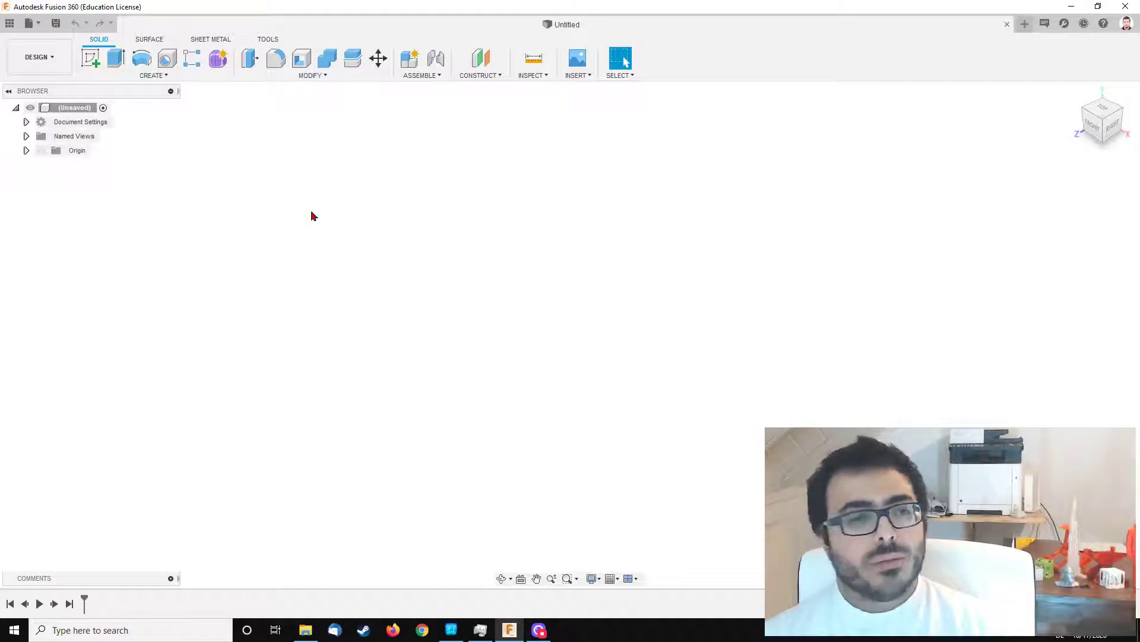
# Start a sketch on a vertical origin plane and draw a rectangle from the origin
pyautogui.click(94, 65)
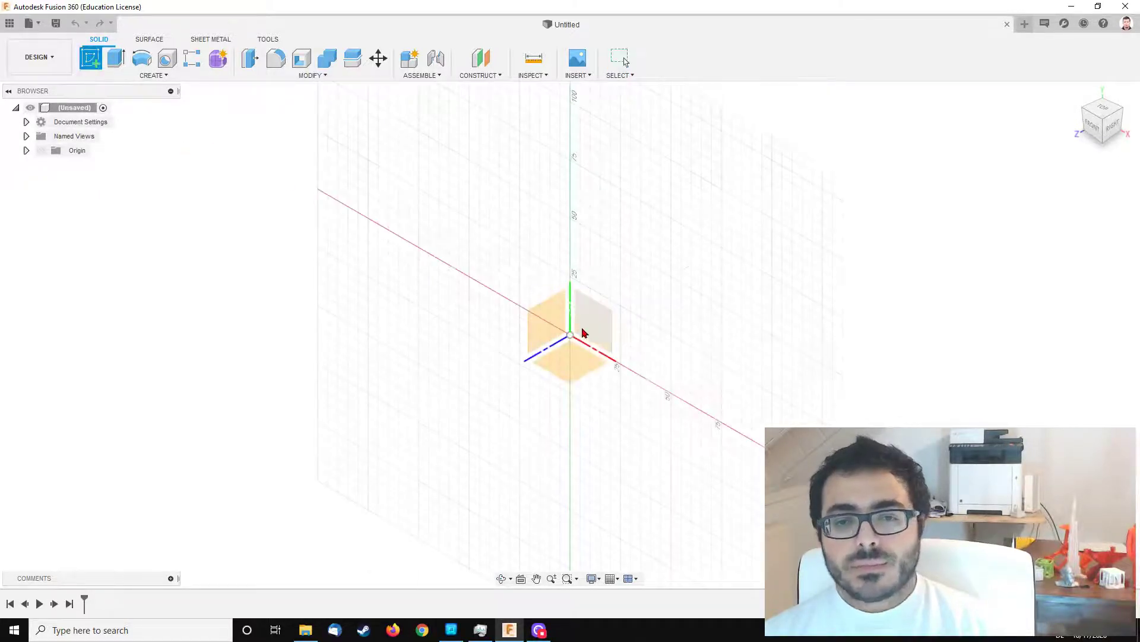
pyautogui.click(548, 316)
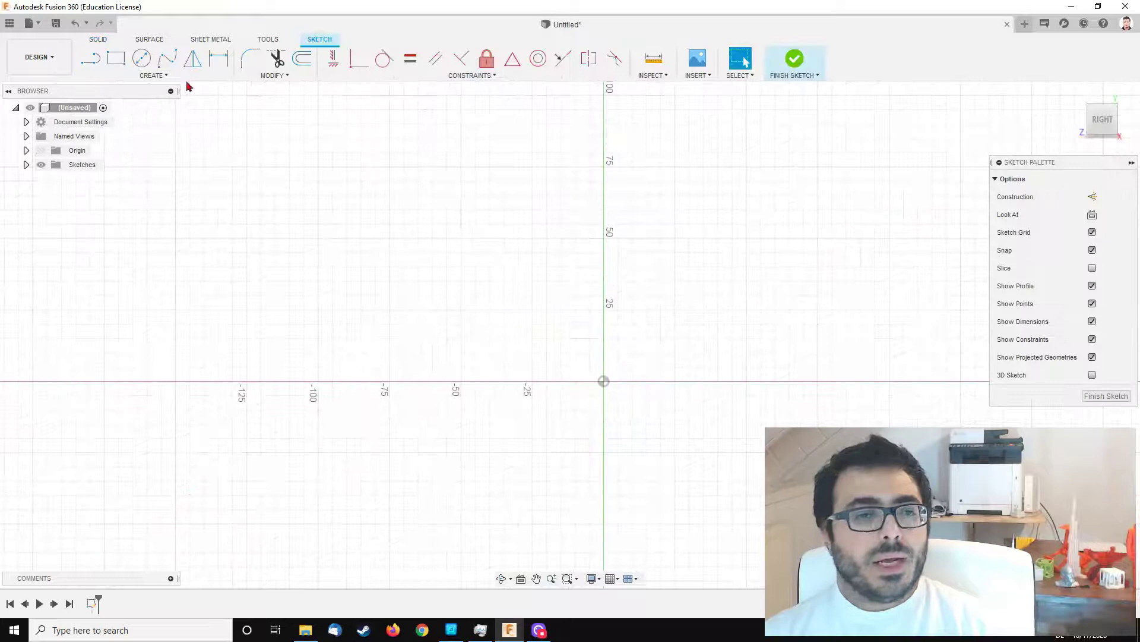
pyautogui.click(115, 58)
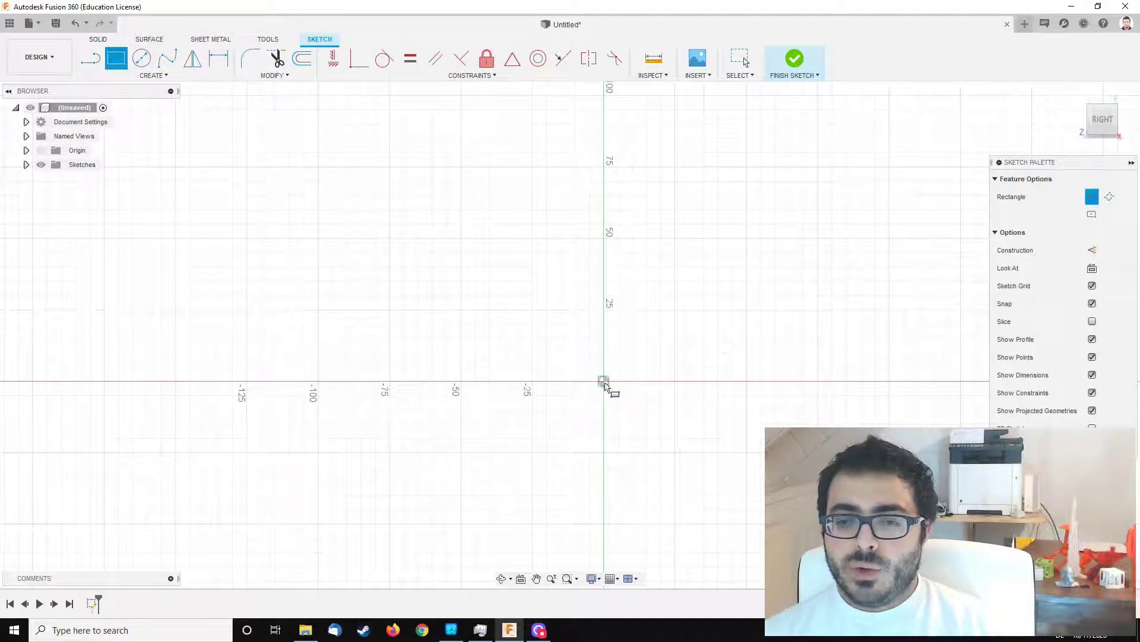
pyautogui.click(604, 382)
pyautogui.click(691, 319)
# Dimension the rectangle's width and height to 20 mm each, making a square
pyautogui.click(218, 57)
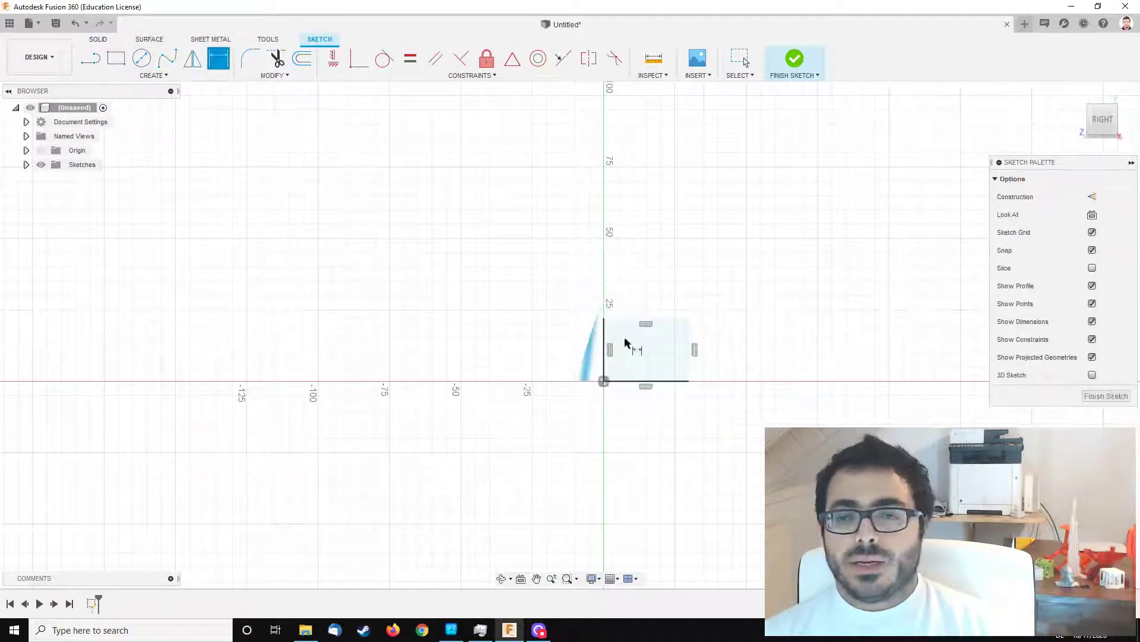
pyautogui.click(643, 321)
pyautogui.click(654, 282)
pyautogui.write('20')
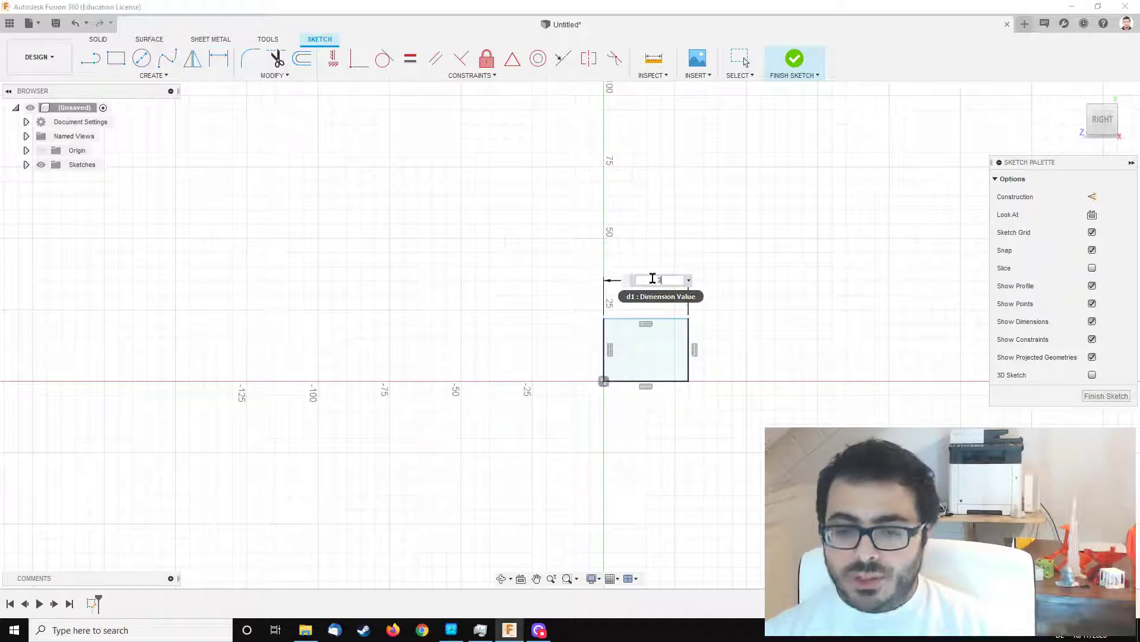
pyautogui.press('Return')
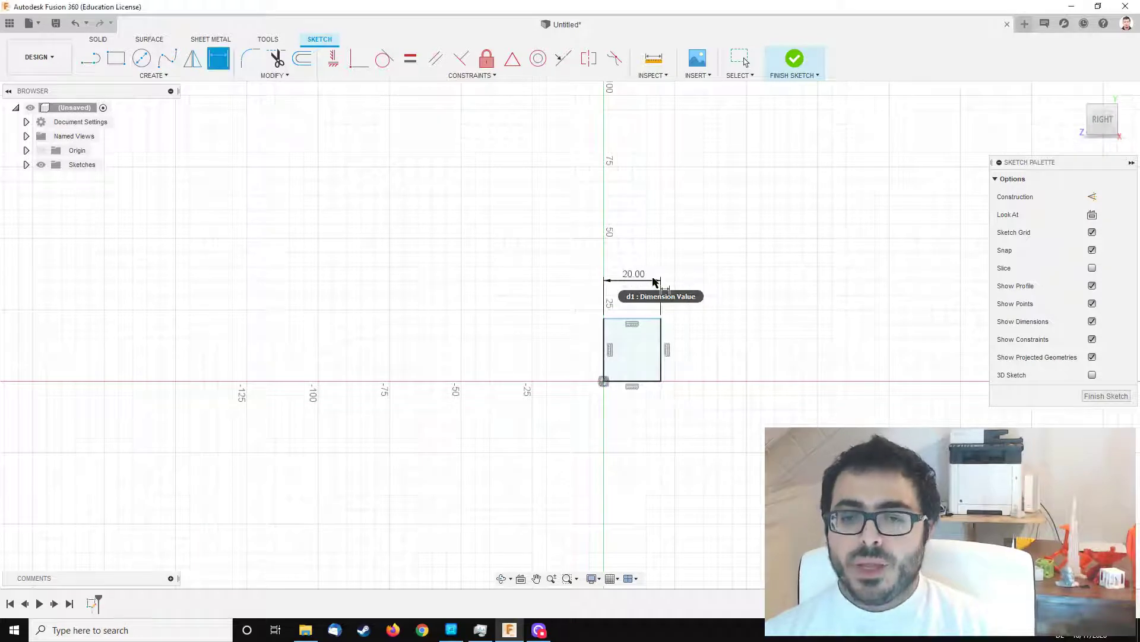
pyautogui.click(606, 351)
pyautogui.click(550, 346)
pyautogui.write('20')
pyautogui.press('Return')
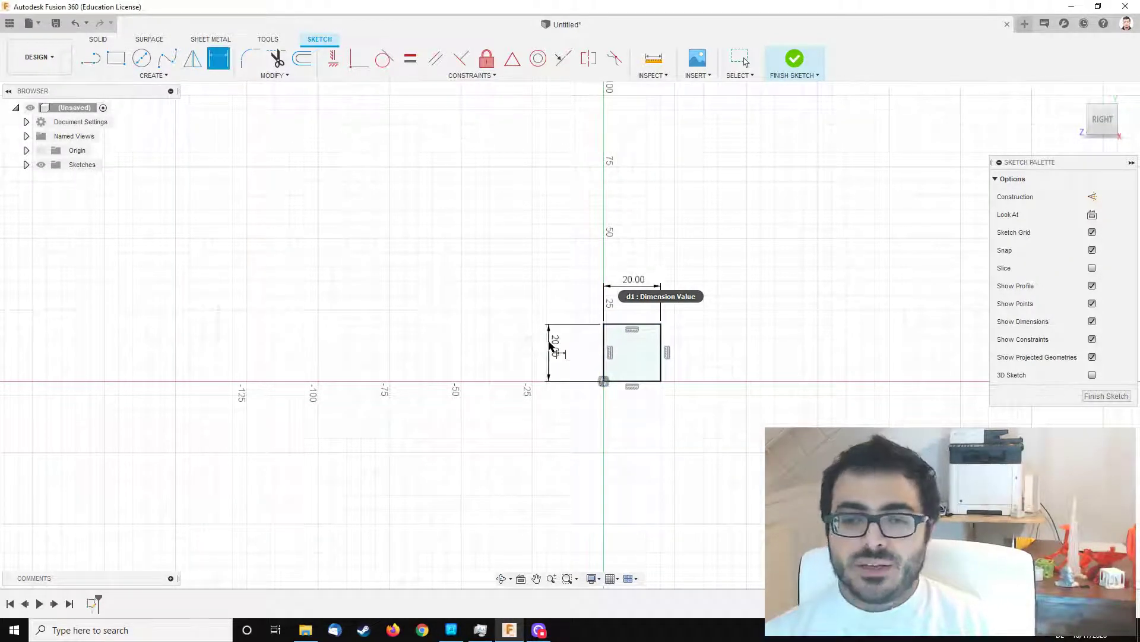
pyautogui.keyDown('shift'); pyautogui.moveTo(523, 261); pyautogui.dragTo(576, 285, button='middle'); pyautogui.keyUp('shift')
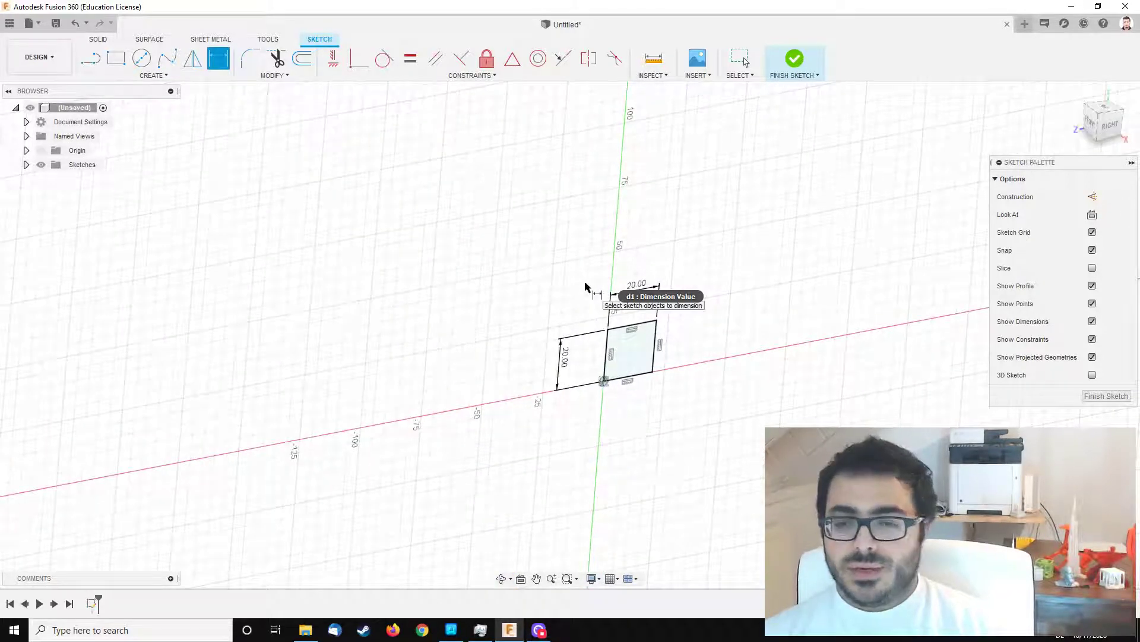
# Extrude the 20 mm square profile 150 mm into a solid square bar
pyautogui.click(92, 41)
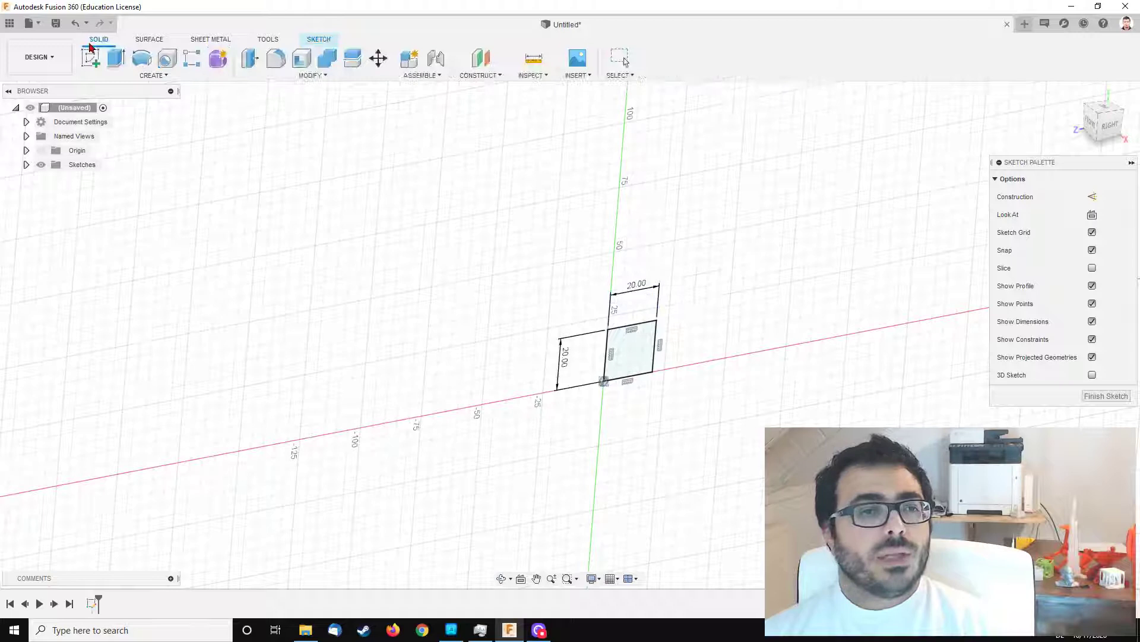
pyautogui.click(116, 57)
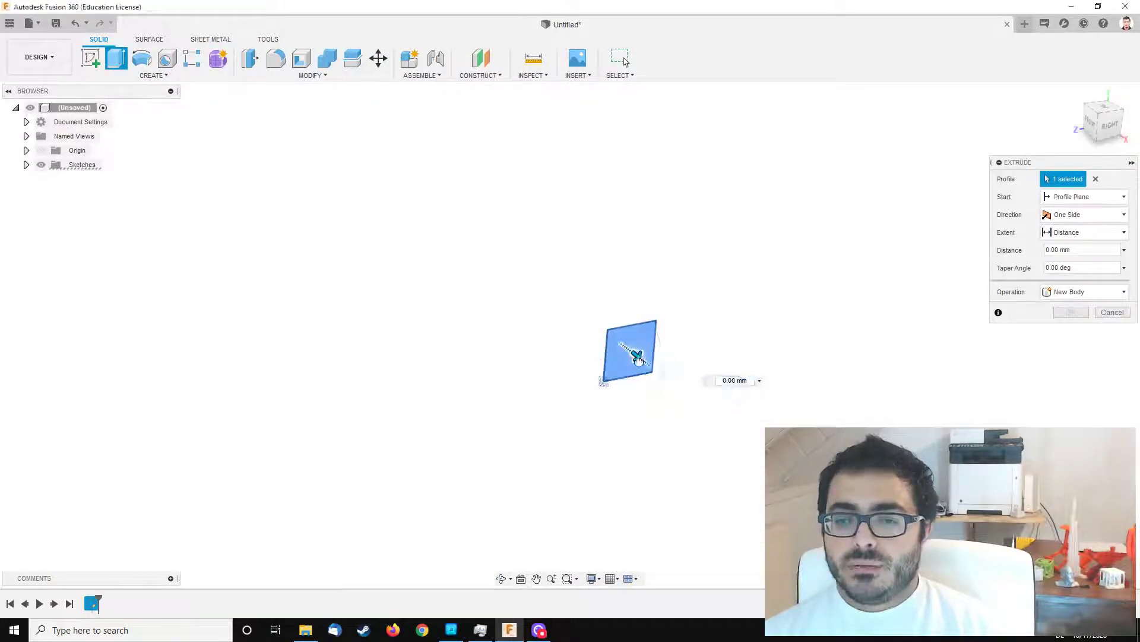
pyautogui.write('120')
pyautogui.press('Up')
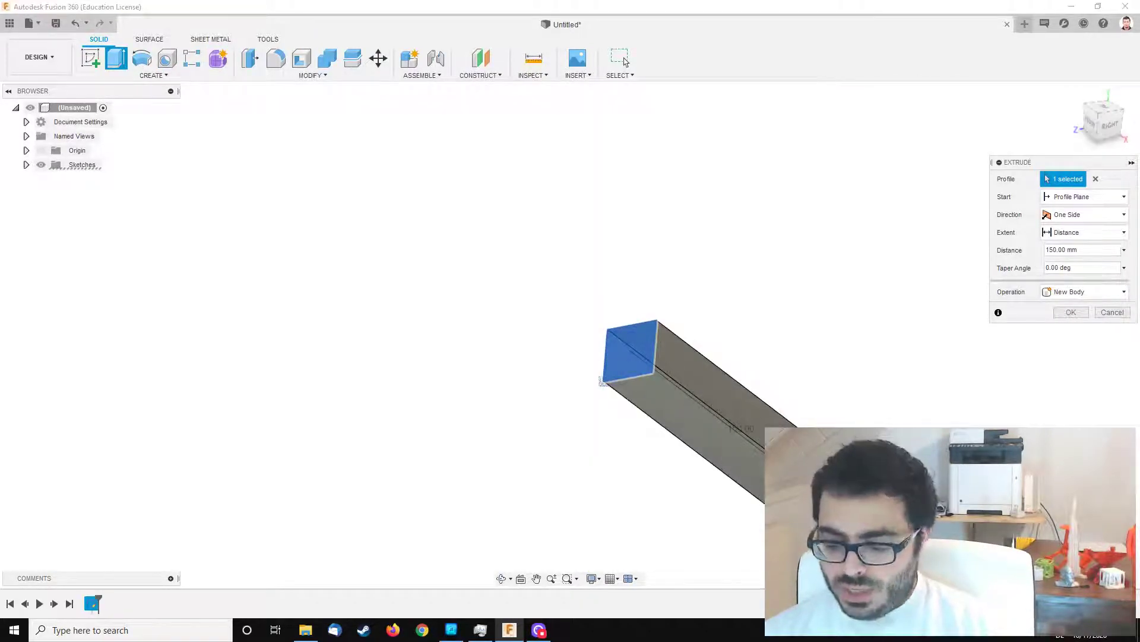
pyautogui.press('Return')
pyautogui.keyDown('shift'); pyautogui.moveTo(653, 372); pyautogui.dragTo(719, 484, button='middle'); pyautogui.keyUp('shift')
pyautogui.keyDown('shift'); pyautogui.moveTo(683, 446); pyautogui.dragTo(700, 481, button='middle'); pyautogui.keyUp('shift')
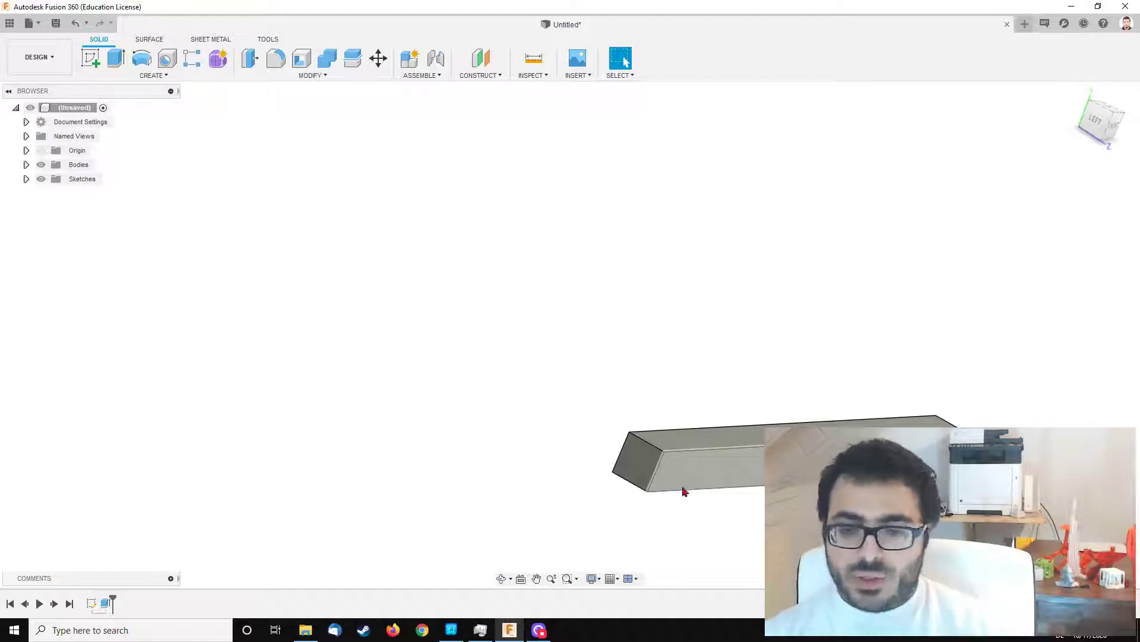
pyautogui.keyDown('shift'); pyautogui.moveTo(691, 354); pyautogui.dragTo(736, 480, button='middle'); pyautogui.keyUp('shift')
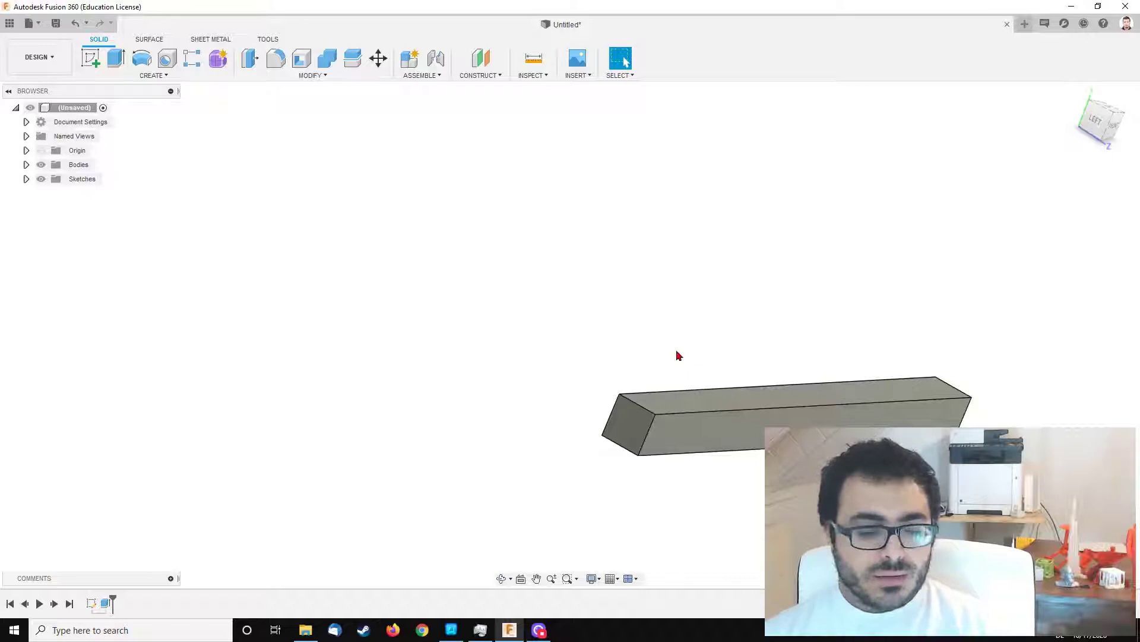
pyautogui.moveTo(689, 364)
pyautogui.keyDown('shift'); pyautogui.mouseDown(button='middle')
pyautogui.moveTo(683, 374)
pyautogui.moveTo(604, 365)
pyautogui.moveTo(705, 399)
pyautogui.moveTo(728, 443)
pyautogui.moveTo(682, 437)
pyautogui.moveTo(604, 376)
pyautogui.mouseUp(button='middle'); pyautogui.keyUp('shift')
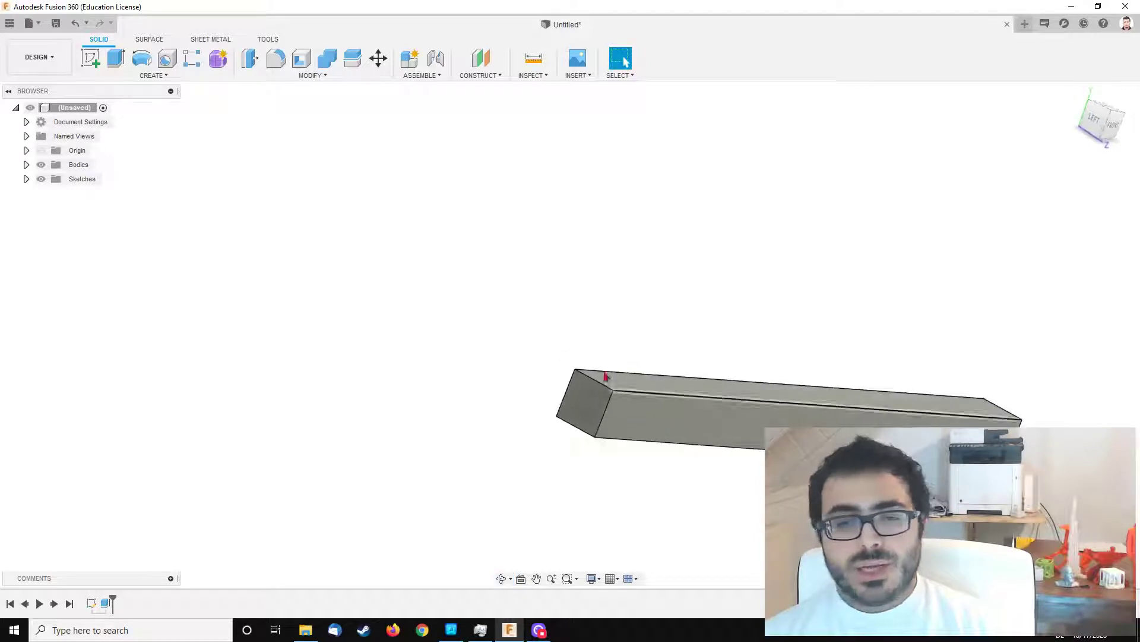
# Start a sketch on the bar's end plane and draw a rectangle enclosing the square
pyautogui.click(90, 59)
pyautogui.click(624, 407)
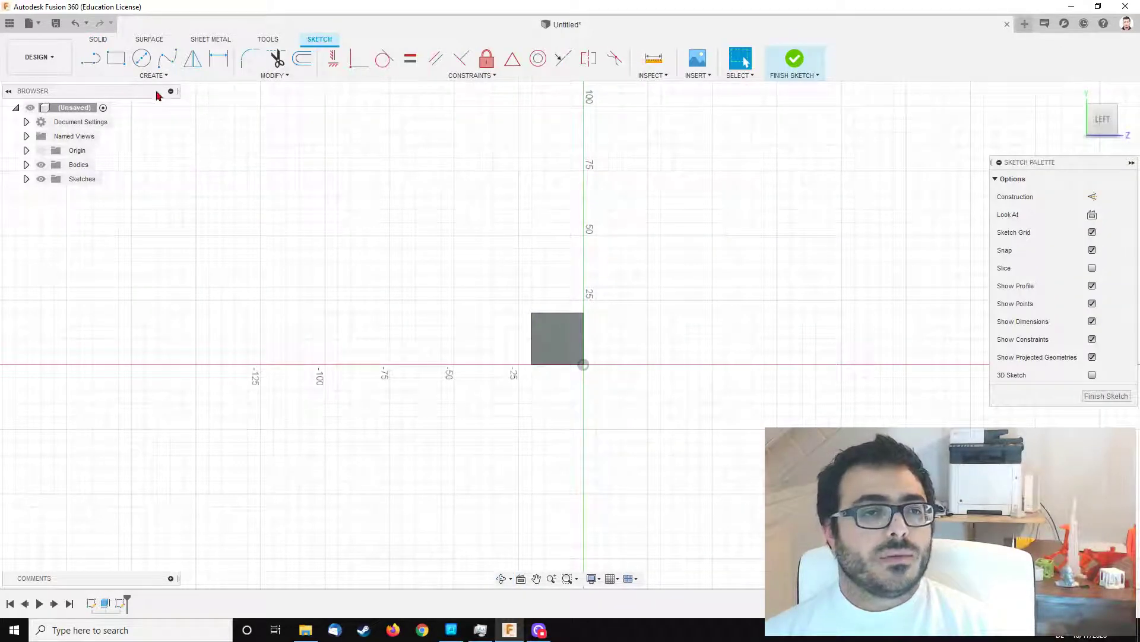
pyautogui.click(115, 58)
pyautogui.click(520, 262)
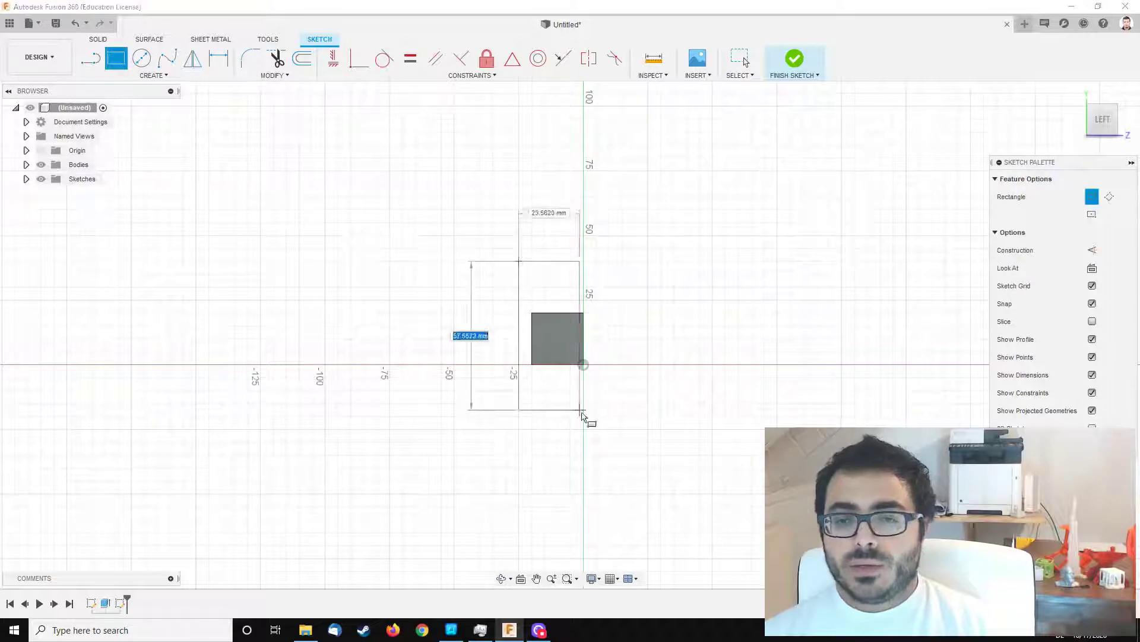
pyautogui.click(596, 429)
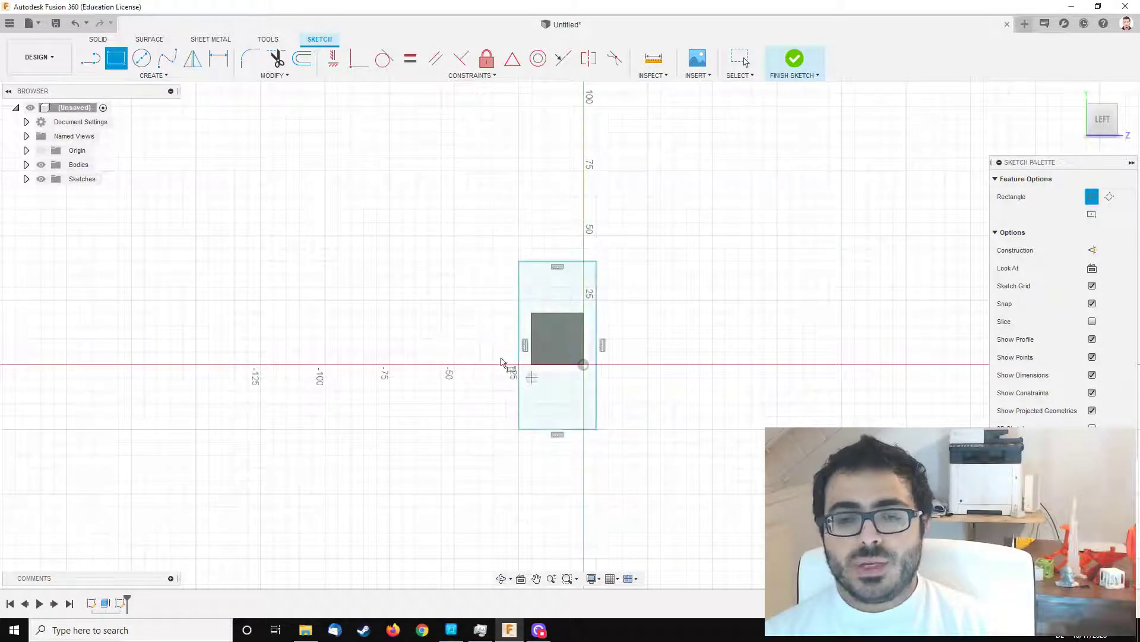
# Dimension the rectangle to 60 mm high and 30 mm wide
pyautogui.click(225, 64)
pyautogui.click(520, 277)
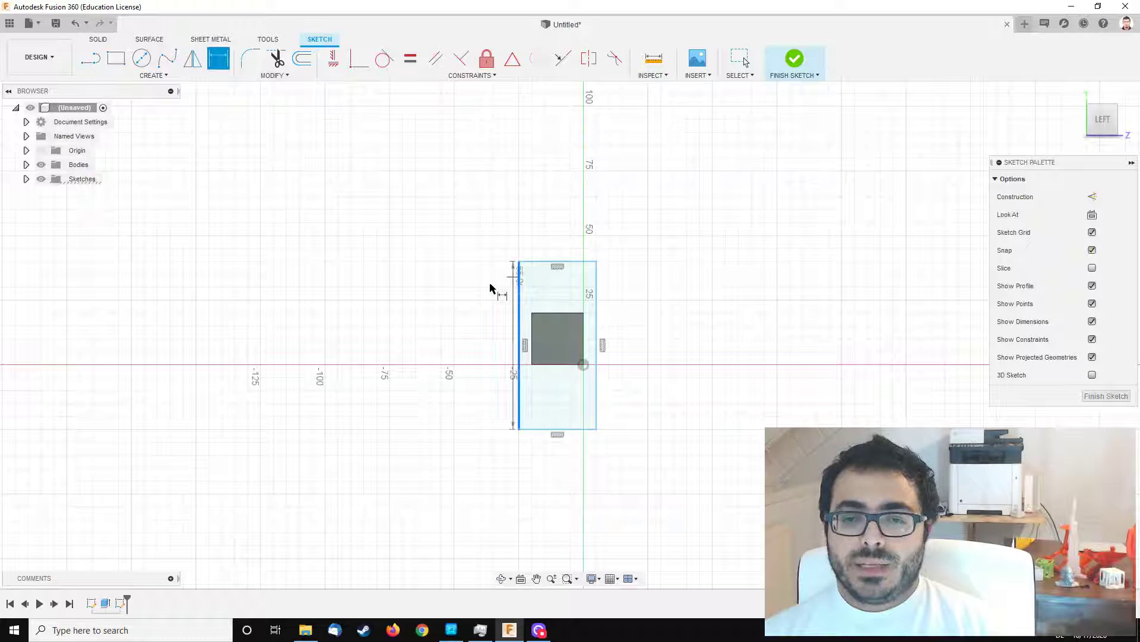
pyautogui.click(455, 313)
pyautogui.write('60')
pyautogui.press('Return')
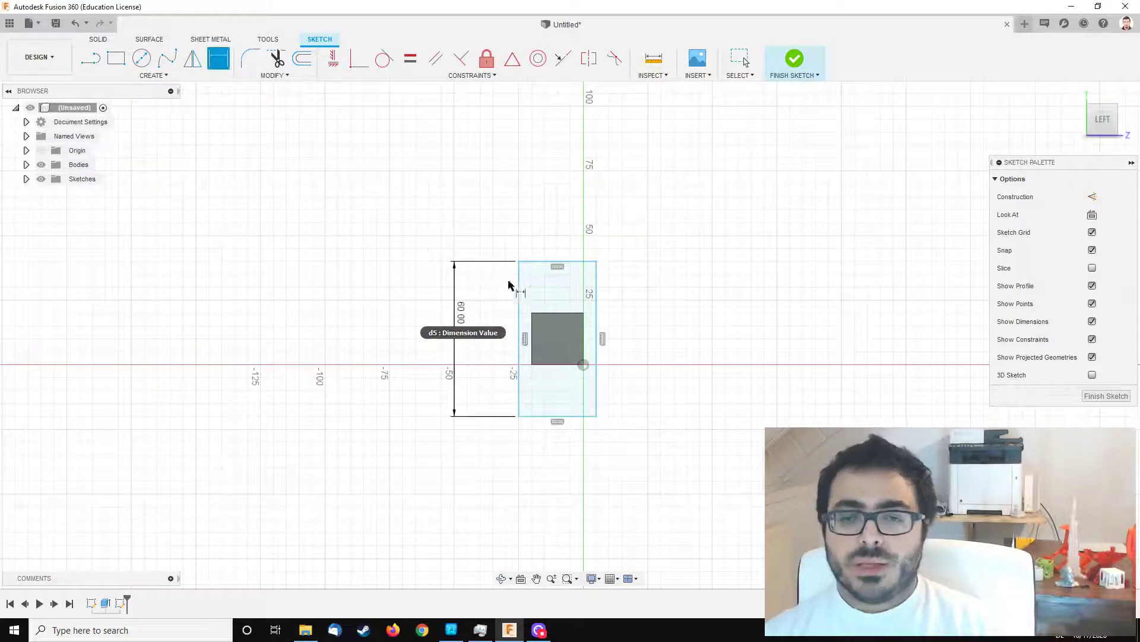
pyautogui.click(548, 263)
pyautogui.click(553, 237)
pyautogui.write('30')
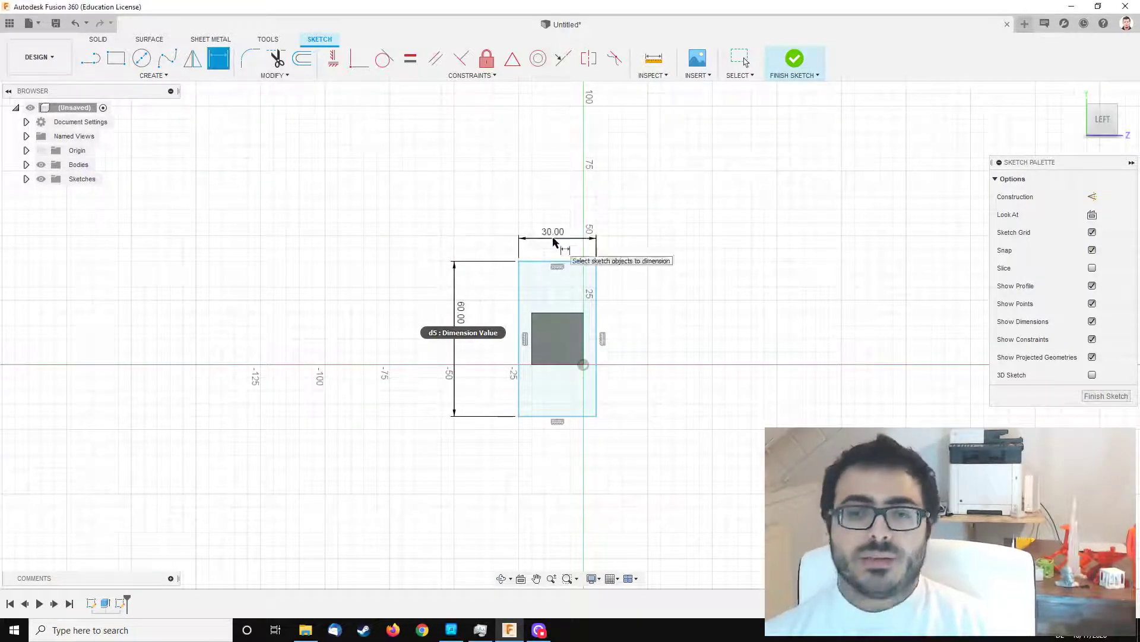
pyautogui.press('Return')
# Draw lines from the rectangle's top and bottom midpoints to the square's edges
pyautogui.click(90, 58)
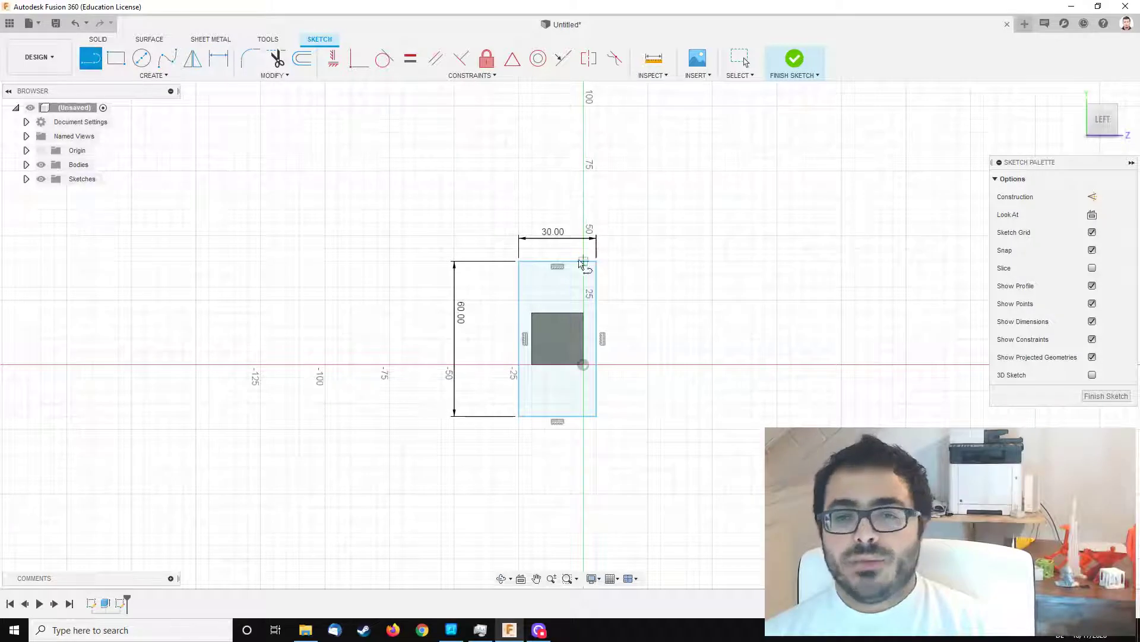
pyautogui.click(557, 263)
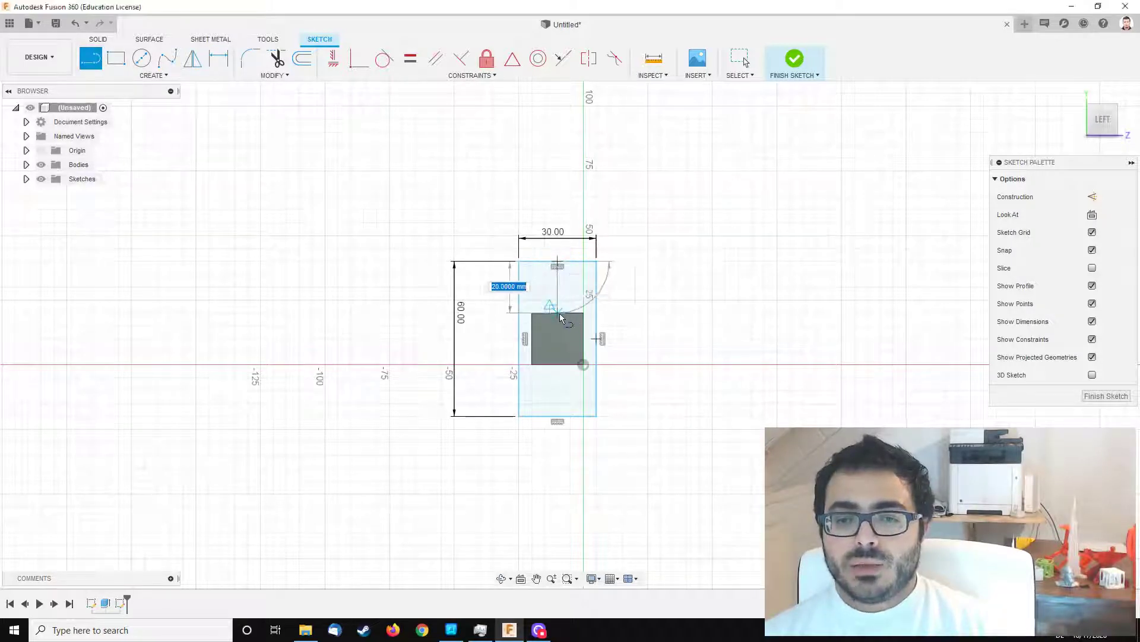
pyautogui.doubleClick(557, 313)
pyautogui.click(557, 416)
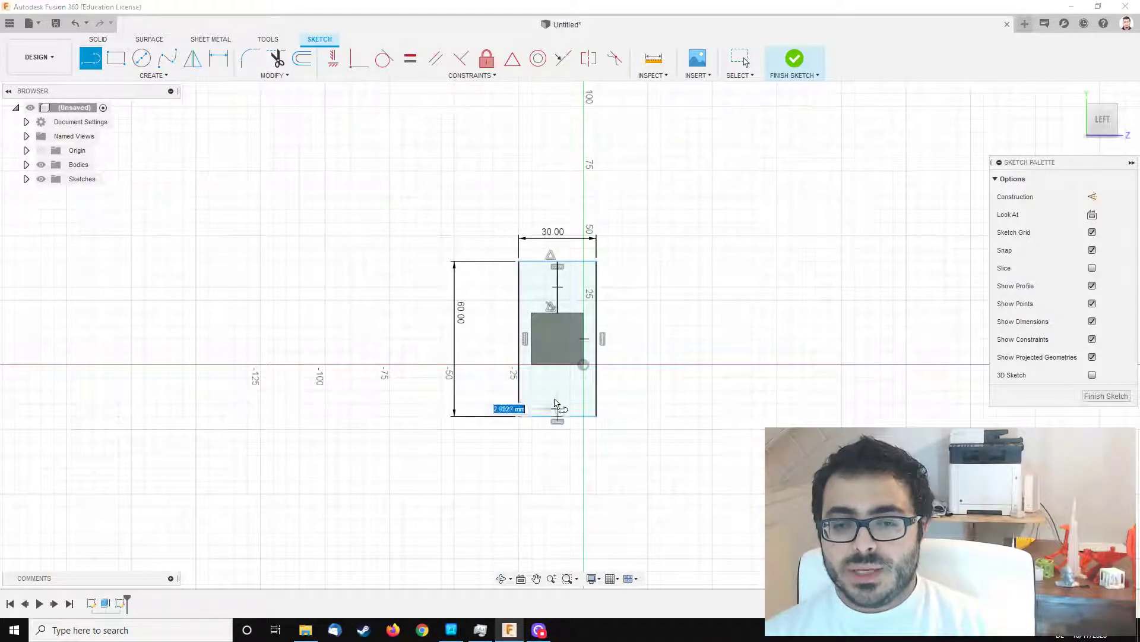
pyautogui.click(555, 366)
pyautogui.press('Escape')
# Constrain both centre lines vertical and convert them to construction lines
pyautogui.scroll(1, 557, 377)
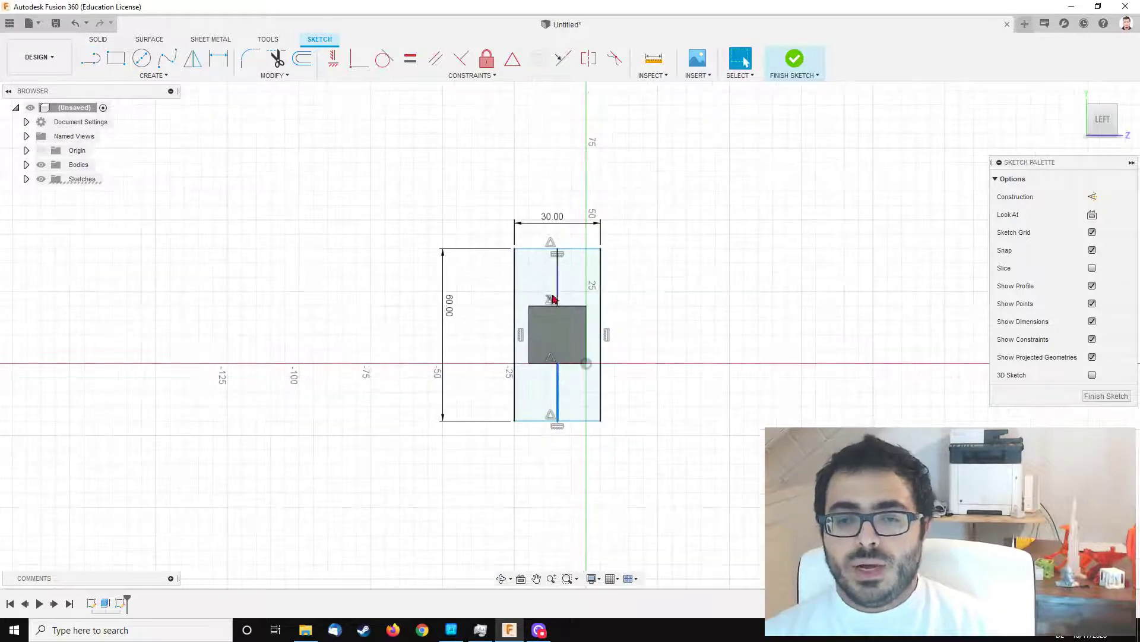
pyautogui.click(410, 58)
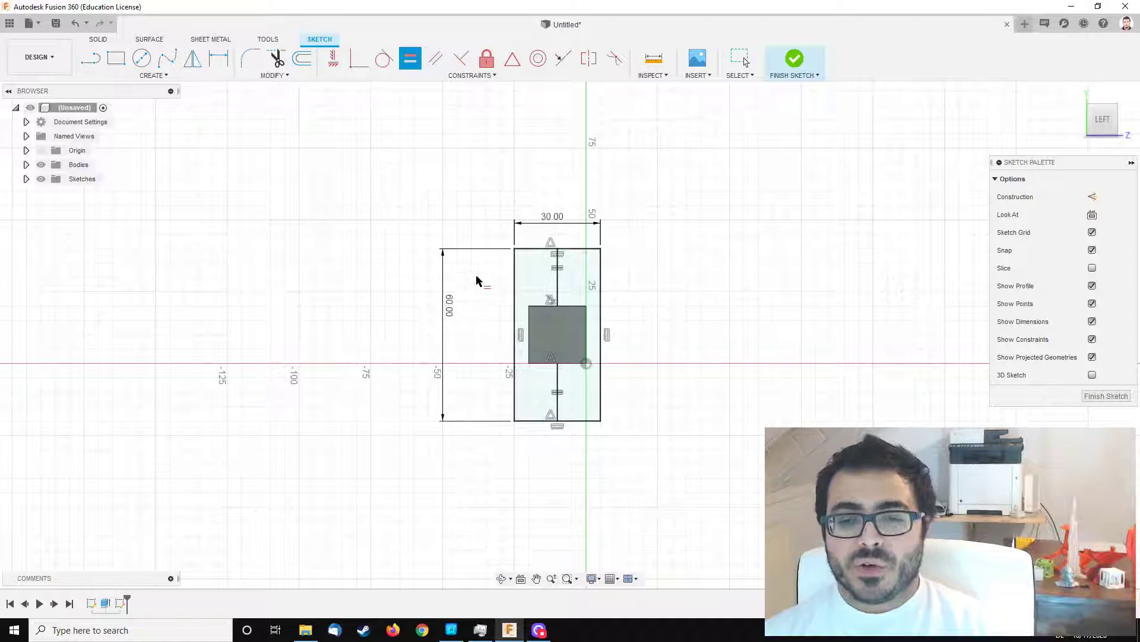
pyautogui.press('Escape')
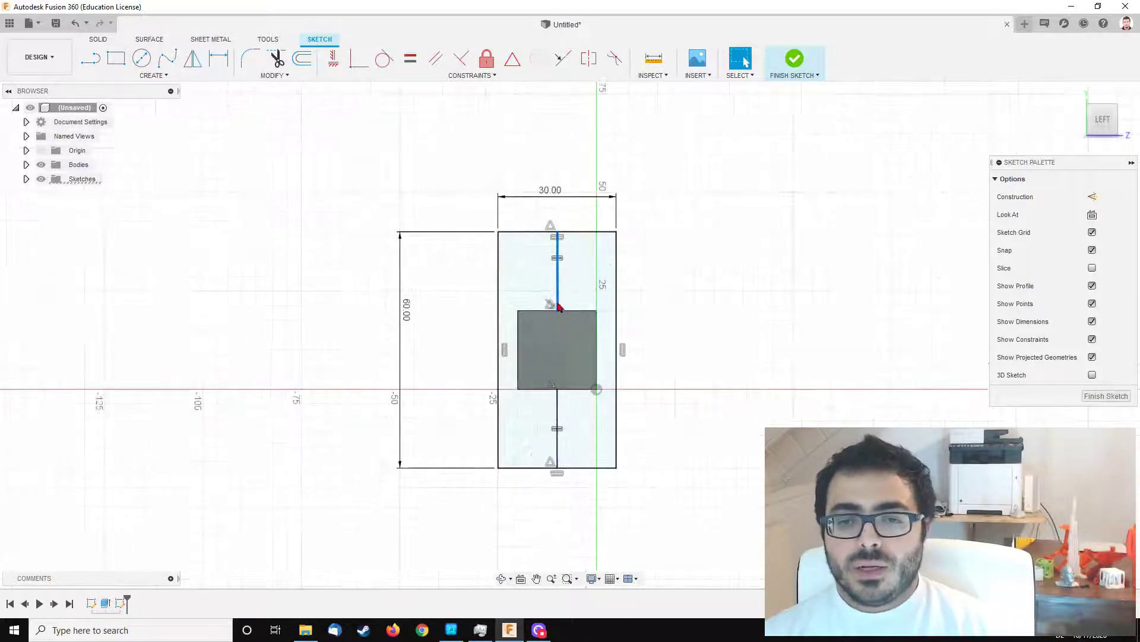
pyautogui.scroll(2, 559, 294)
pyautogui.click(563, 424)
pyautogui.rightClick(559, 425)
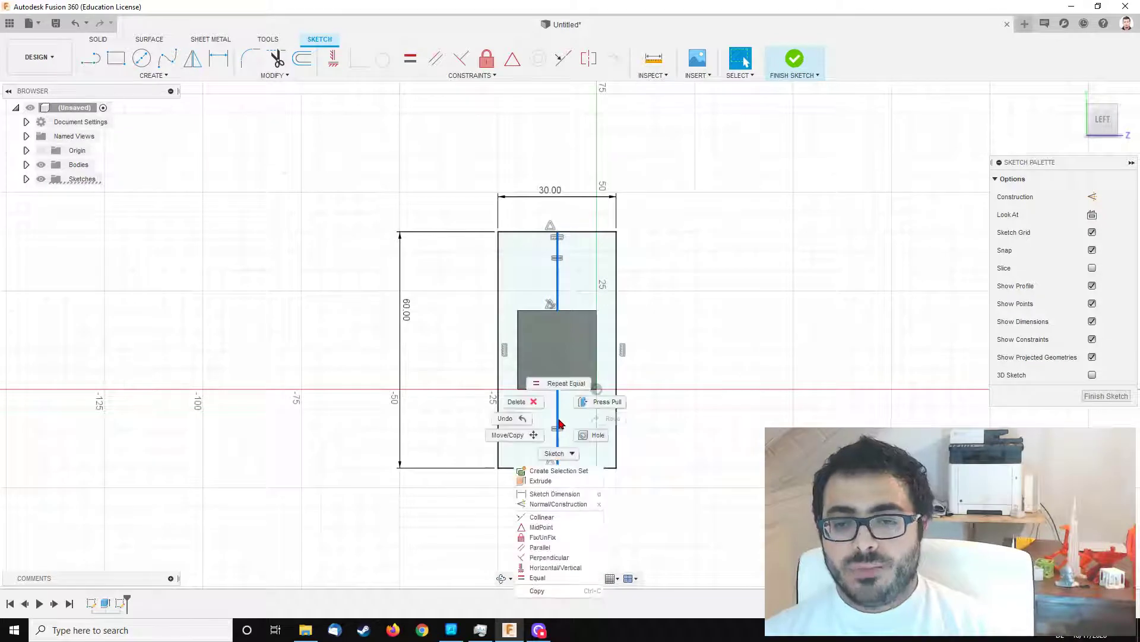
pyautogui.click(547, 504)
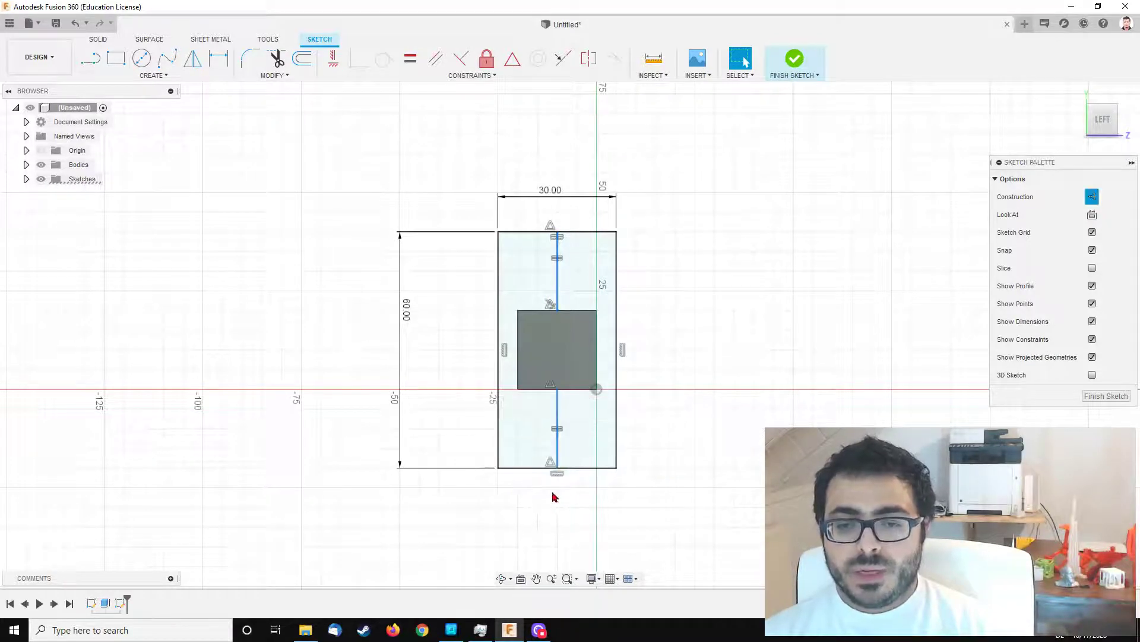
pyautogui.click(552, 496)
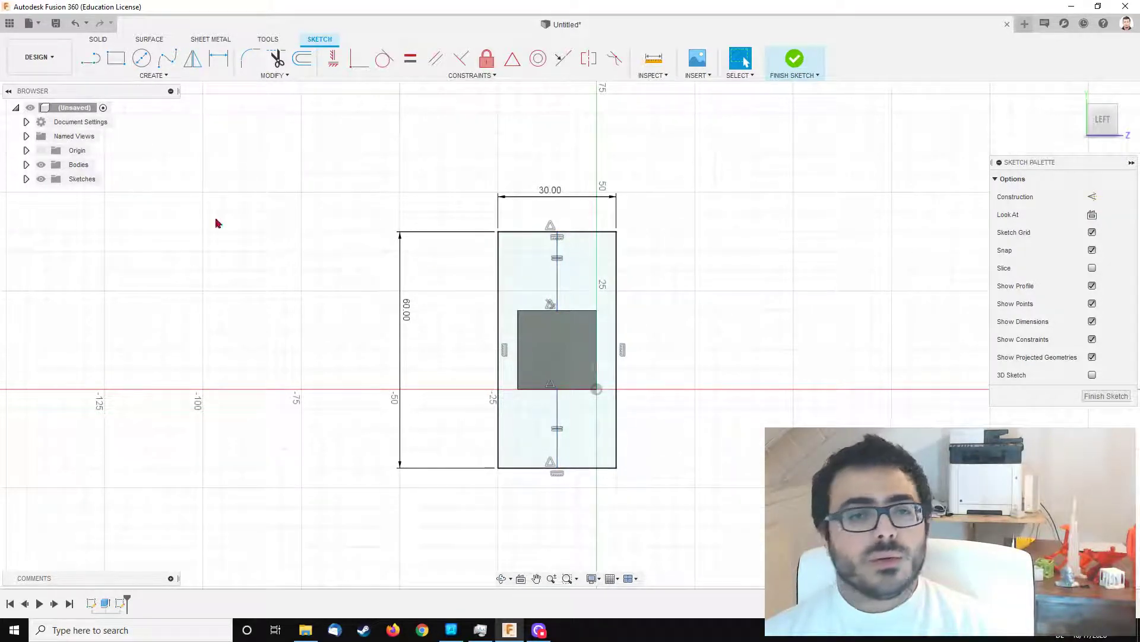
# Extrude the 30 × 60 mm rectangle profile 5 mm, joined to the bar as a plate
pyautogui.click(99, 40)
pyautogui.click(116, 58)
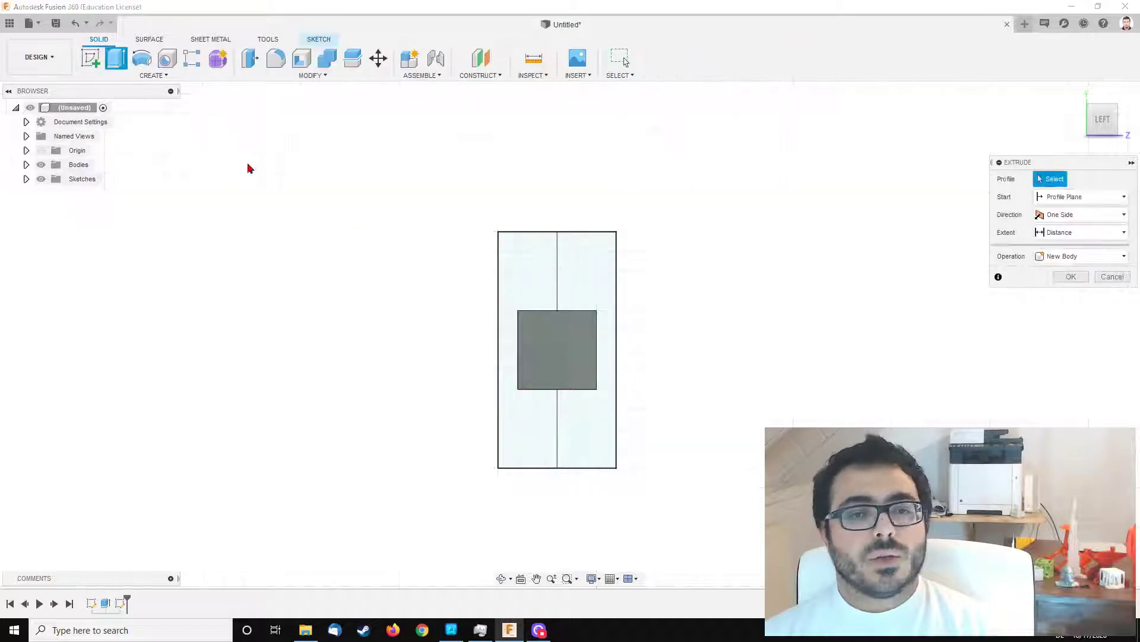
pyautogui.click(592, 382)
pyautogui.click(552, 354)
pyautogui.keyDown('shift'); pyautogui.moveTo(553, 354); pyautogui.dragTo(683, 382, button='middle'); pyautogui.keyUp('shift')
pyautogui.moveTo(330, 484); pyautogui.dragTo(433, 458, button='middle')
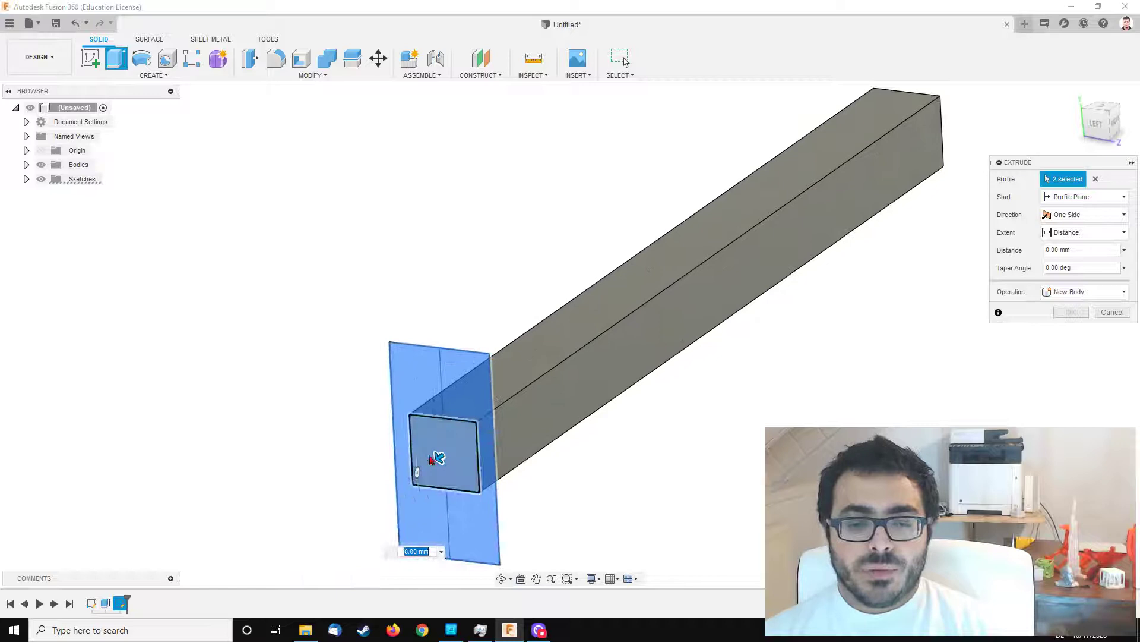
pyautogui.moveTo(433, 458); pyautogui.dragTo(432, 462)
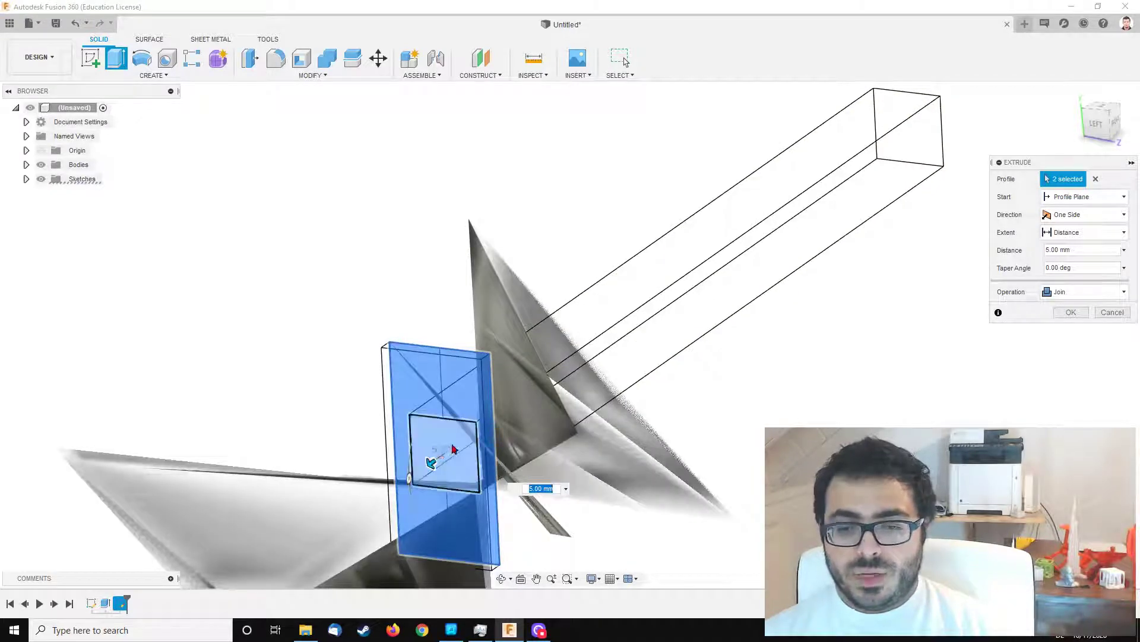
pyautogui.press('Return')
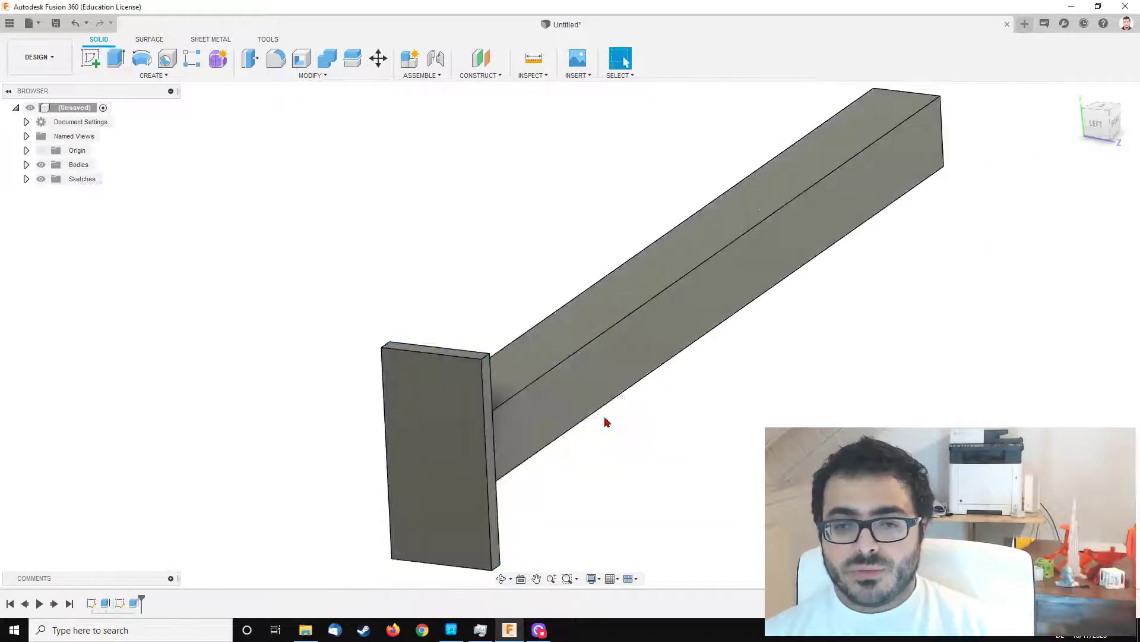
pyautogui.keyDown('shift'); pyautogui.moveTo(606, 420); pyautogui.dragTo(461, 296, button='middle'); pyautogui.keyUp('shift')
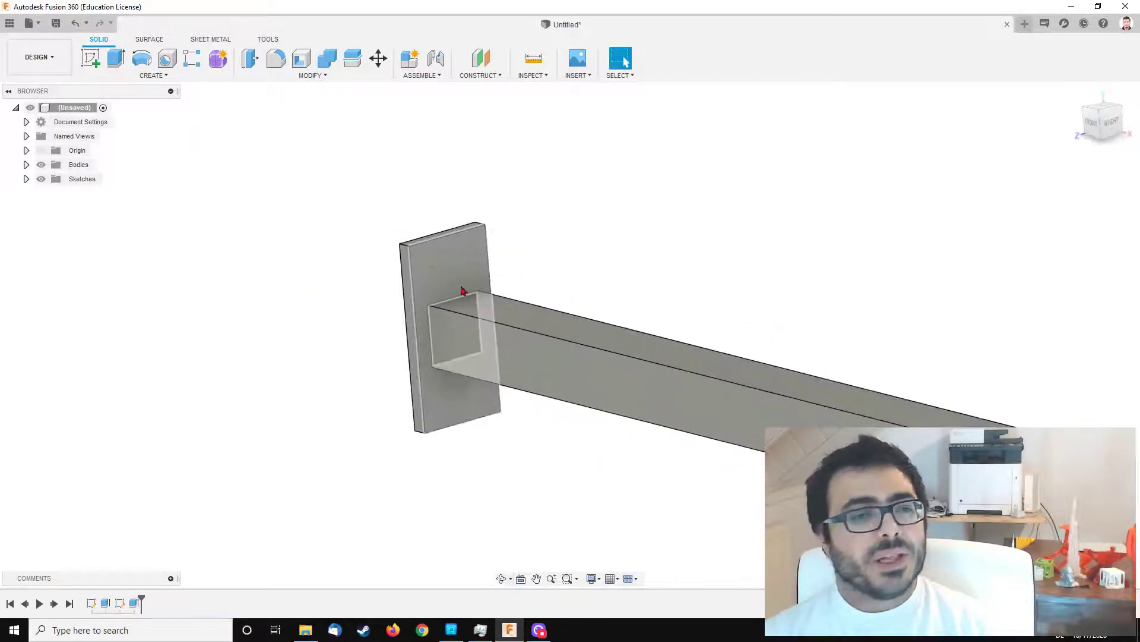
# Sketch on the plate plane and draw one circle above and one below the square
pyautogui.click(95, 62)
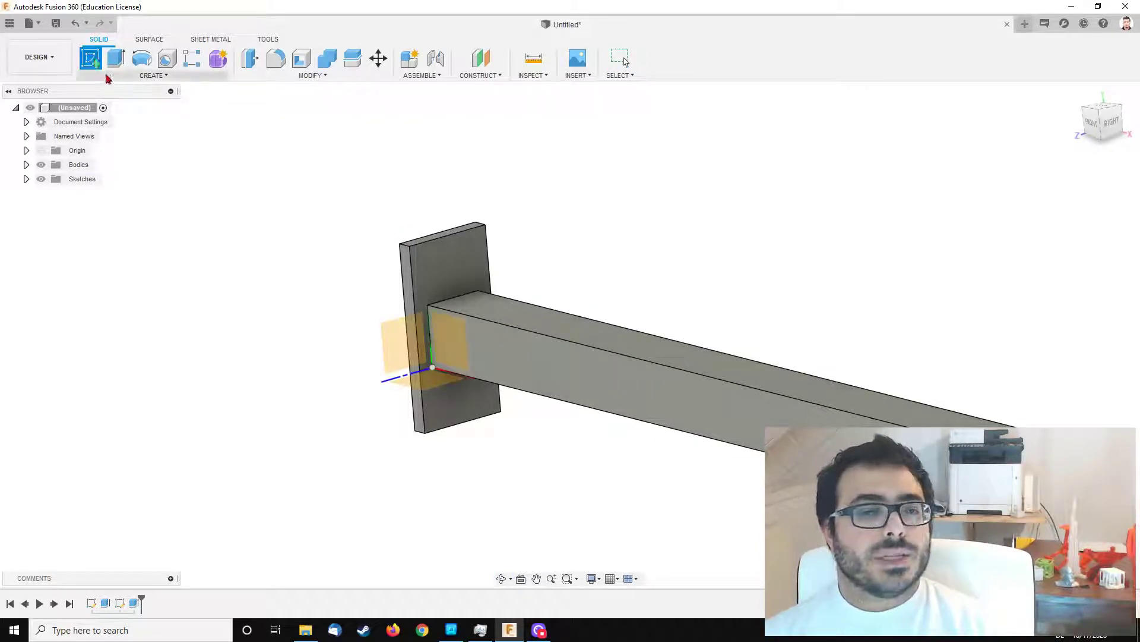
pyautogui.click(397, 344)
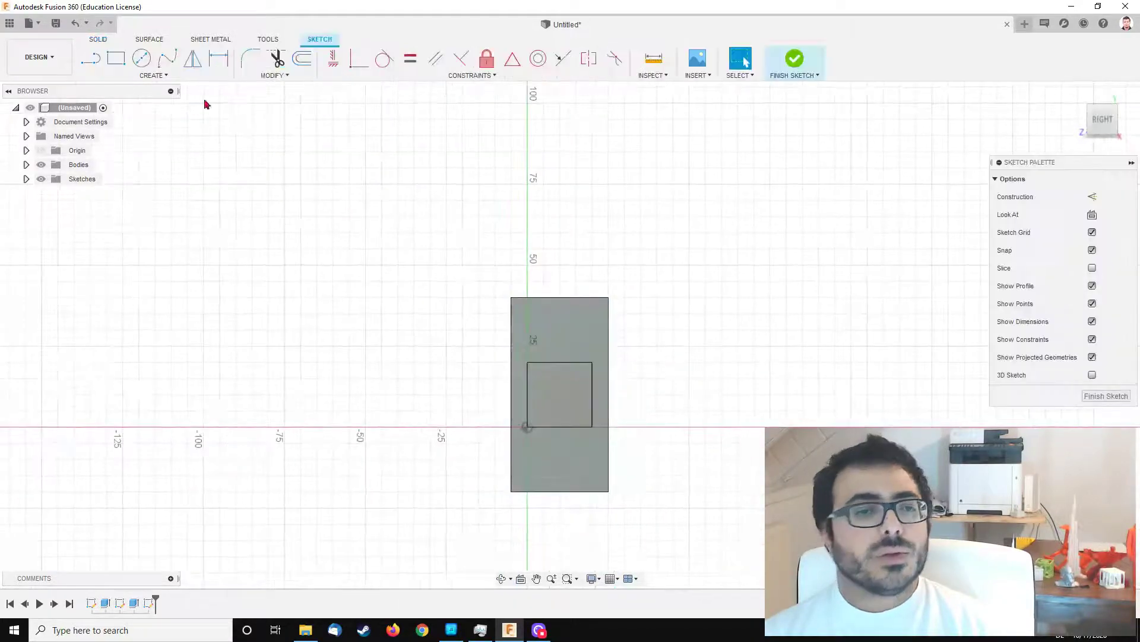
pyautogui.click(141, 59)
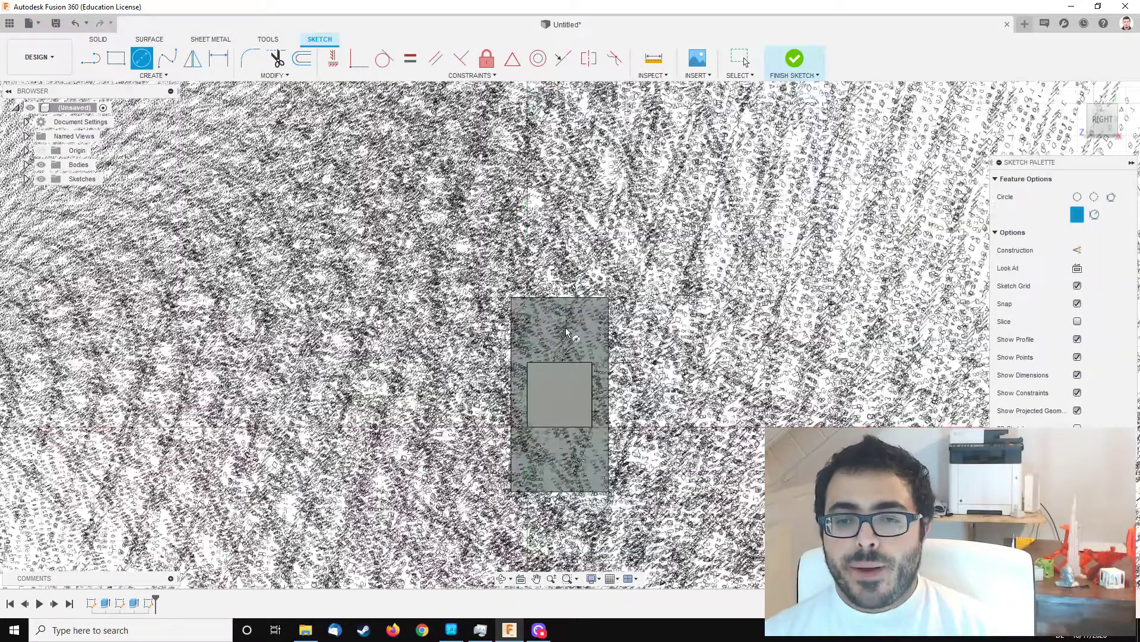
pyautogui.click(567, 328)
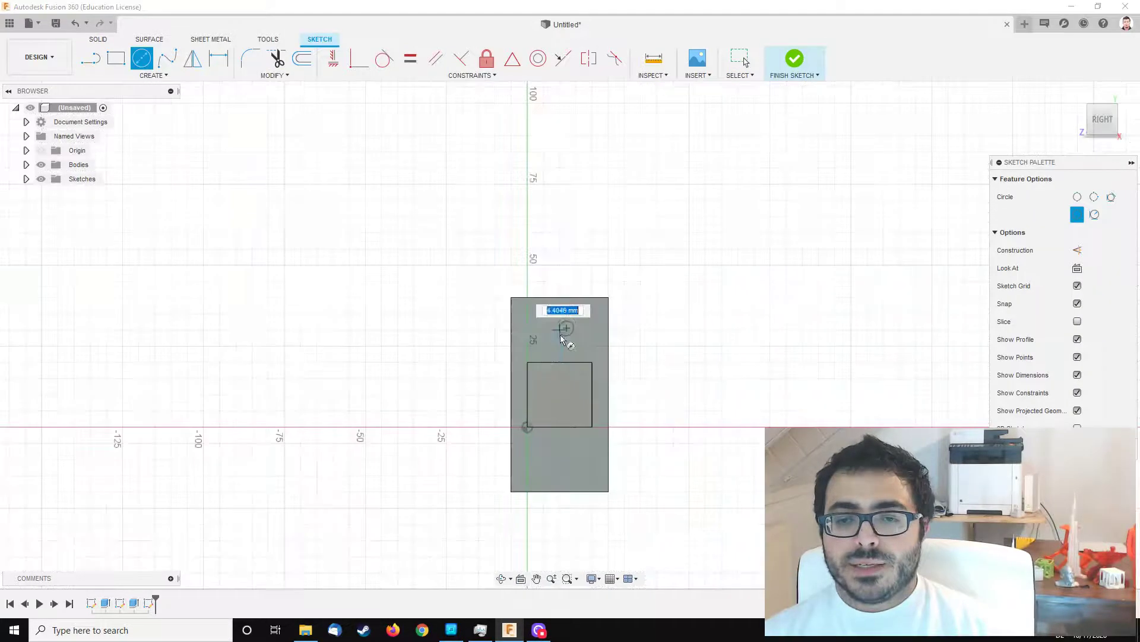
pyautogui.click(559, 459)
pyautogui.press('Escape')
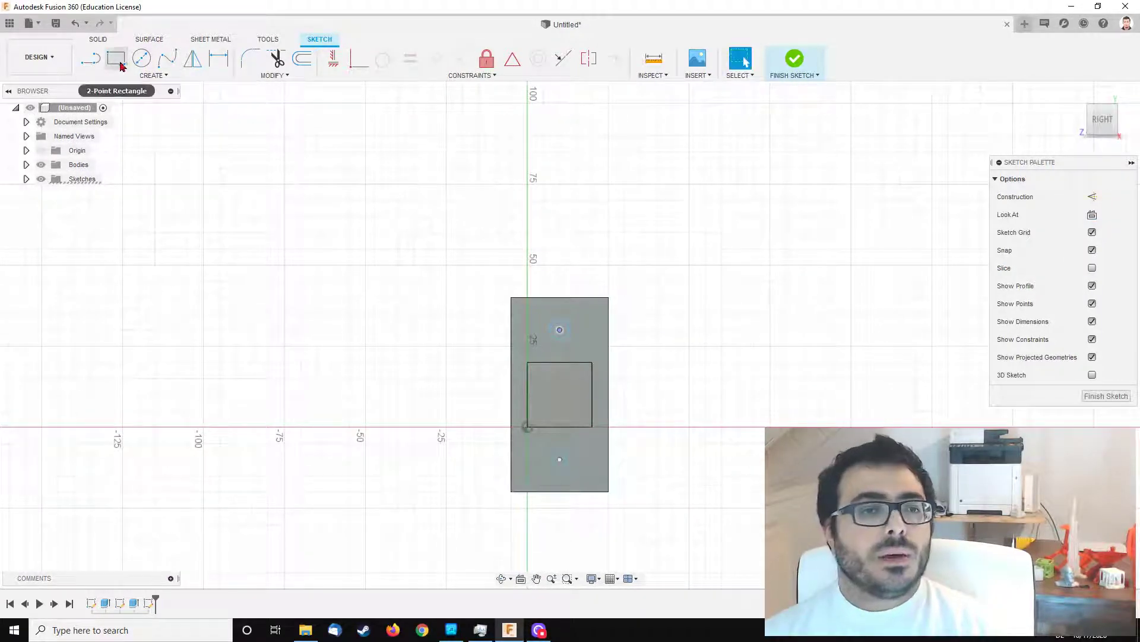
# Apply an Equal constraint to the two circles
pyautogui.click(560, 326)
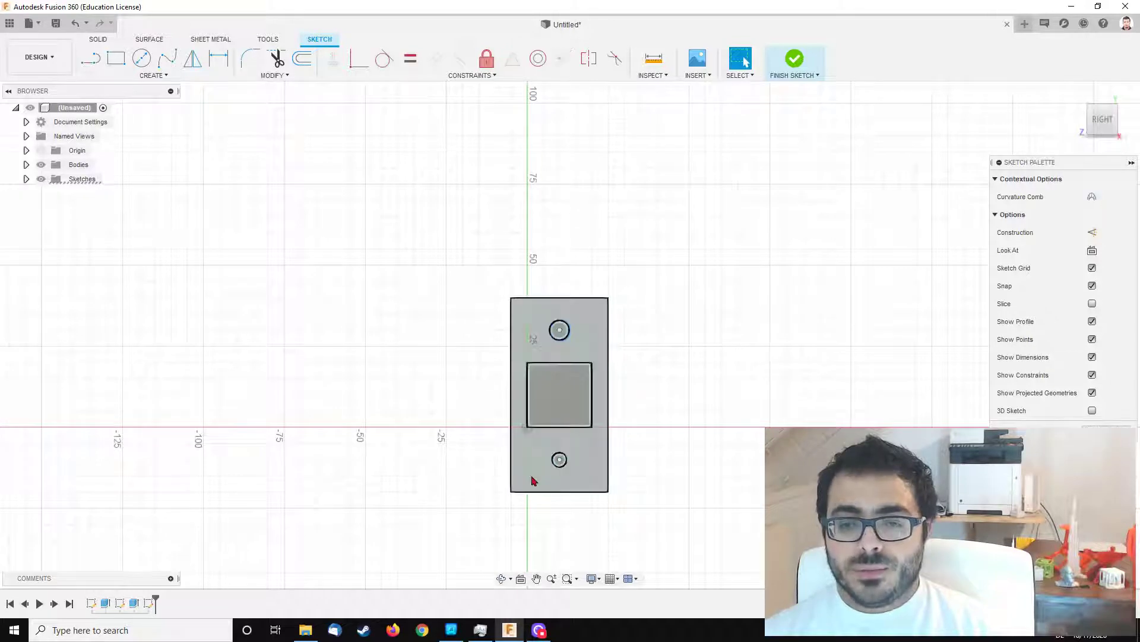
pyautogui.keyDown('shift'); pyautogui.click(558, 469); pyautogui.keyUp('shift')
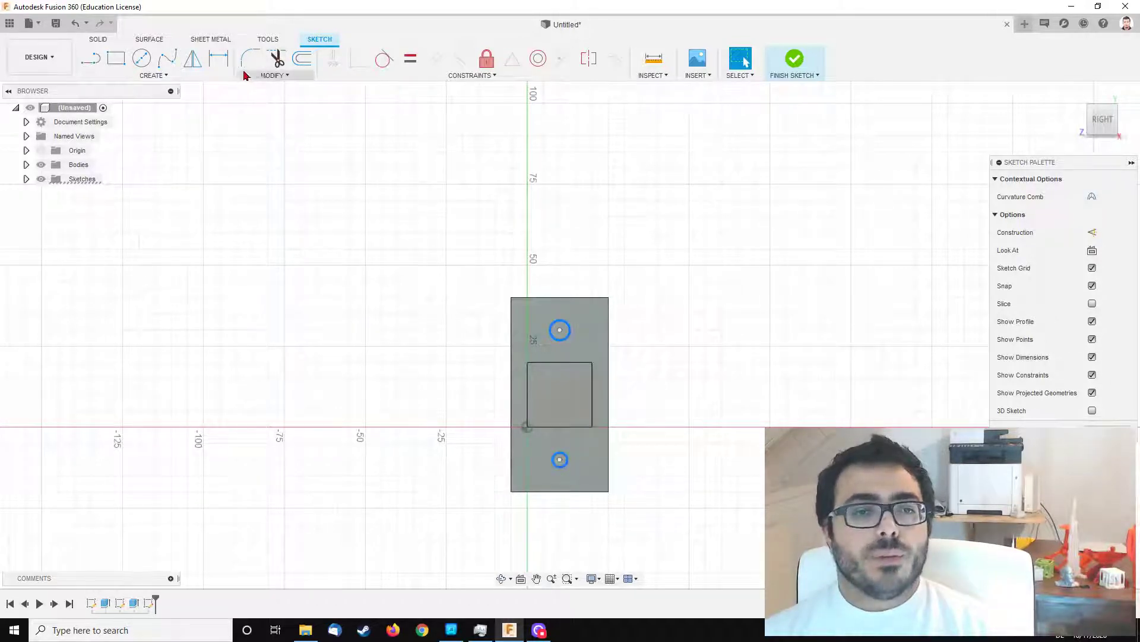
pyautogui.click(410, 58)
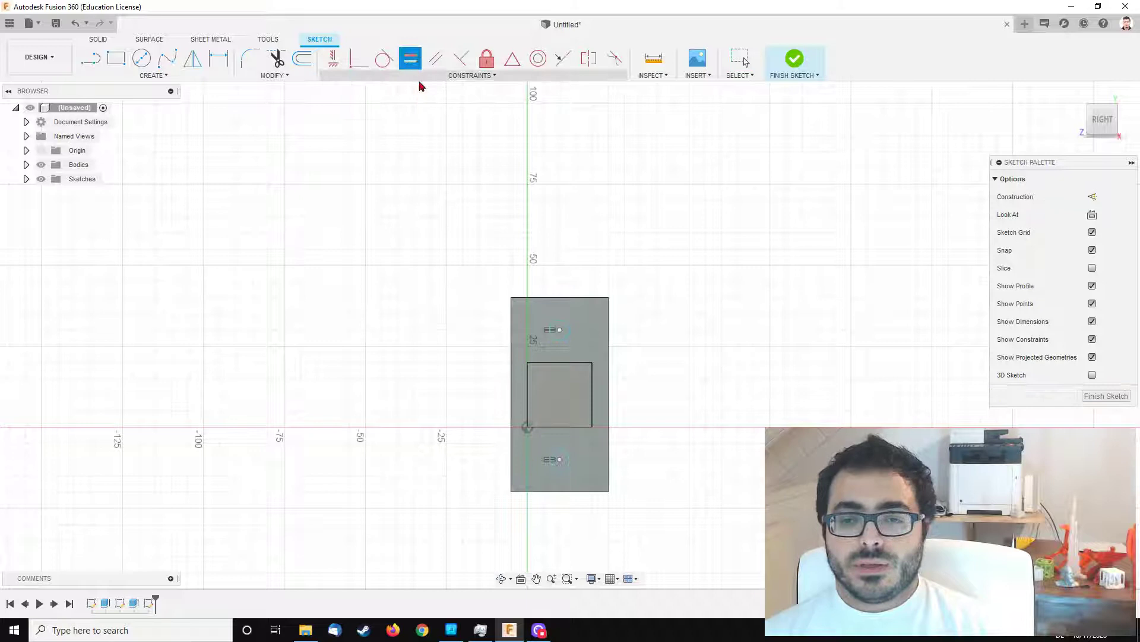
# Extrude both circles -24 mm as a Cut through the plate
pyautogui.click(98, 39)
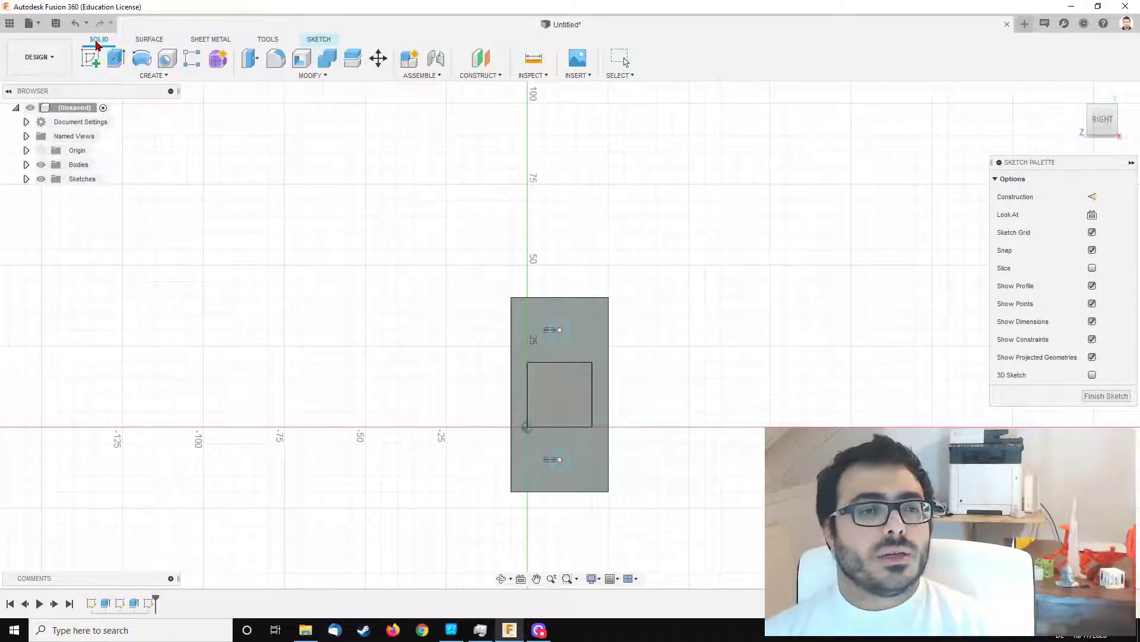
pyautogui.click(116, 58)
pyautogui.keyDown('shift'); pyautogui.moveTo(590, 399); pyautogui.dragTo(583, 499, button='middle'); pyautogui.keyUp('shift')
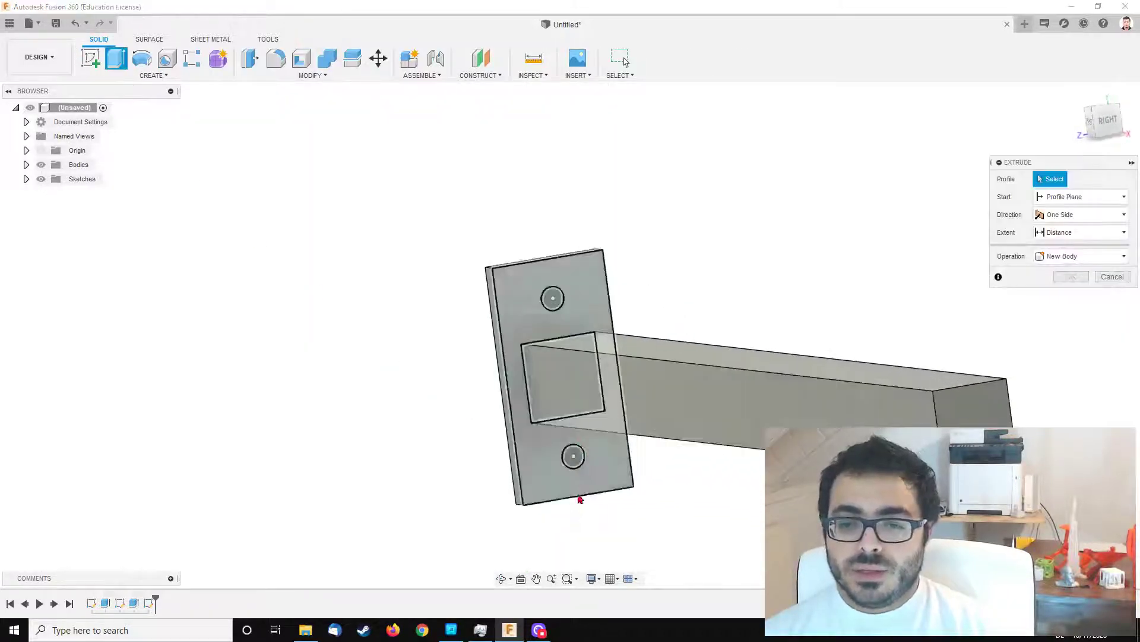
pyautogui.scroll(2, 582, 461)
pyautogui.click(582, 461)
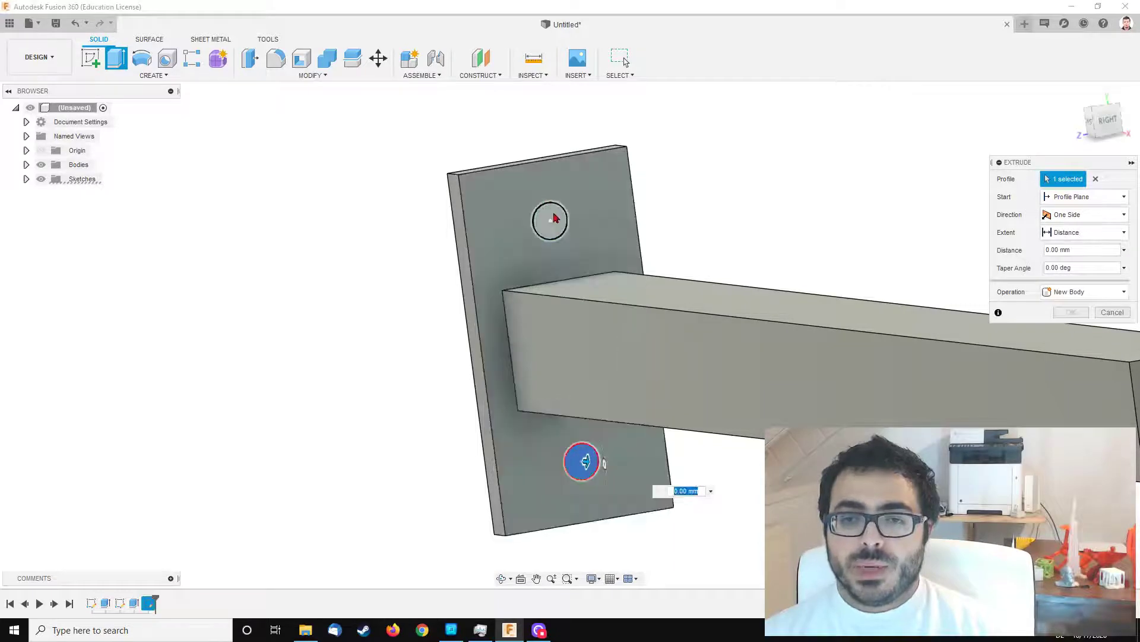
pyautogui.click(549, 218)
pyautogui.moveTo(553, 219); pyautogui.dragTo(501, 221)
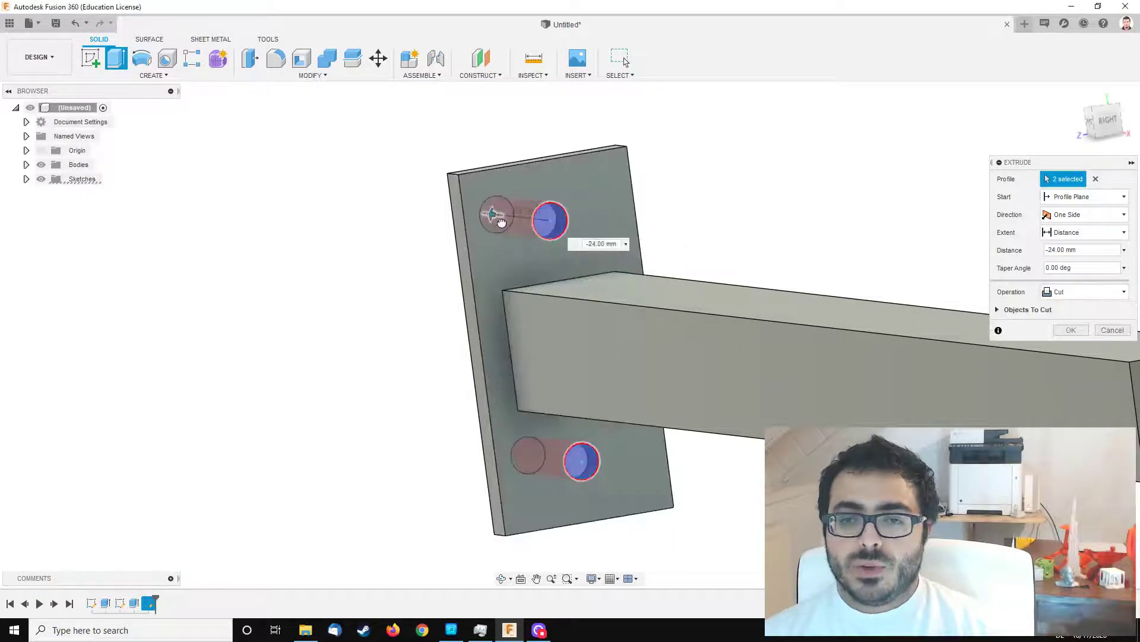
pyautogui.click(1071, 329)
pyautogui.scroll(-2, 390, 174)
pyautogui.scroll(-2, 390, 174)
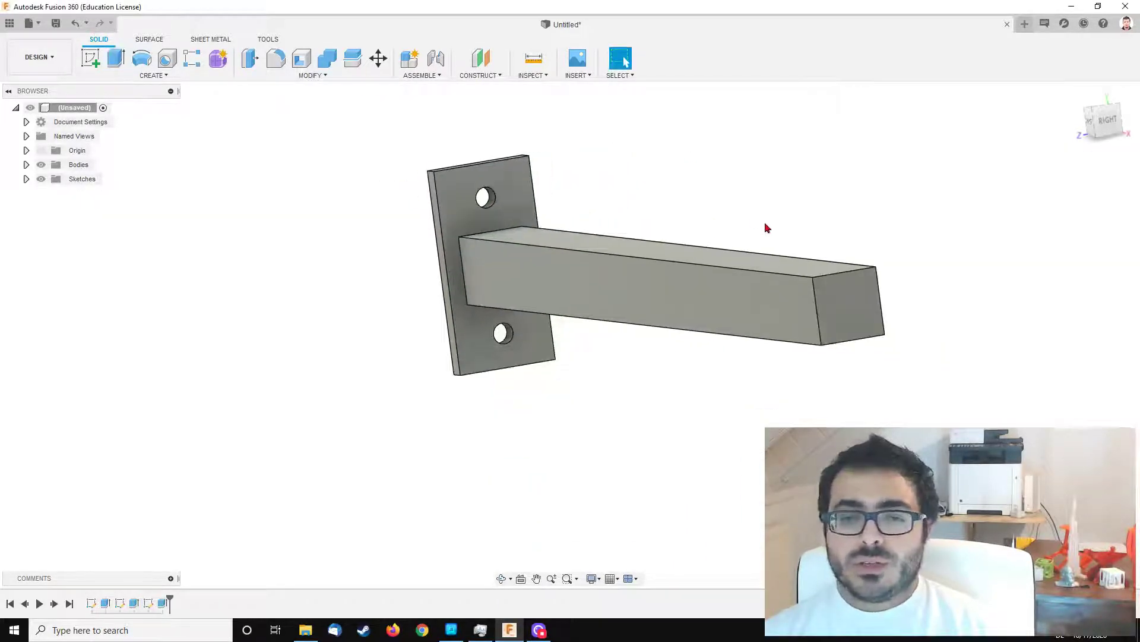
pyautogui.keyDown('shift'); pyautogui.moveTo(764, 224); pyautogui.dragTo(650, 154, button='middle'); pyautogui.keyUp('shift')
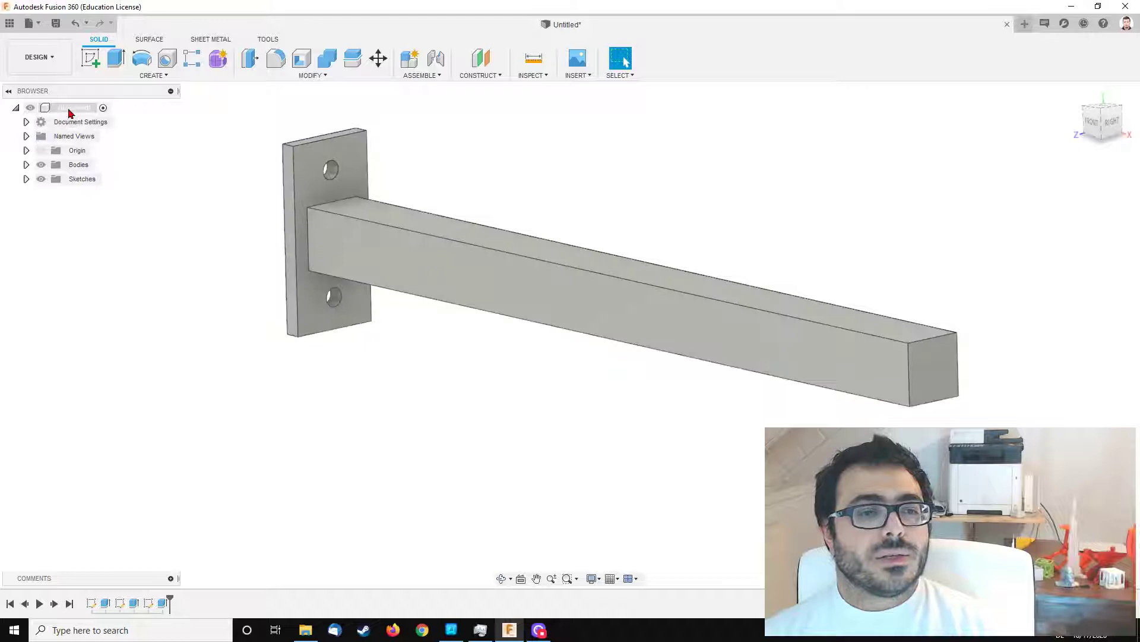
# Save the design with the name test1
pyautogui.click(55, 23)
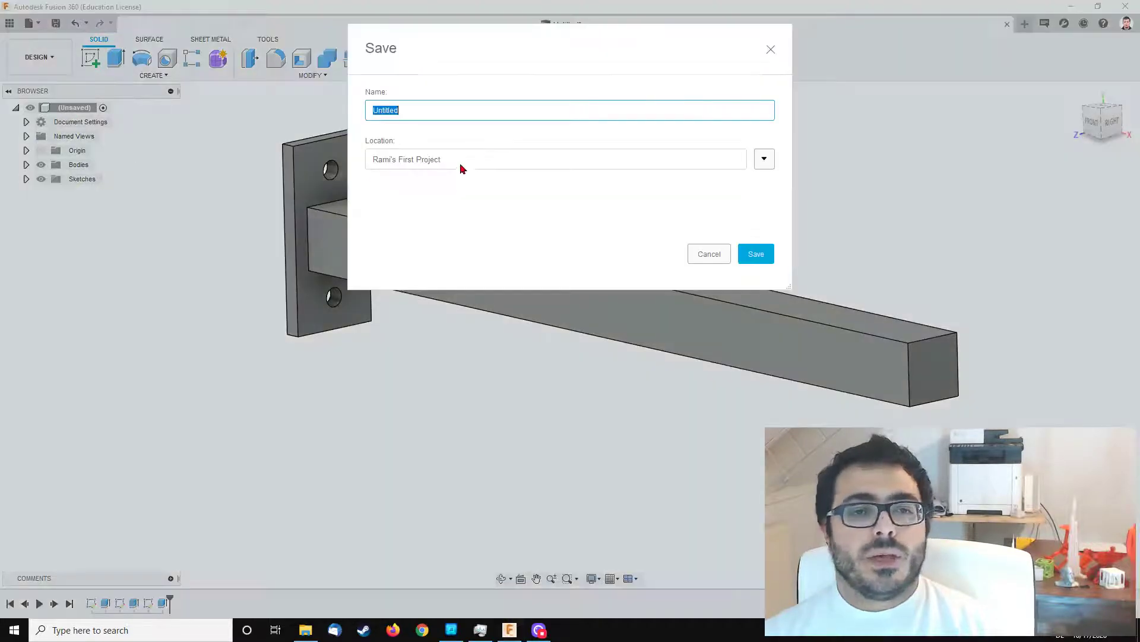
pyautogui.write('test1')
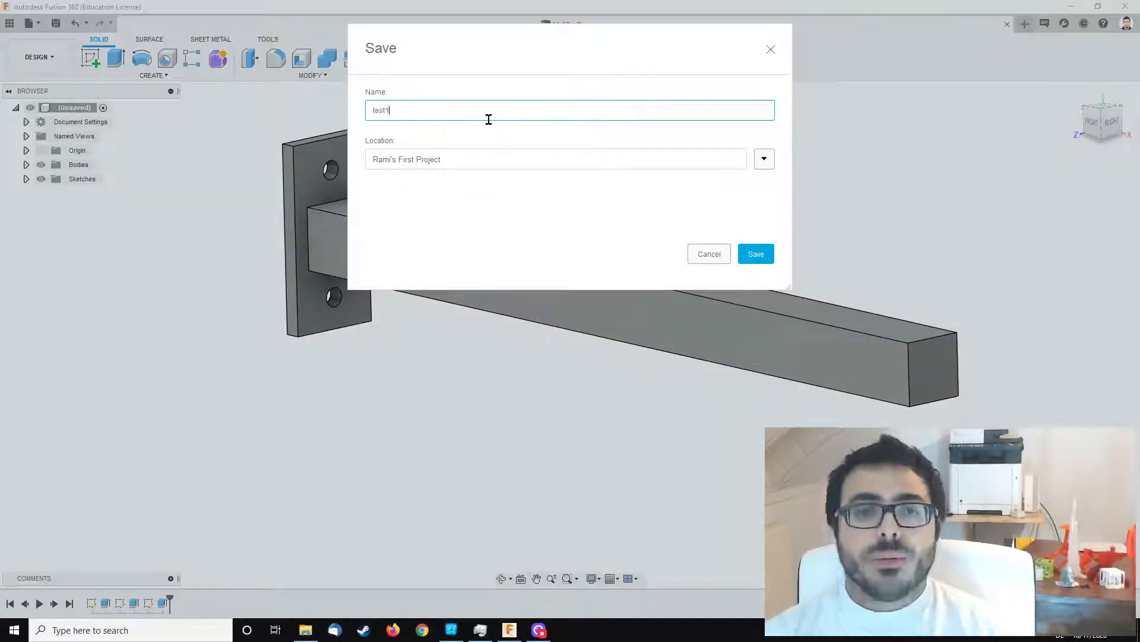
pyautogui.click(756, 253)
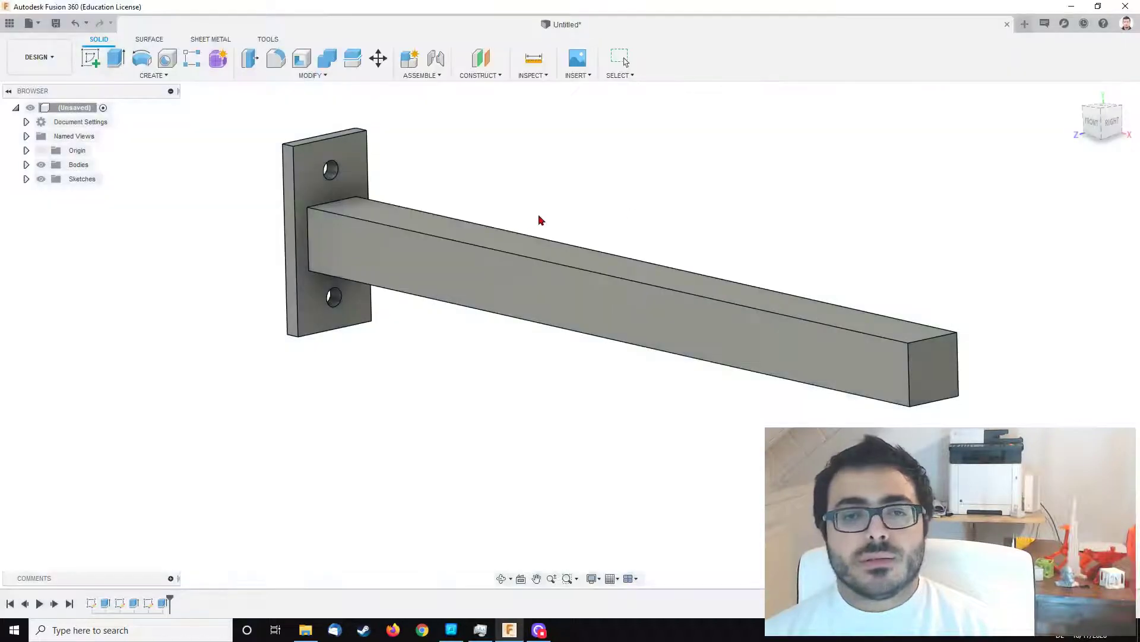
# Assign ABS Plastic from the Physical Material library to the bracket body
pyautogui.rightClick(69, 111)
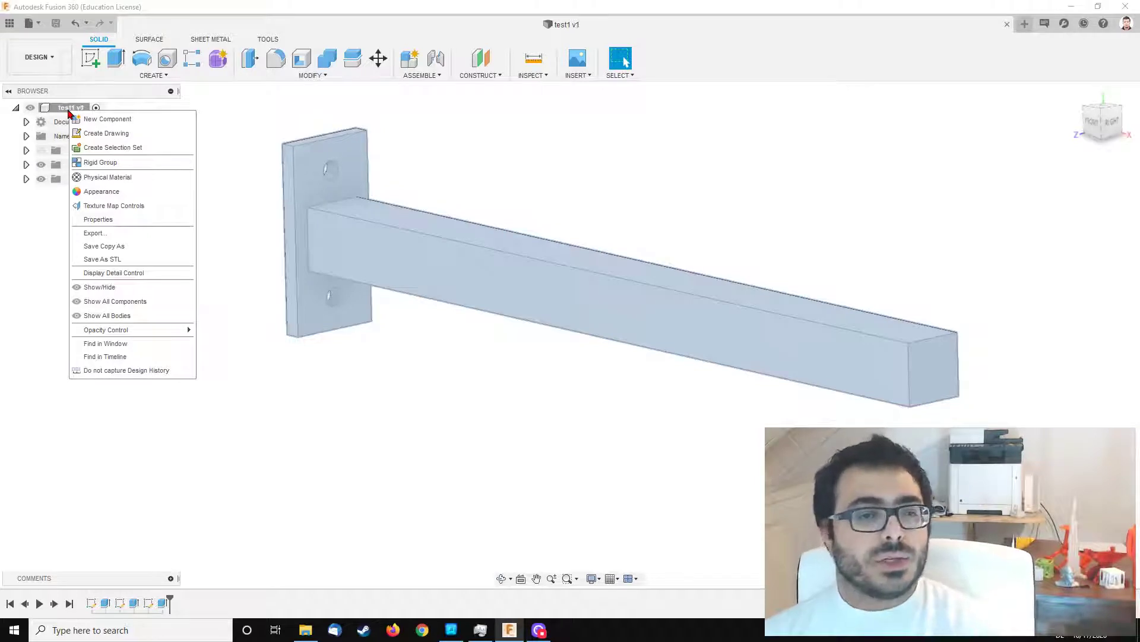
pyautogui.click(94, 179)
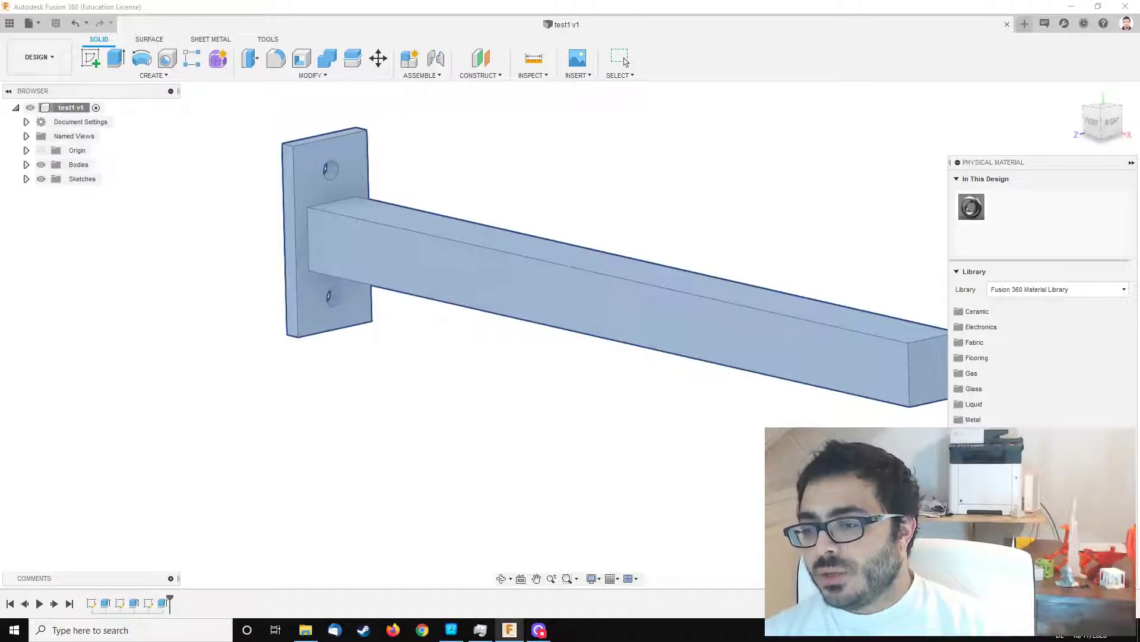
pyautogui.scroll(-3, 1009, 368)
pyautogui.click(974, 343)
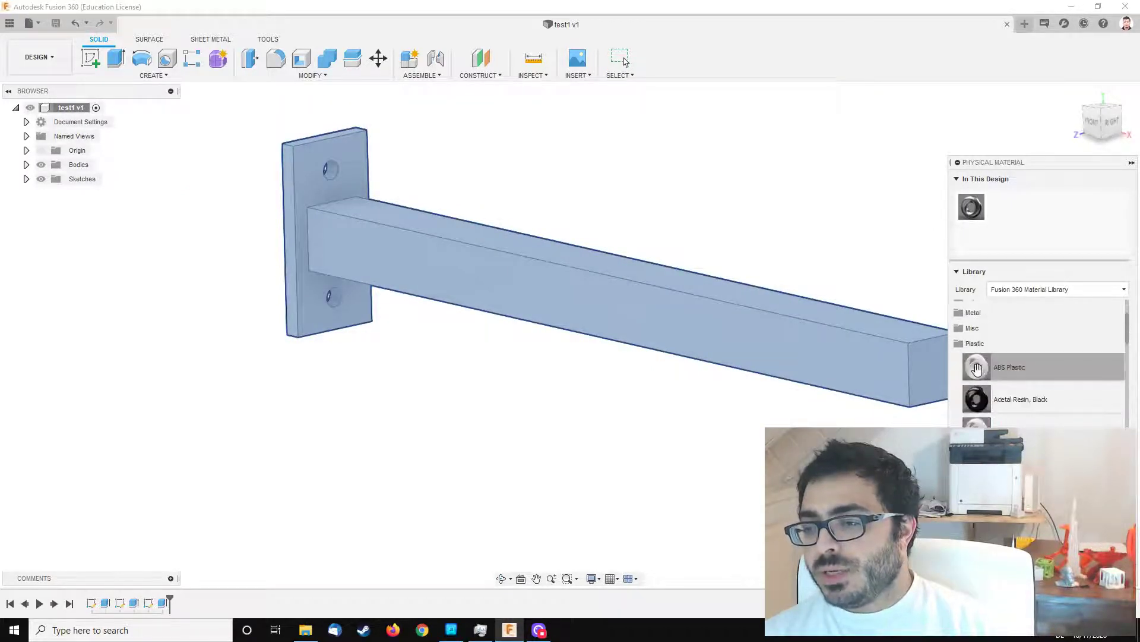
pyautogui.moveTo(977, 368)
pyautogui.mouseDown()
pyautogui.moveTo(998, 370)
pyautogui.moveTo(943, 371)
pyautogui.moveTo(979, 371)
pyautogui.moveTo(878, 351)
pyautogui.mouseUp()
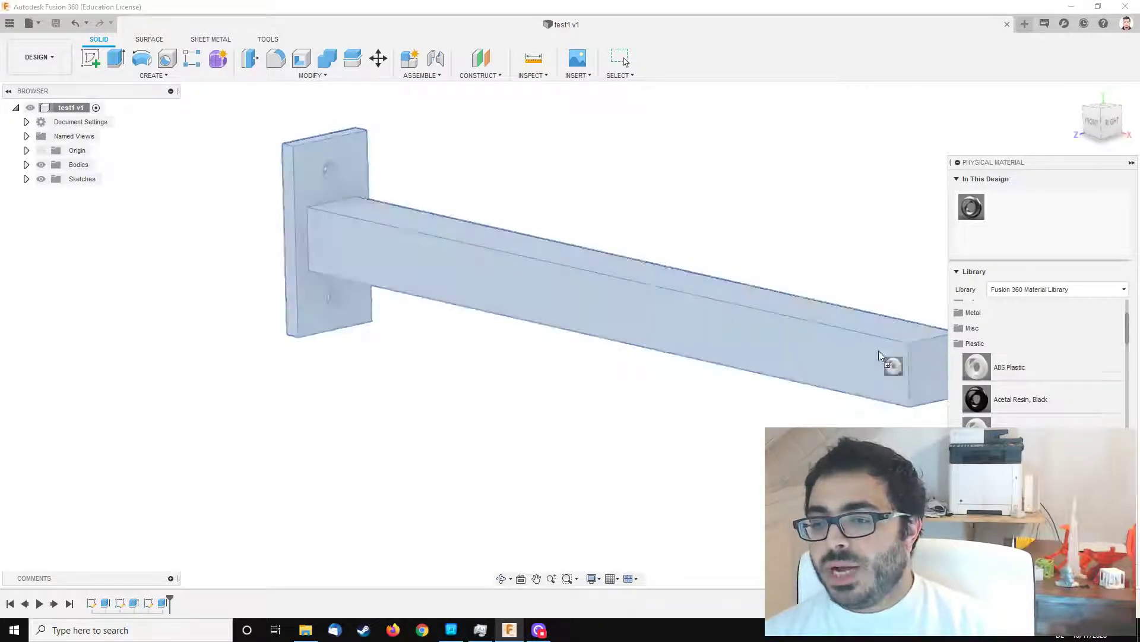
pyautogui.moveTo(725, 312); pyautogui.dragTo(725, 312)
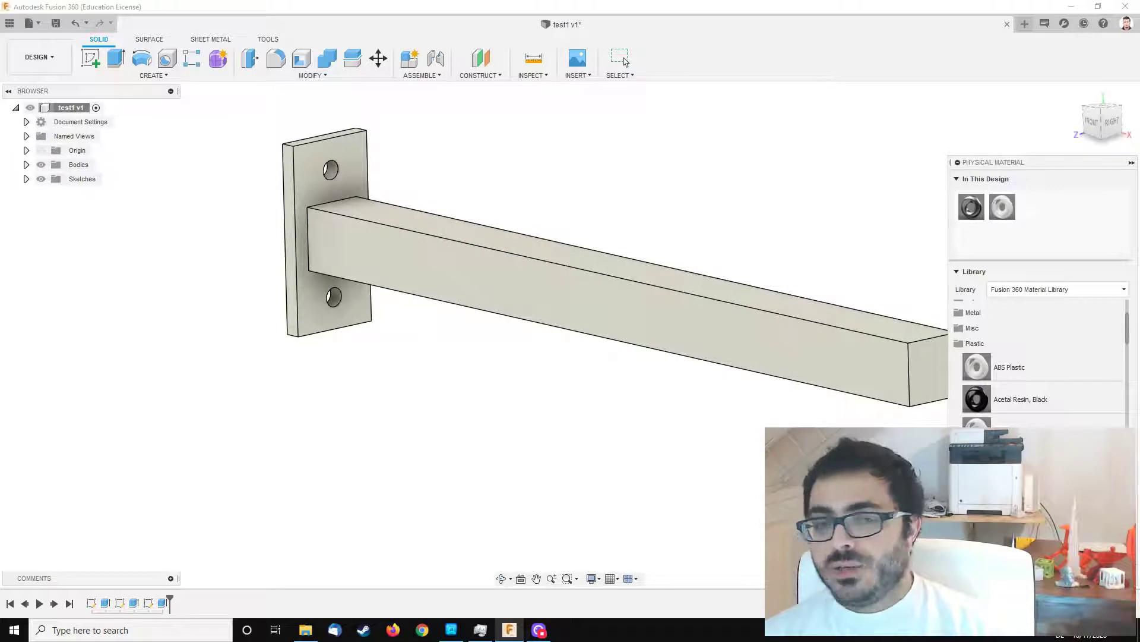
pyautogui.click(624, 59)
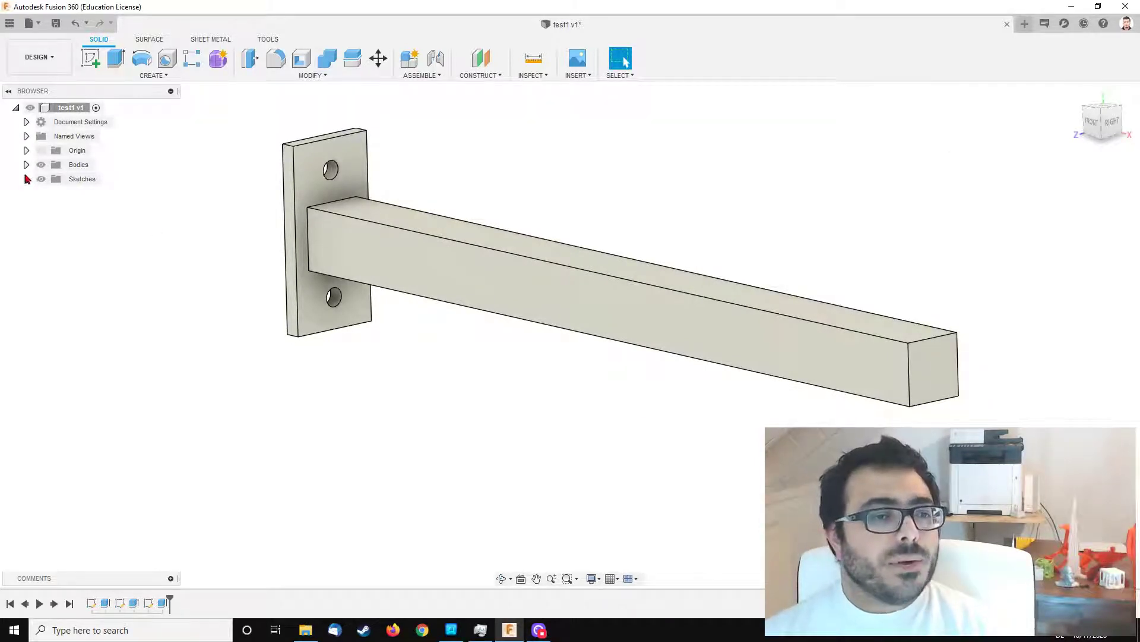
# Expand the Named Views, Document Settings, Sketches, Bodies and Origin browser folders
pyautogui.click(26, 137)
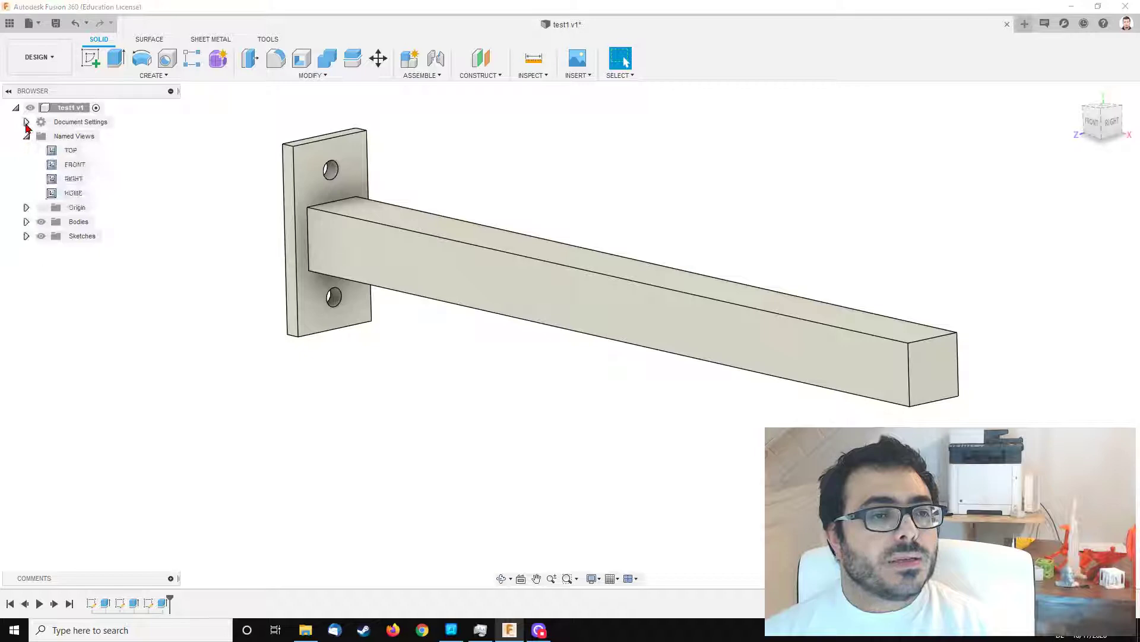
pyautogui.click(26, 122)
pyautogui.click(26, 250)
pyautogui.click(26, 236)
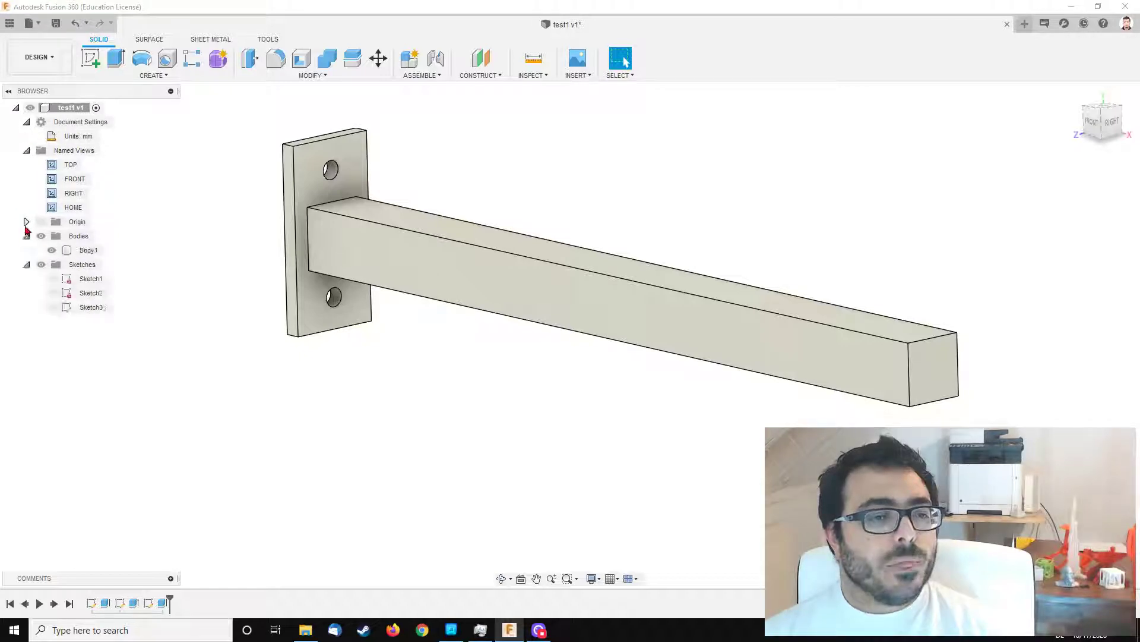
pyautogui.click(26, 222)
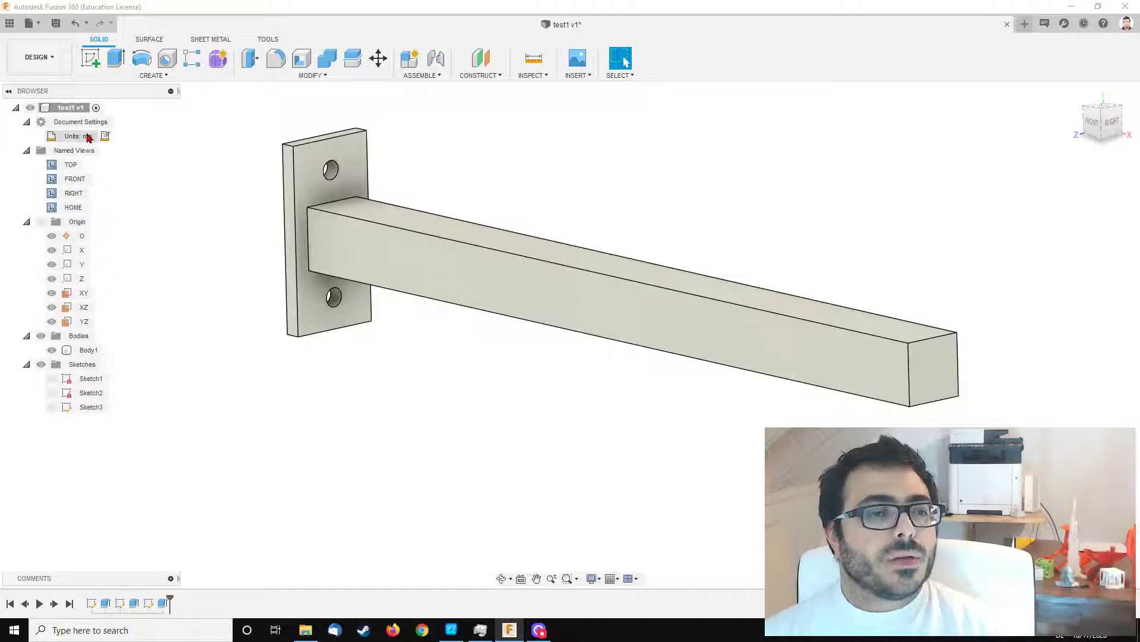
# Reopen the design's Physical Material panel, then close it
pyautogui.rightClick(72, 109)
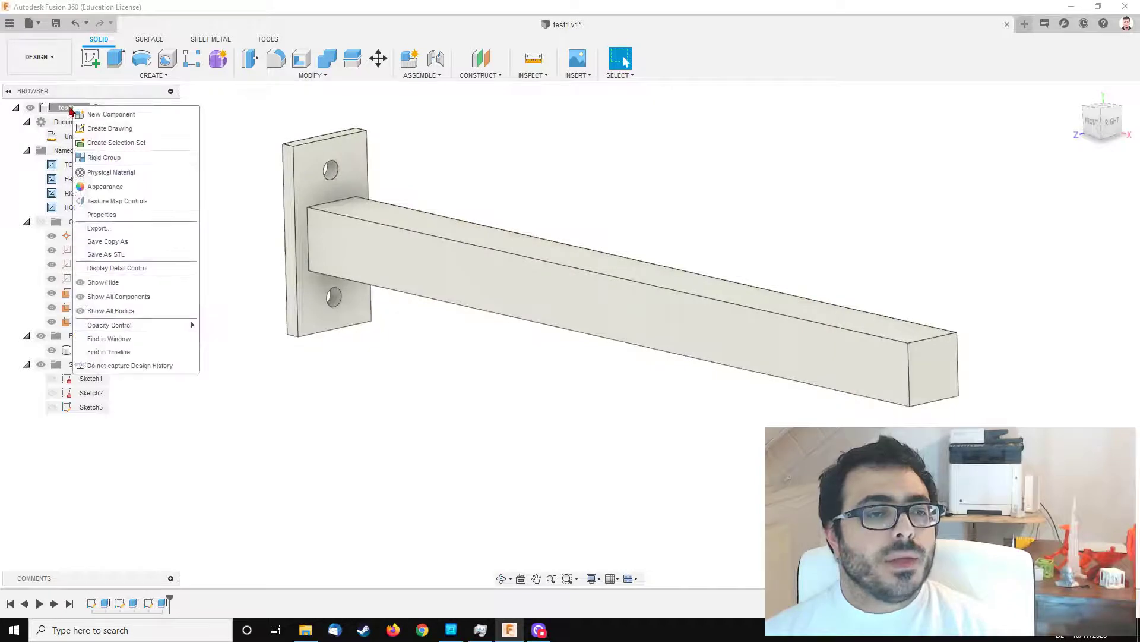
pyautogui.click(132, 174)
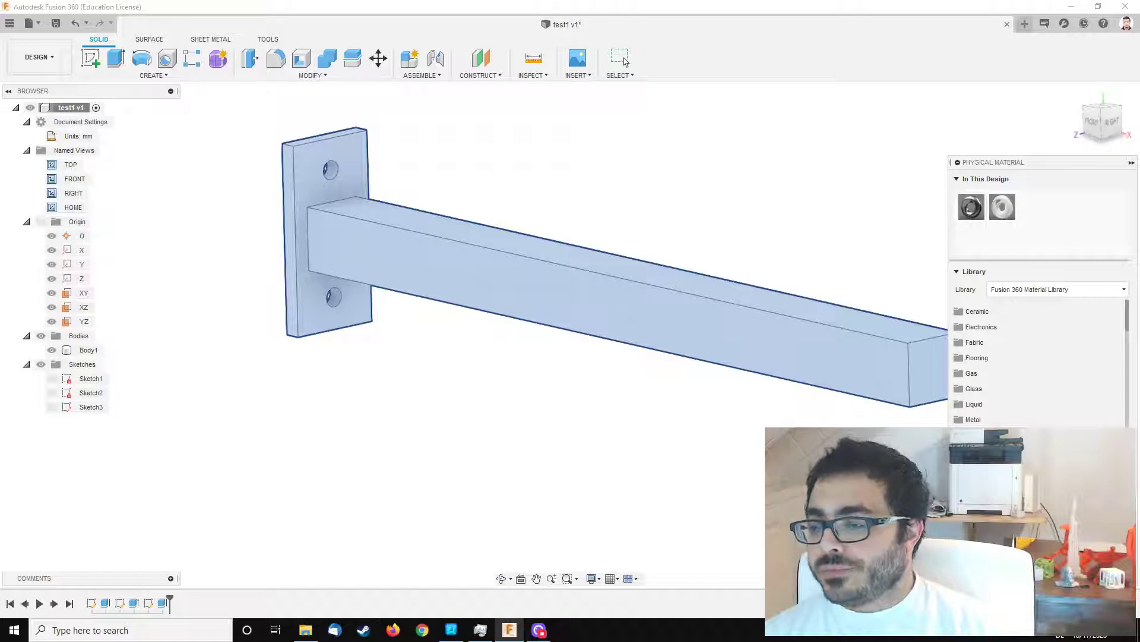
pyautogui.press('Escape')
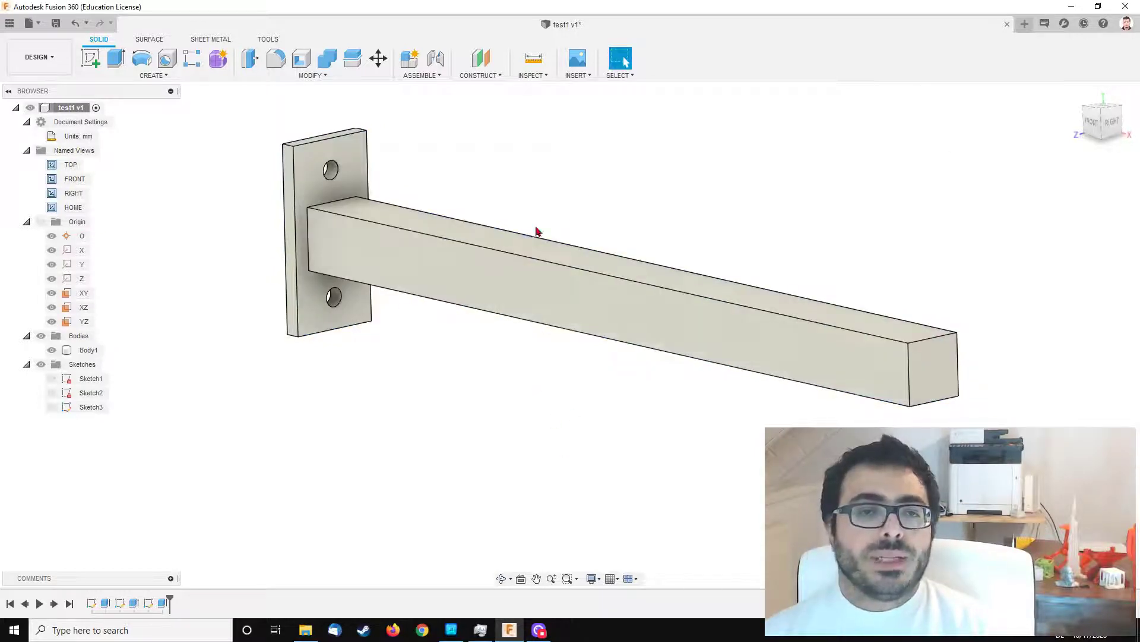
# Switch to the Simulation workspace and start a new Static Stress study (Study 1)
pyautogui.click(56, 67)
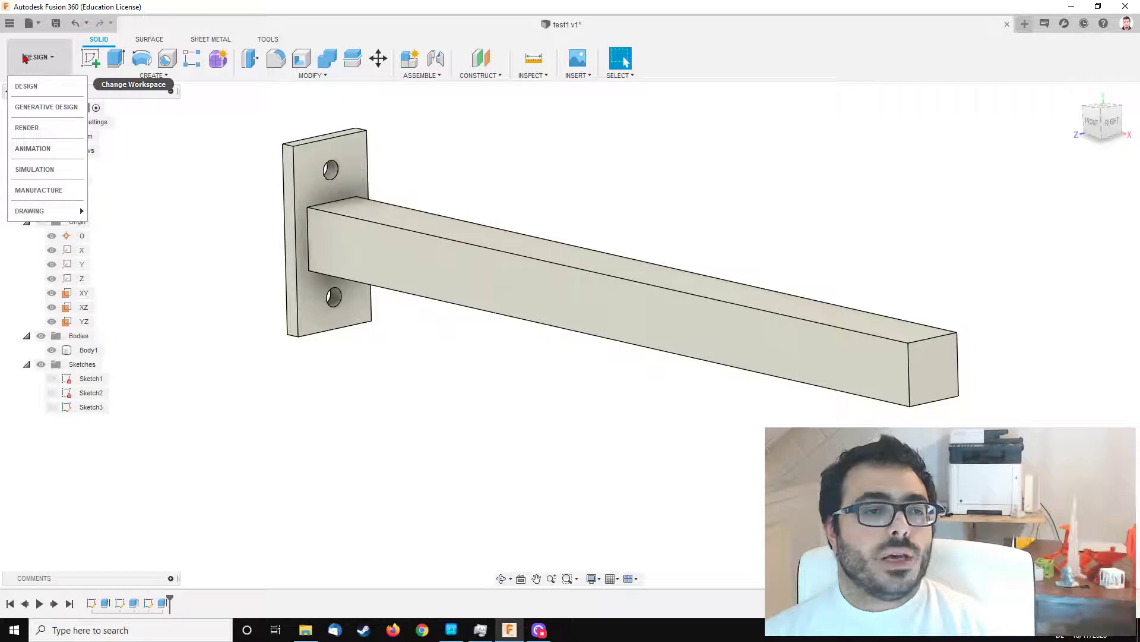
pyautogui.click(43, 170)
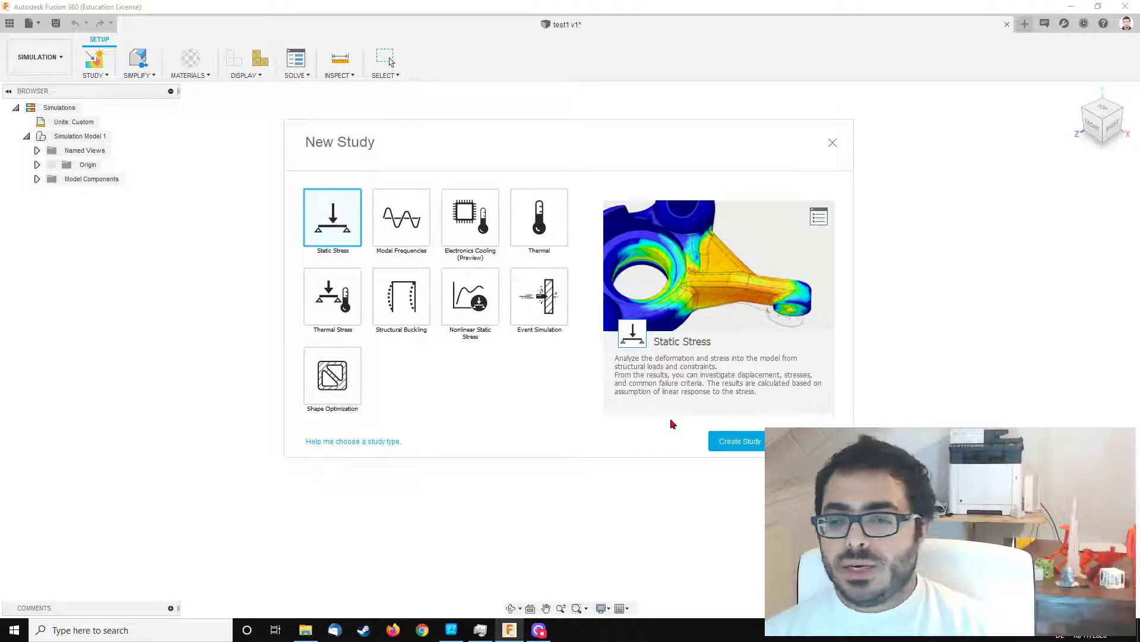
pyautogui.click(737, 444)
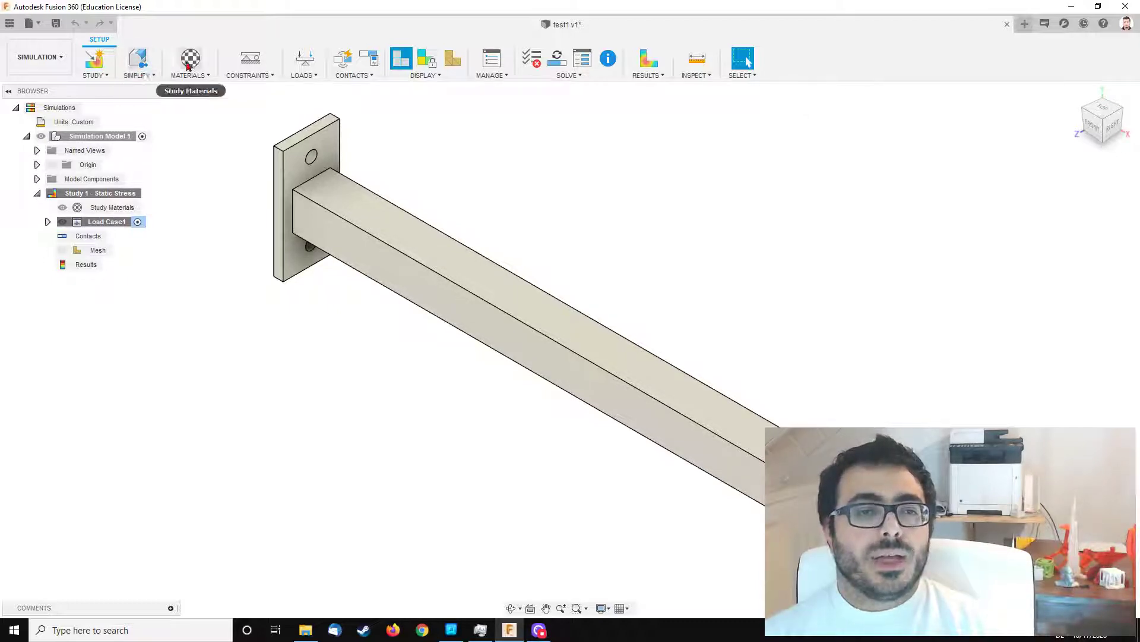
pyautogui.click(207, 76)
pyautogui.click(205, 76)
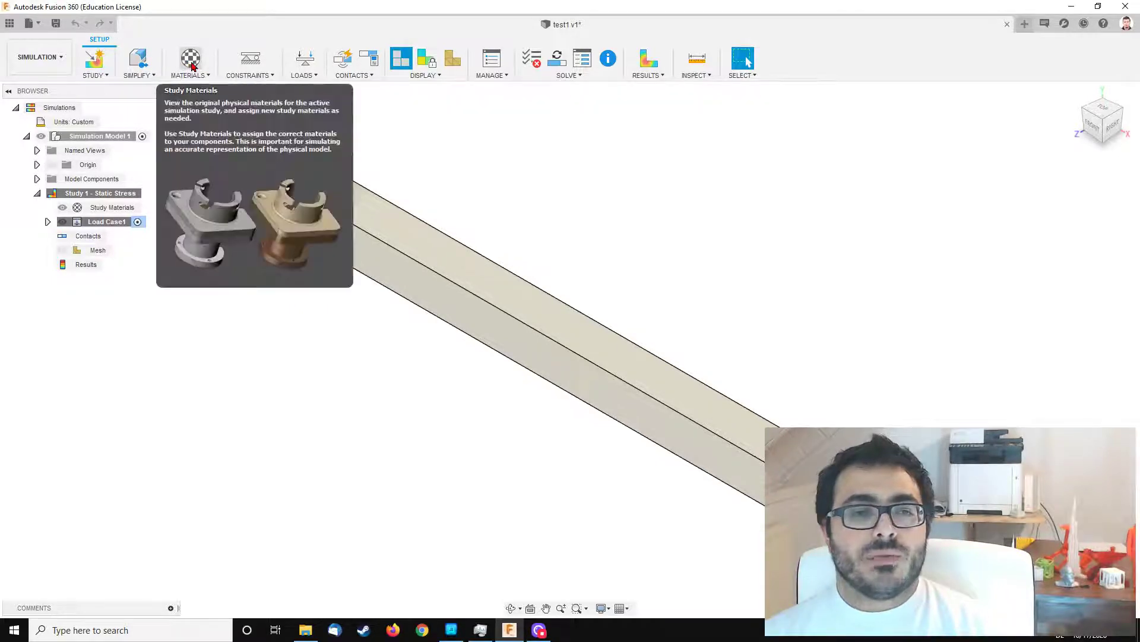
pyautogui.click(192, 63)
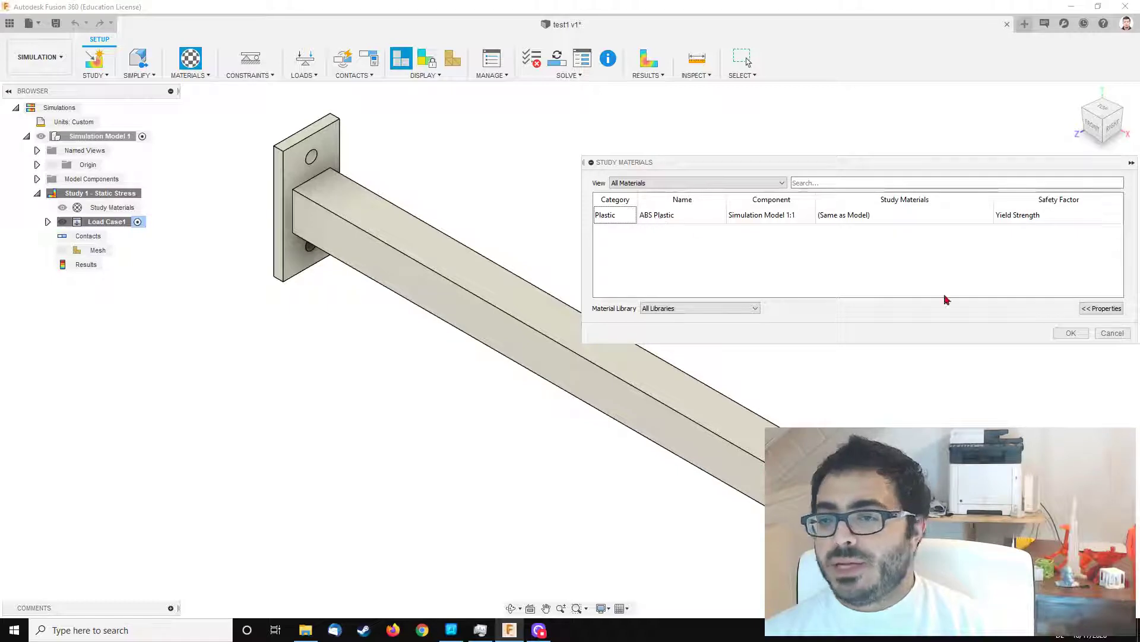
pyautogui.click(1072, 332)
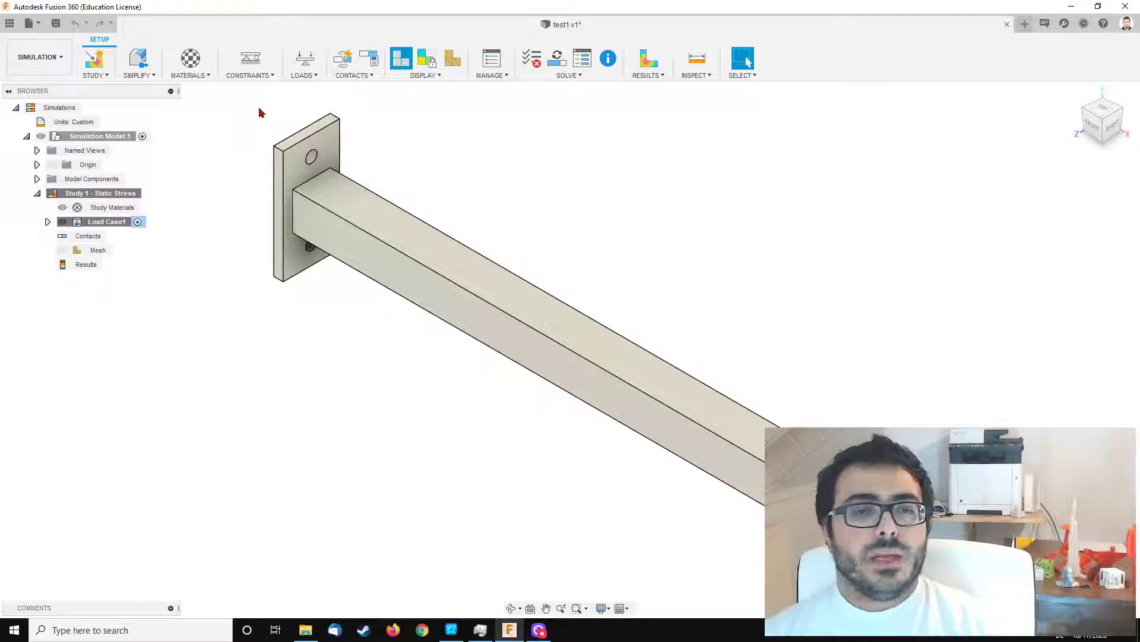
pyautogui.keyDown('shift'); pyautogui.moveTo(257, 109); pyautogui.dragTo(306, 213, button='middle'); pyautogui.keyUp('shift')
# Apply a Fixed constraint to the upper and lower bolt-hole faces
pyautogui.click(260, 60)
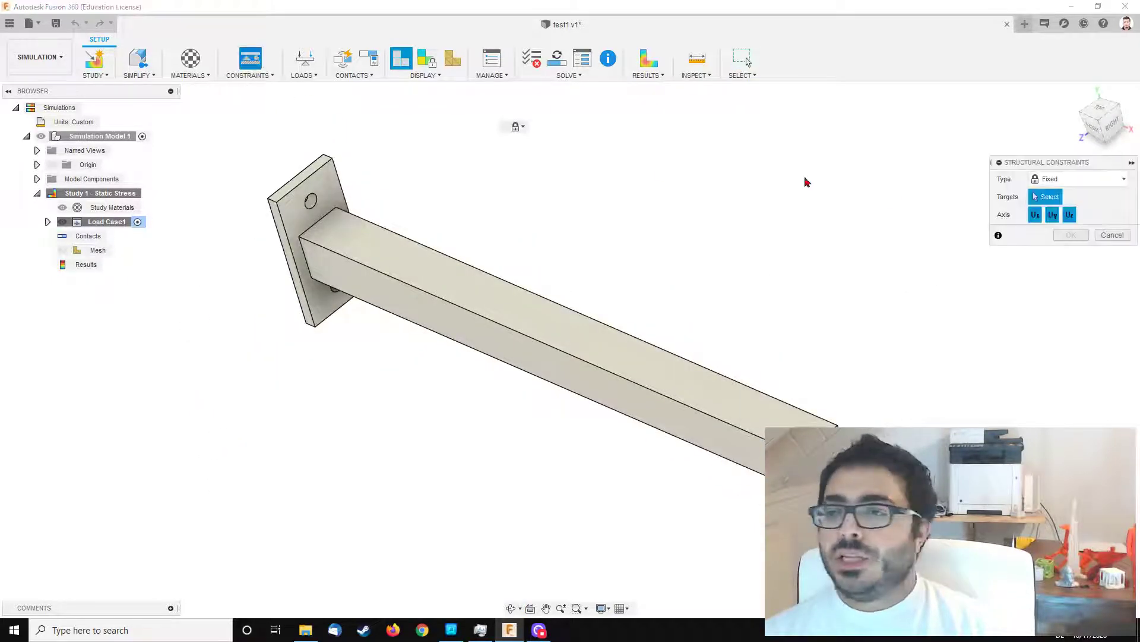
pyautogui.click(1074, 180)
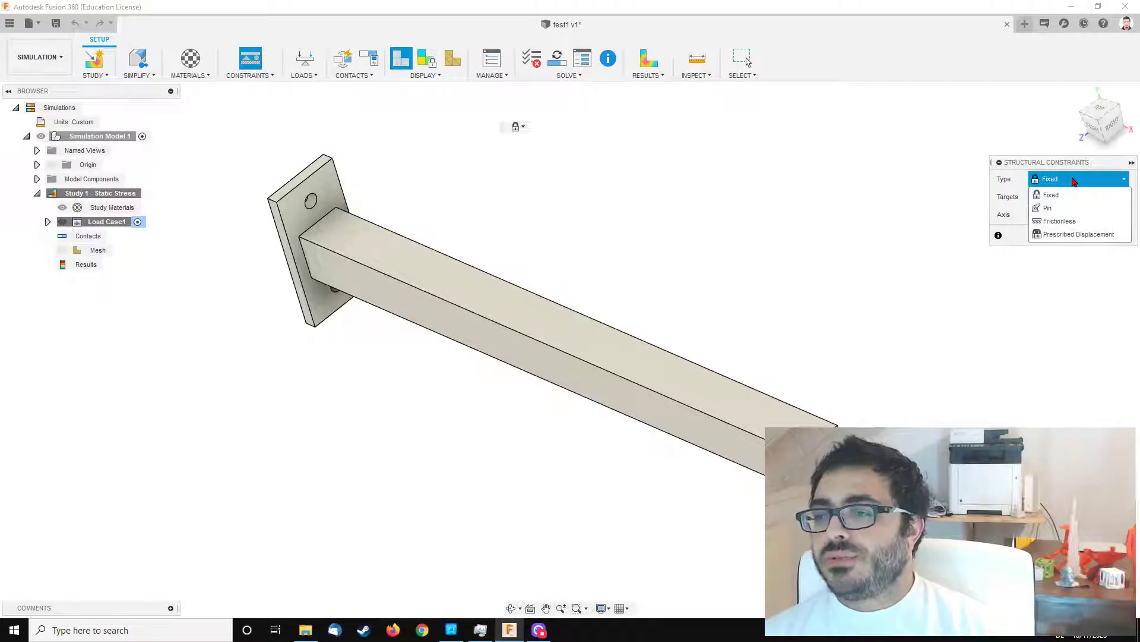
pyautogui.click(1057, 196)
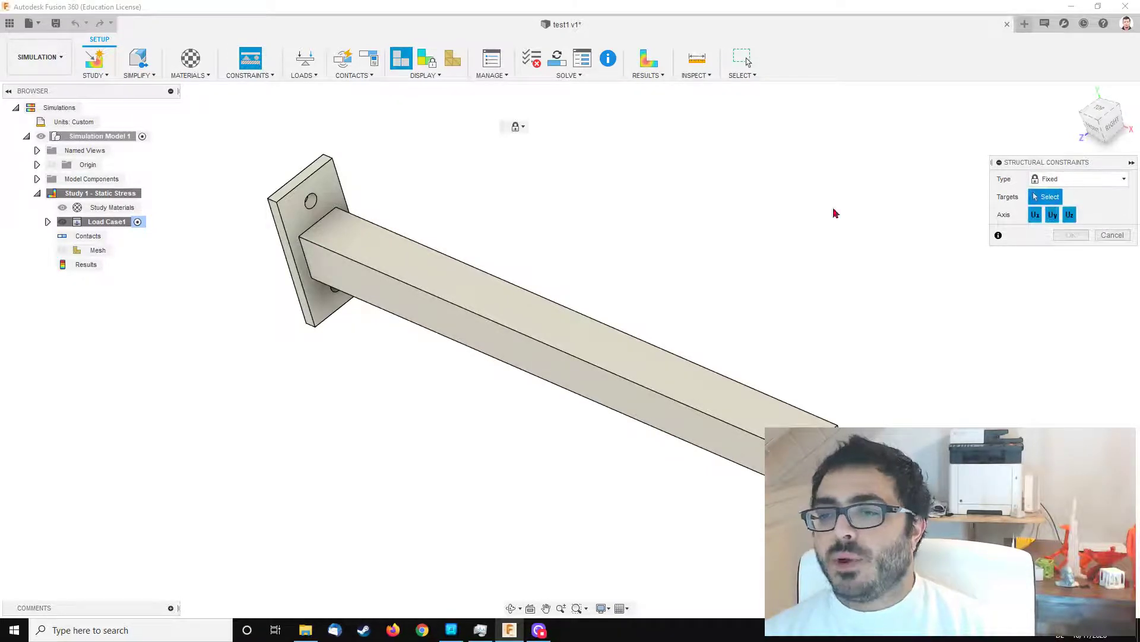
pyautogui.scroll(4, 291, 218)
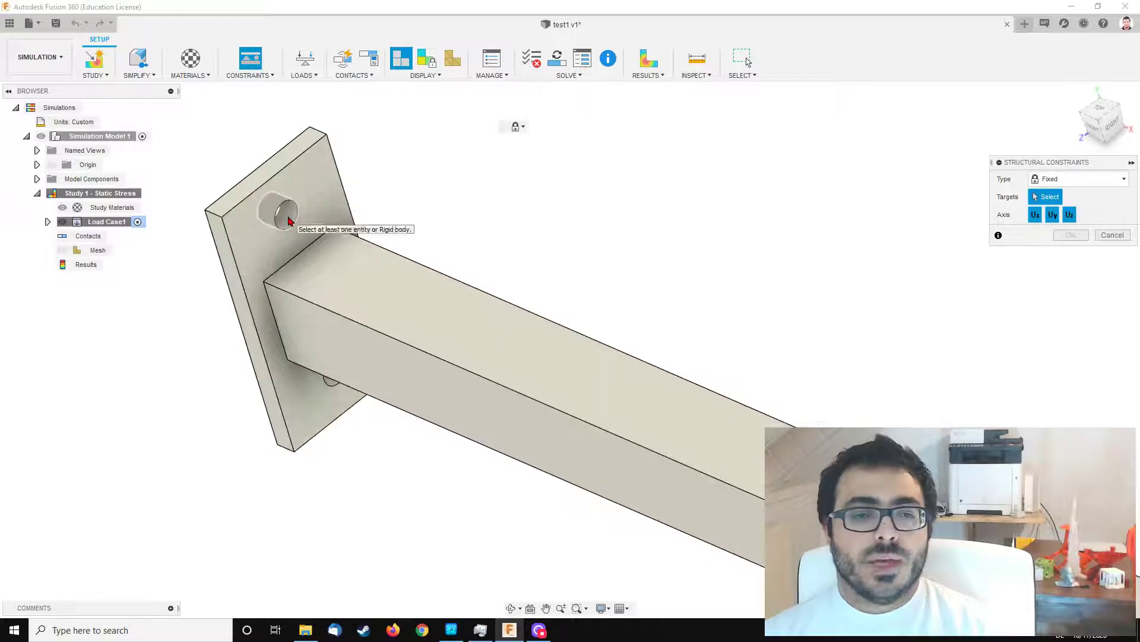
pyautogui.click(289, 219)
pyautogui.keyDown('shift'); pyautogui.moveTo(448, 300); pyautogui.dragTo(375, 455, button='middle'); pyautogui.keyUp('shift')
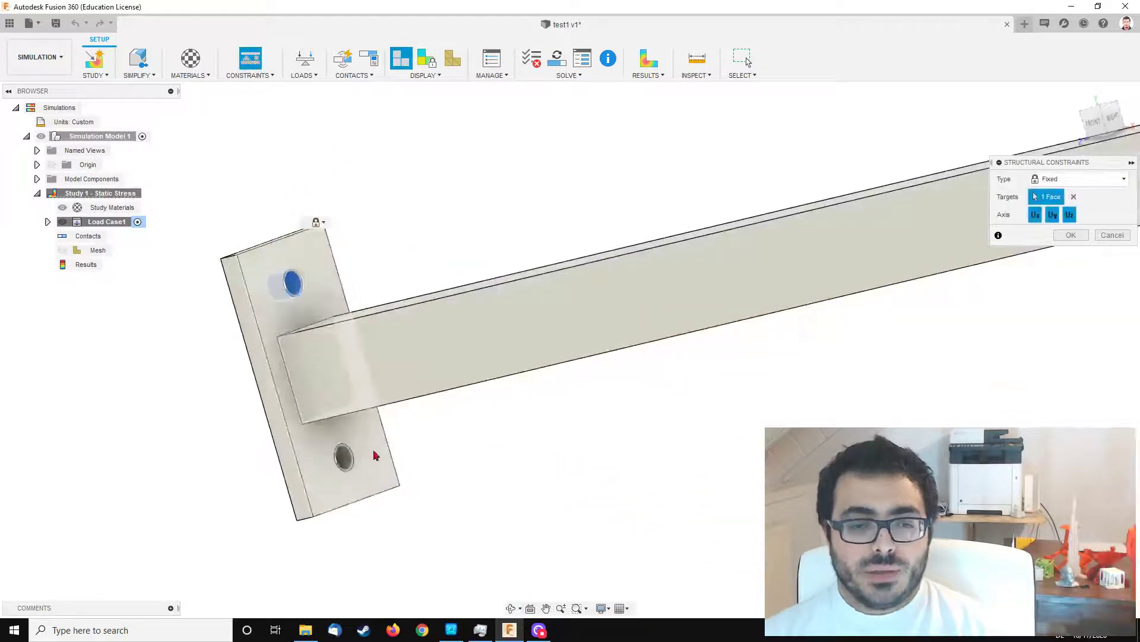
pyautogui.click(344, 461)
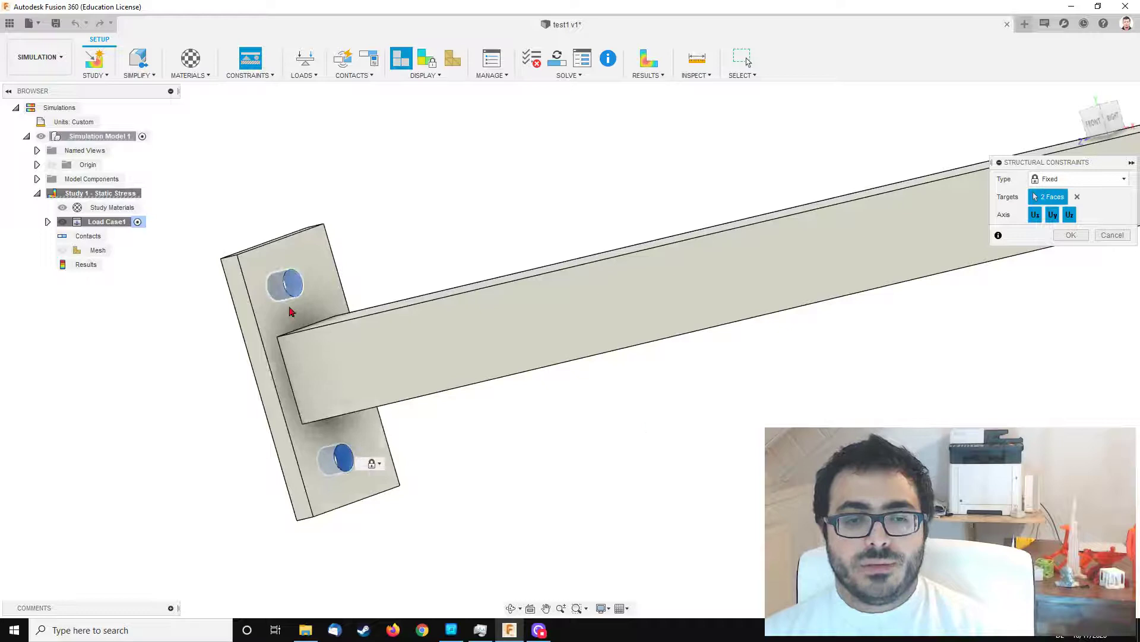
pyautogui.click(1071, 234)
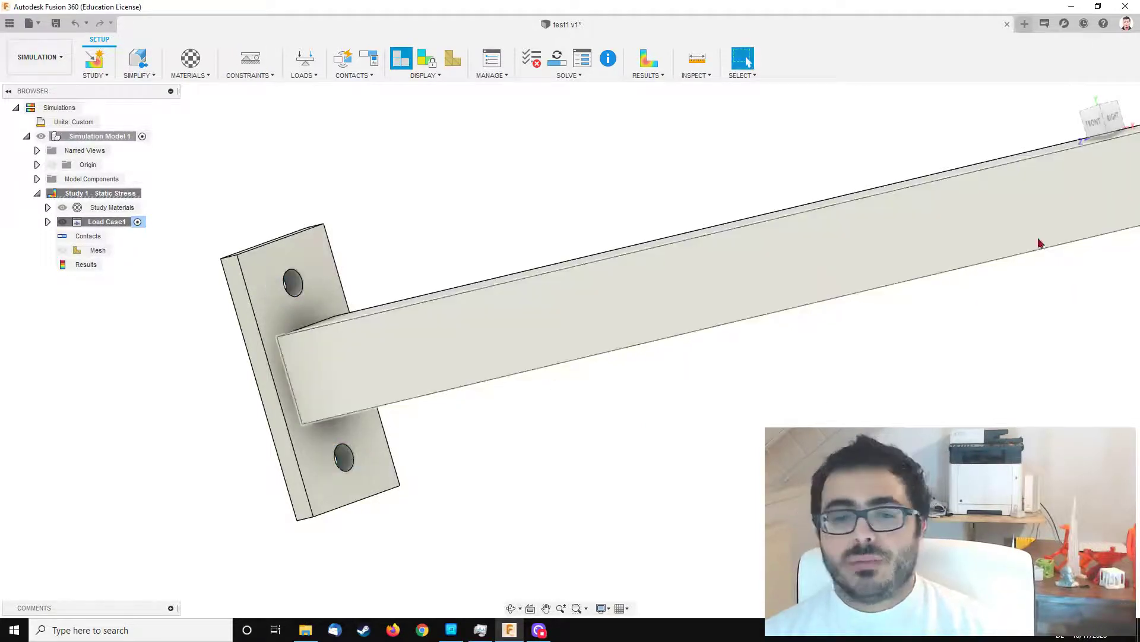
pyautogui.keyDown('shift'); pyautogui.moveTo(1039, 242); pyautogui.dragTo(389, 178, button='middle'); pyautogui.keyUp('shift')
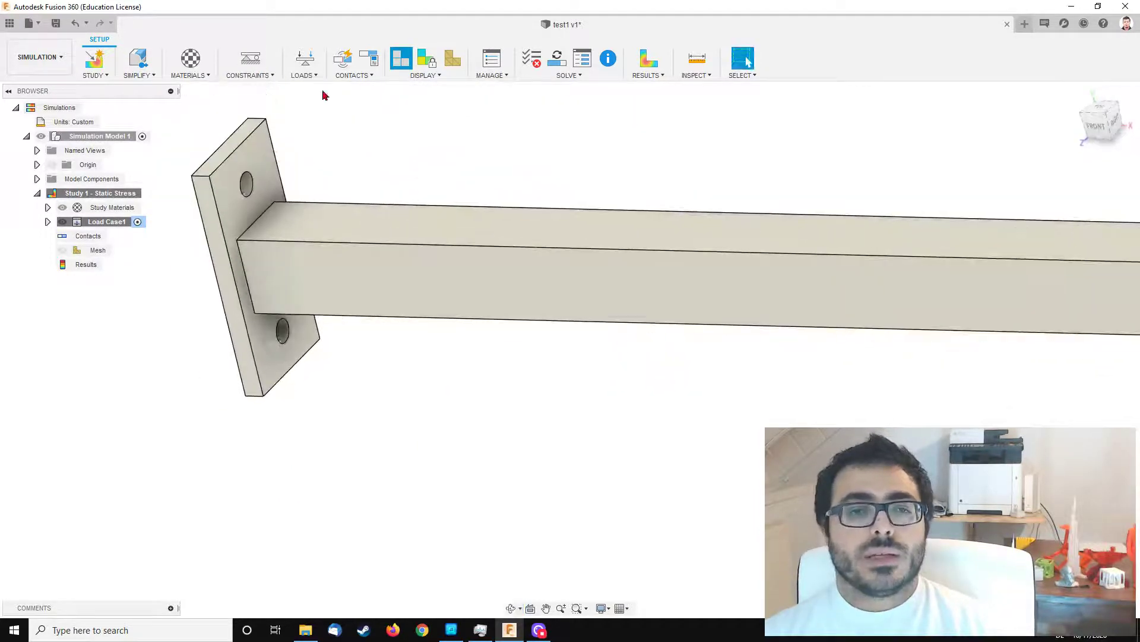
pyautogui.click(303, 75)
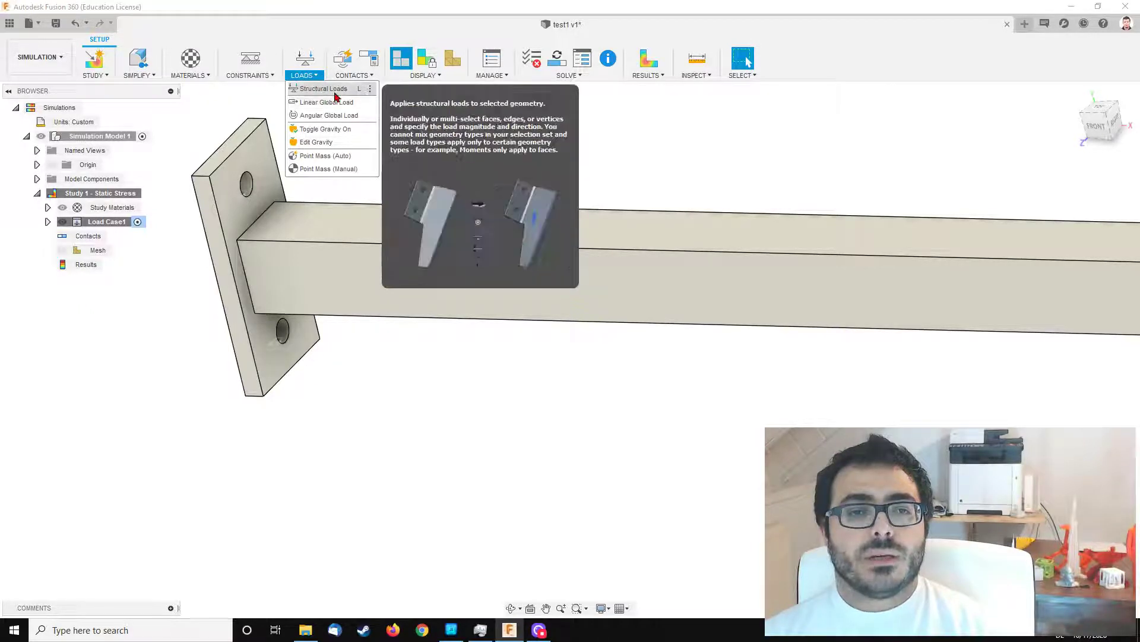
# Add a Force load of 100 N on the beam's free end face
pyautogui.click(324, 89)
pyautogui.scroll(-3, 337, 162)
pyautogui.scroll(2, 844, 185)
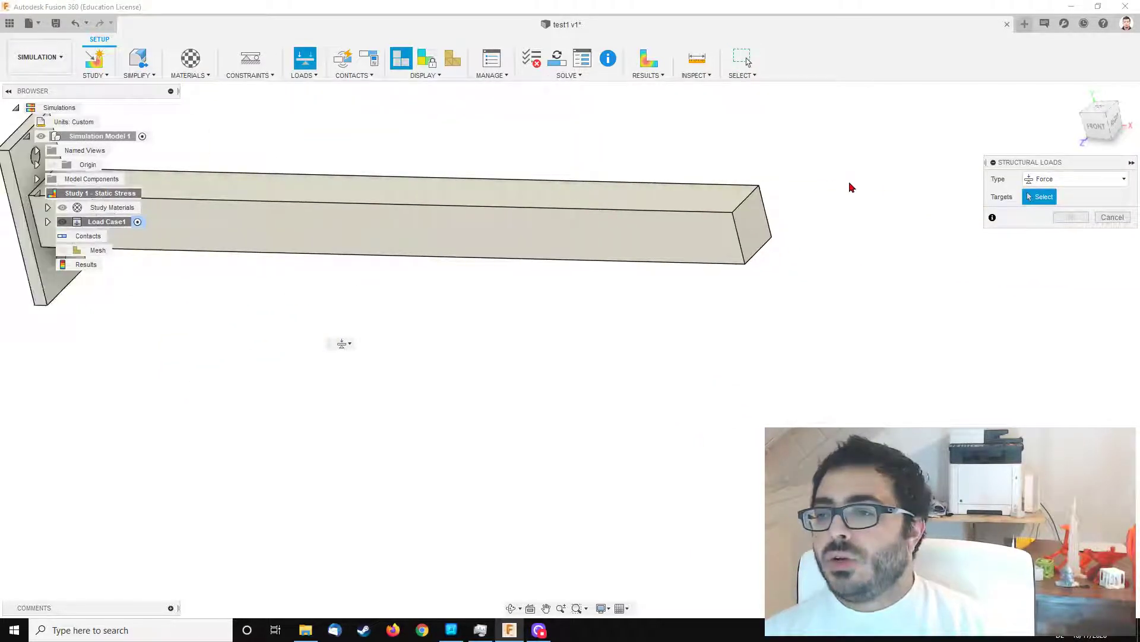
pyautogui.click(1059, 181)
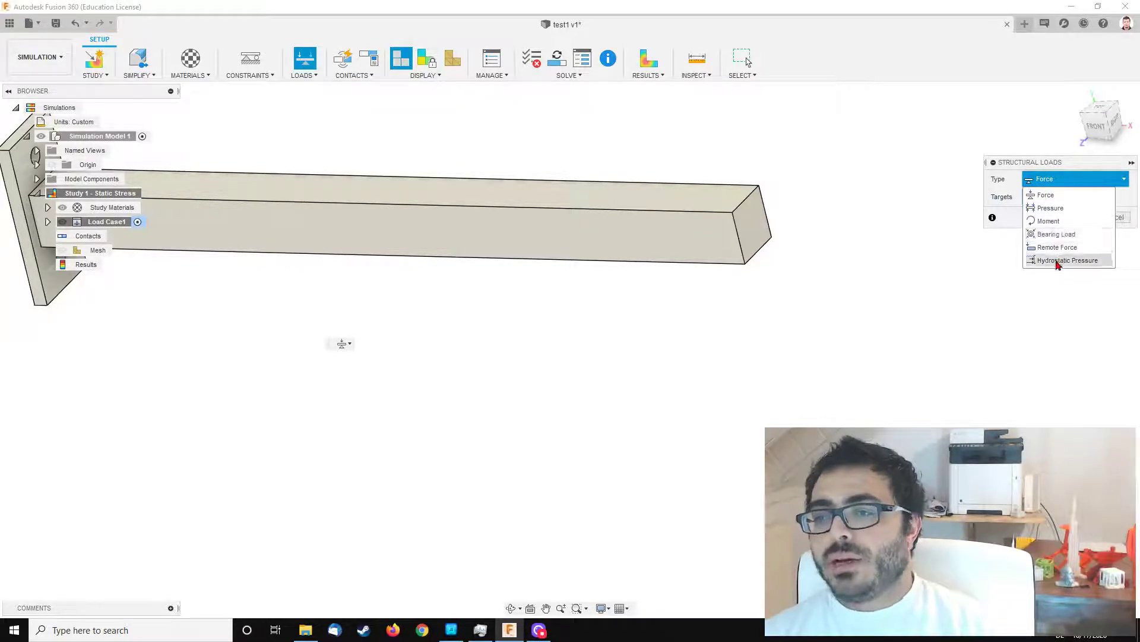
pyautogui.click(1052, 196)
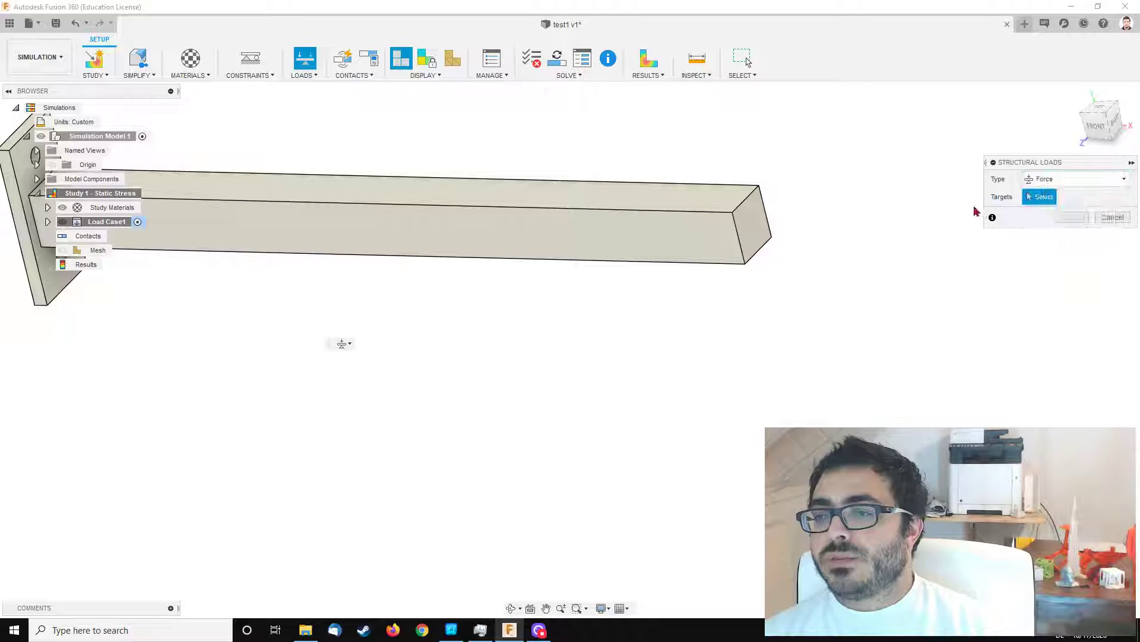
pyautogui.click(746, 230)
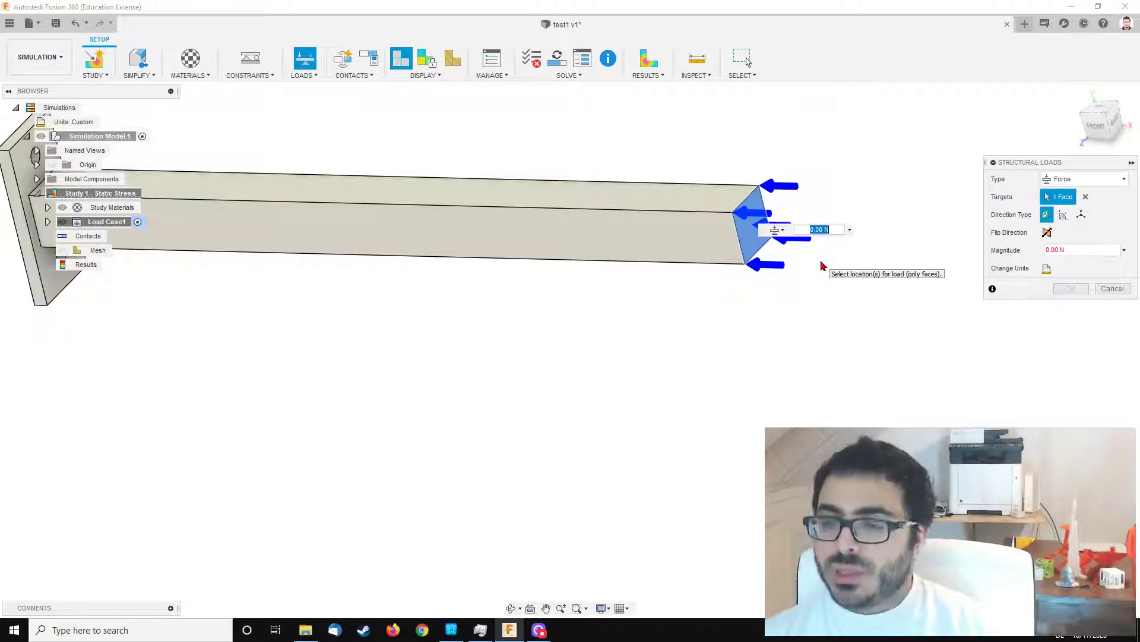
pyautogui.click(838, 225)
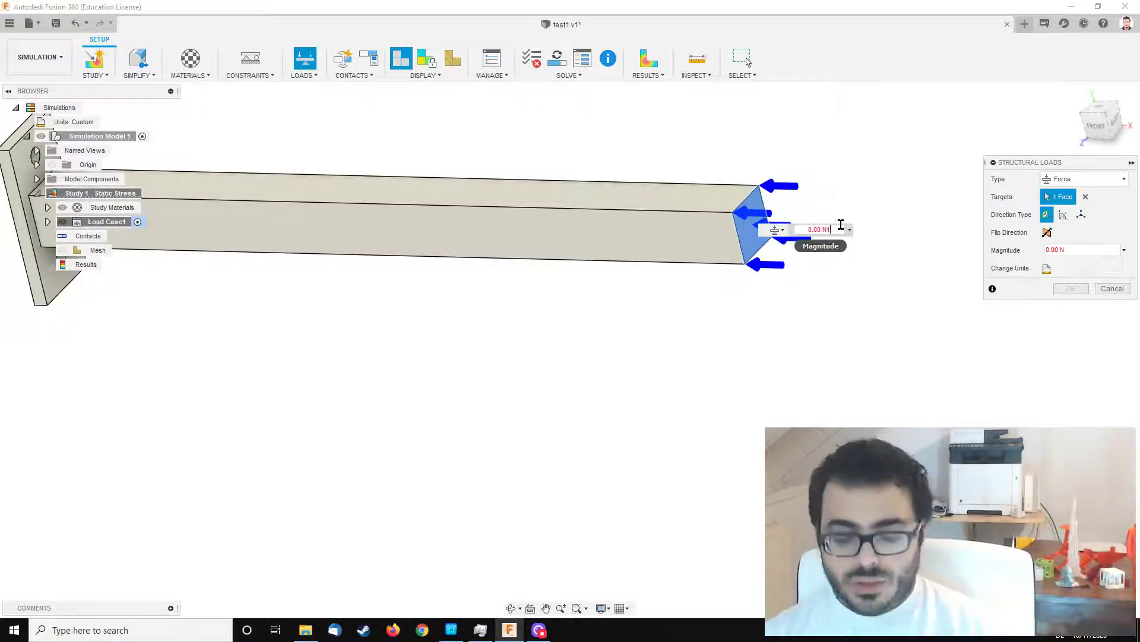
pyautogui.press('BackSpace')
pyautogui.press('BackSpace')
pyautogui.press('BackSpace')
pyautogui.press('BackSpace')
pyautogui.press('BackSpace')
pyautogui.press('BackSpace')
pyautogui.write('100')
pyautogui.press('Tab')
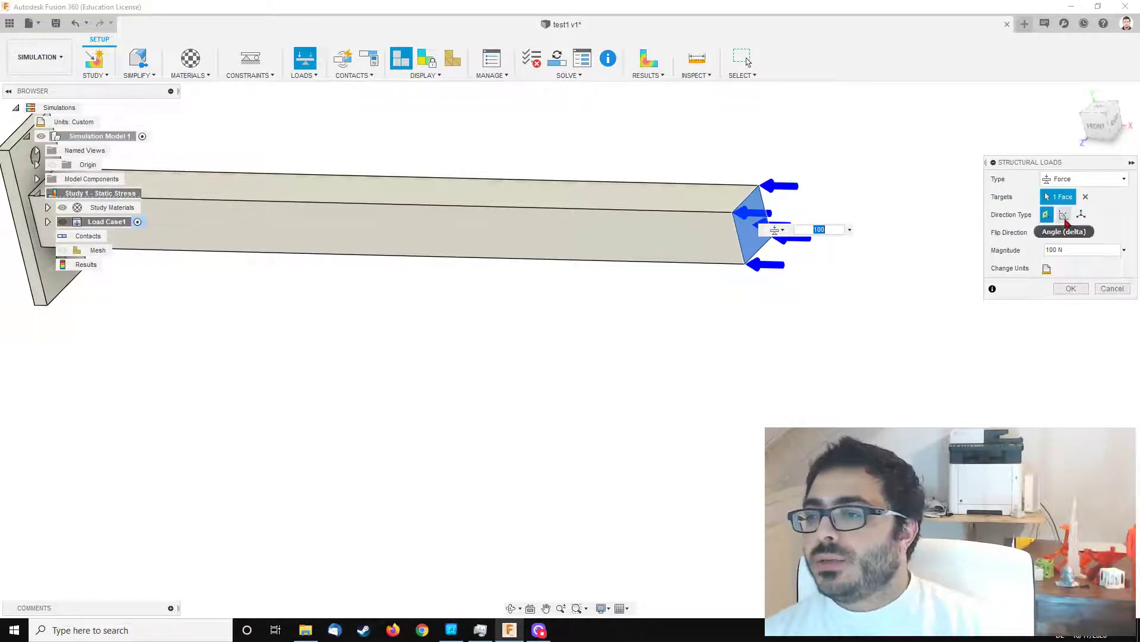
# Set the force direction by angles with Y Angle -90 deg, pointing downward
pyautogui.click(1064, 217)
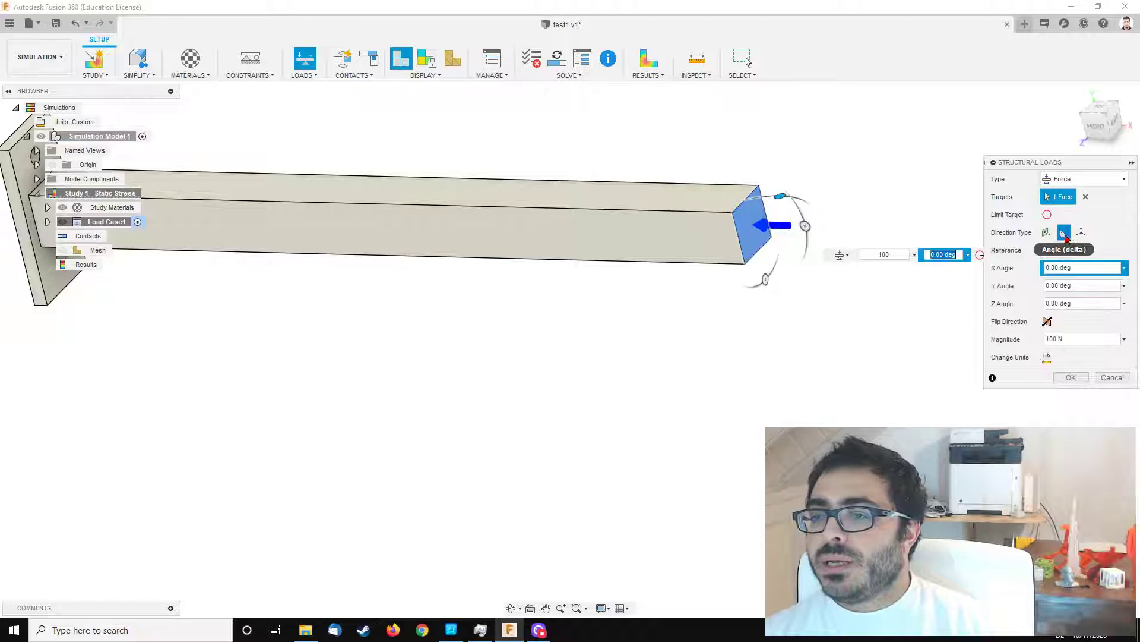
pyautogui.moveTo(805, 226); pyautogui.dragTo(739, 171)
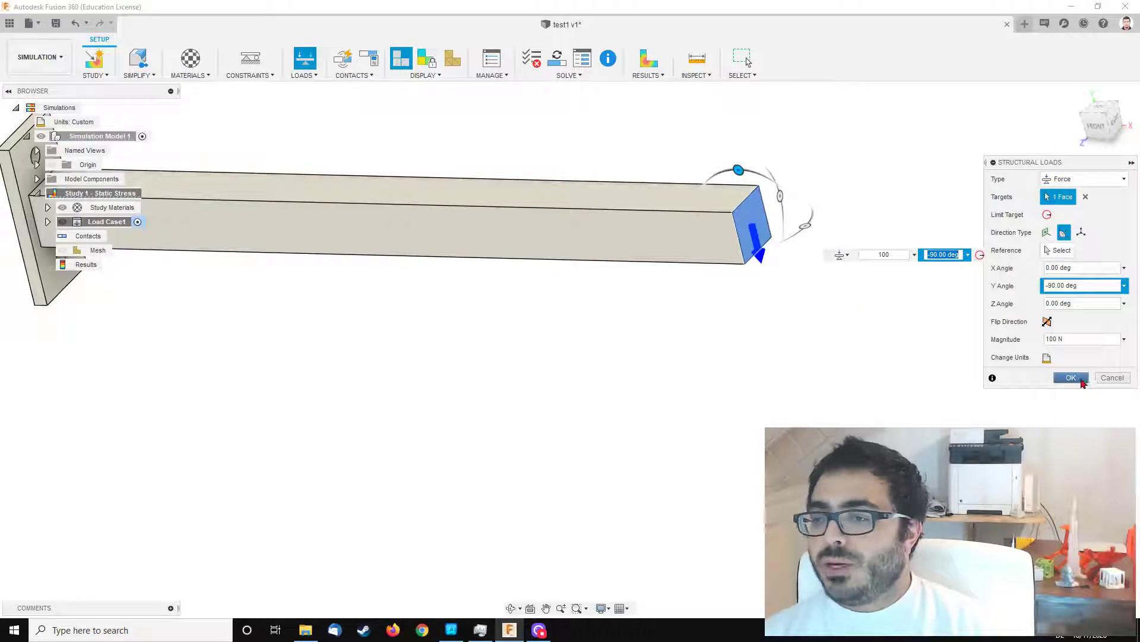
pyautogui.click(1071, 377)
pyautogui.keyDown('shift'); pyautogui.moveTo(702, 359); pyautogui.dragTo(313, 299, button='middle'); pyautogui.keyUp('shift')
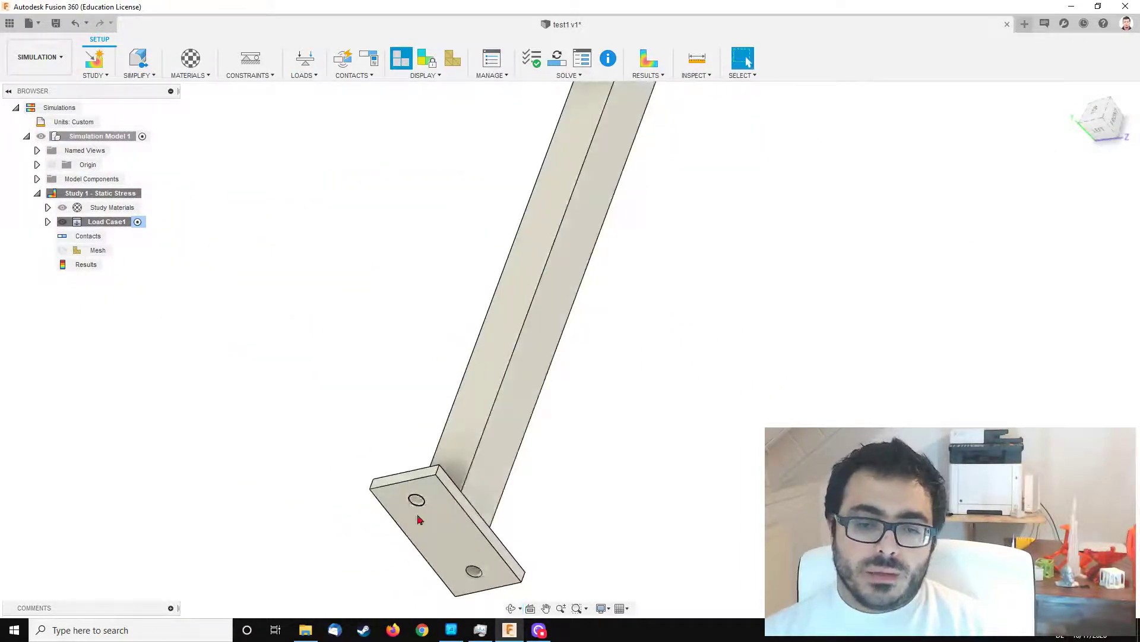
# Orbit and zoom between a side view and a slightly tilted front view of the beam and plate
pyautogui.scroll(3, 428, 501)
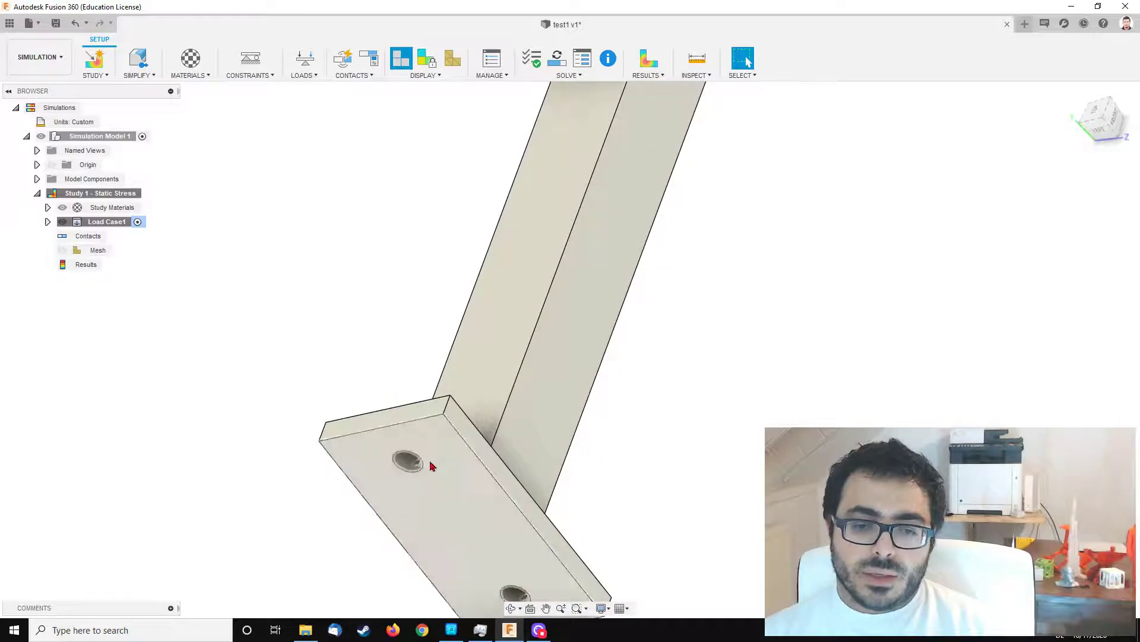
pyautogui.scroll(5, 419, 461)
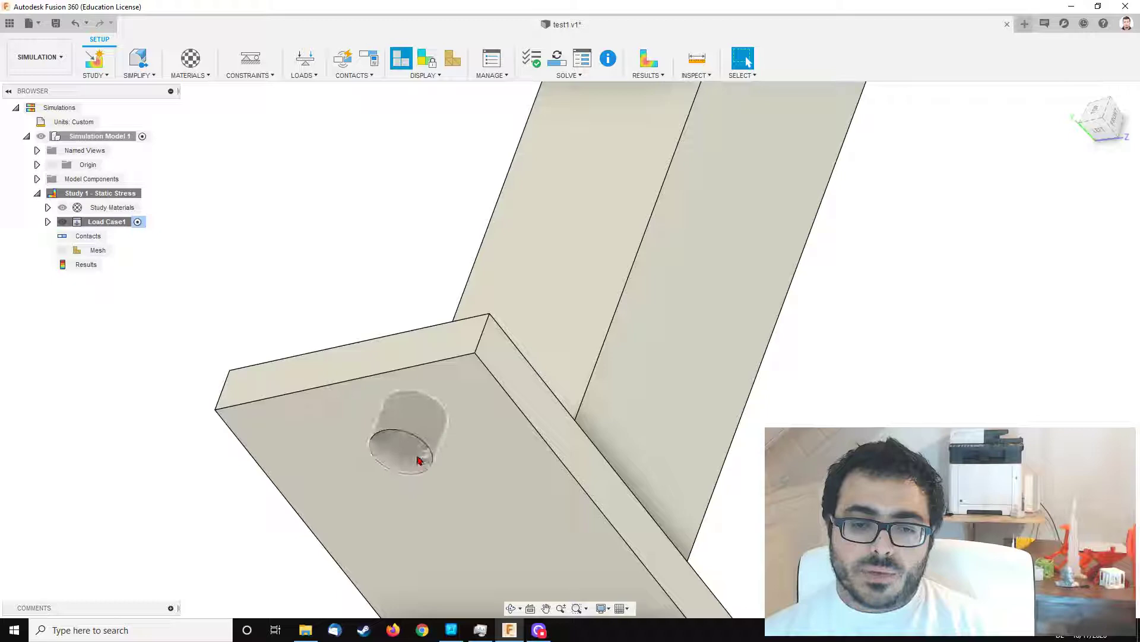
pyautogui.scroll(-3, 429, 410)
pyautogui.keyDown('shift'); pyautogui.moveTo(430, 408); pyautogui.dragTo(461, 296, button='middle'); pyautogui.keyUp('shift')
pyautogui.scroll(-3, 687, 372)
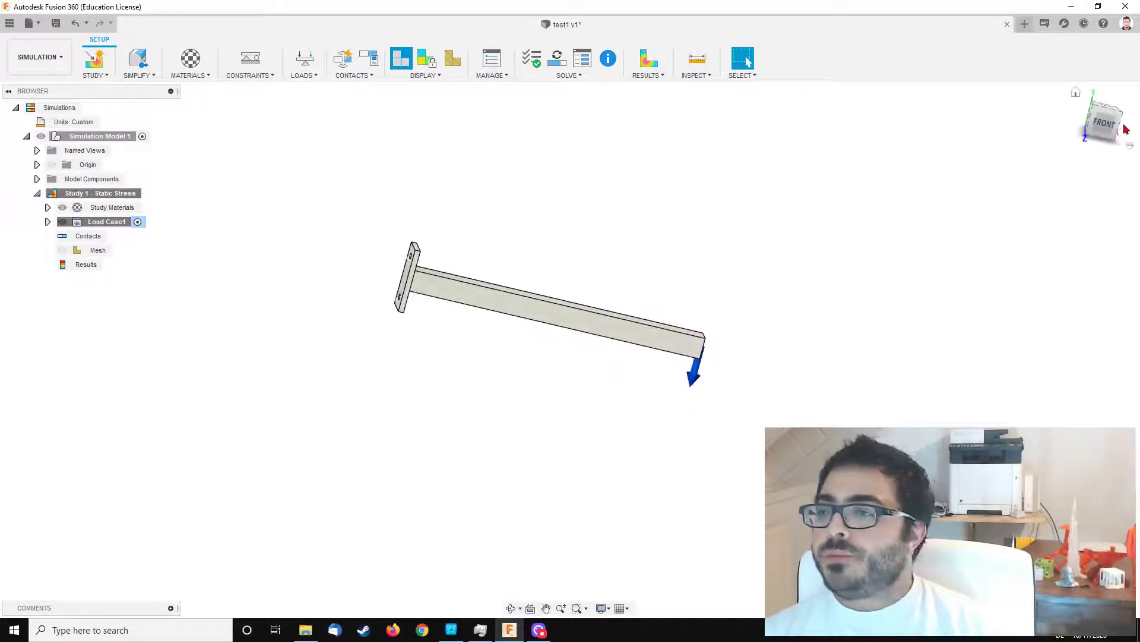
pyautogui.click(1101, 123)
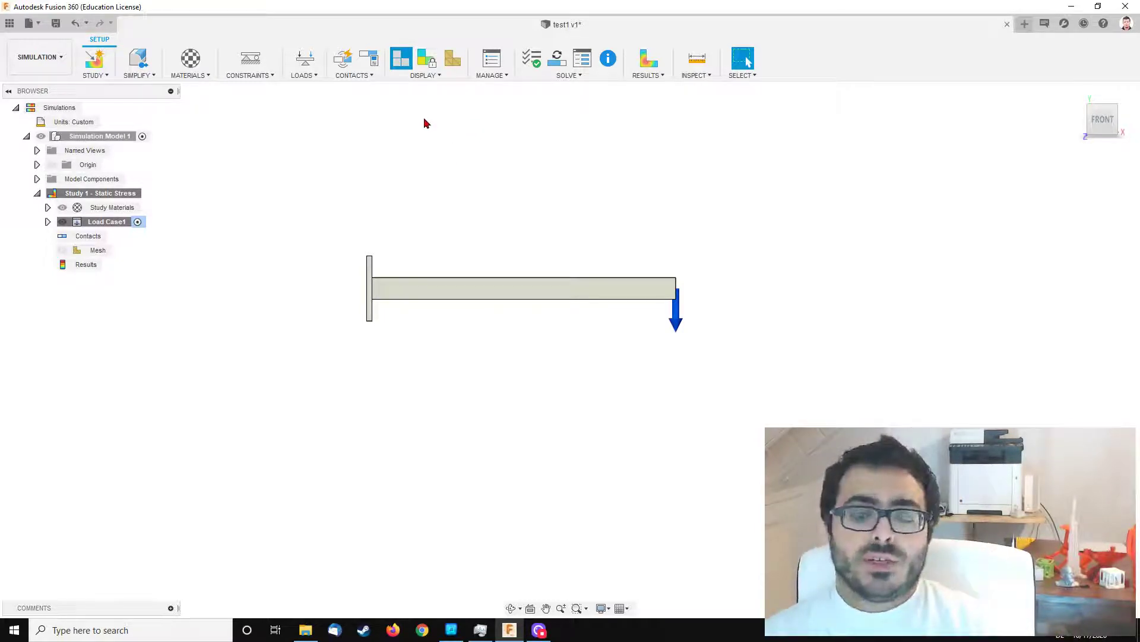
pyautogui.scroll(1, 426, 123)
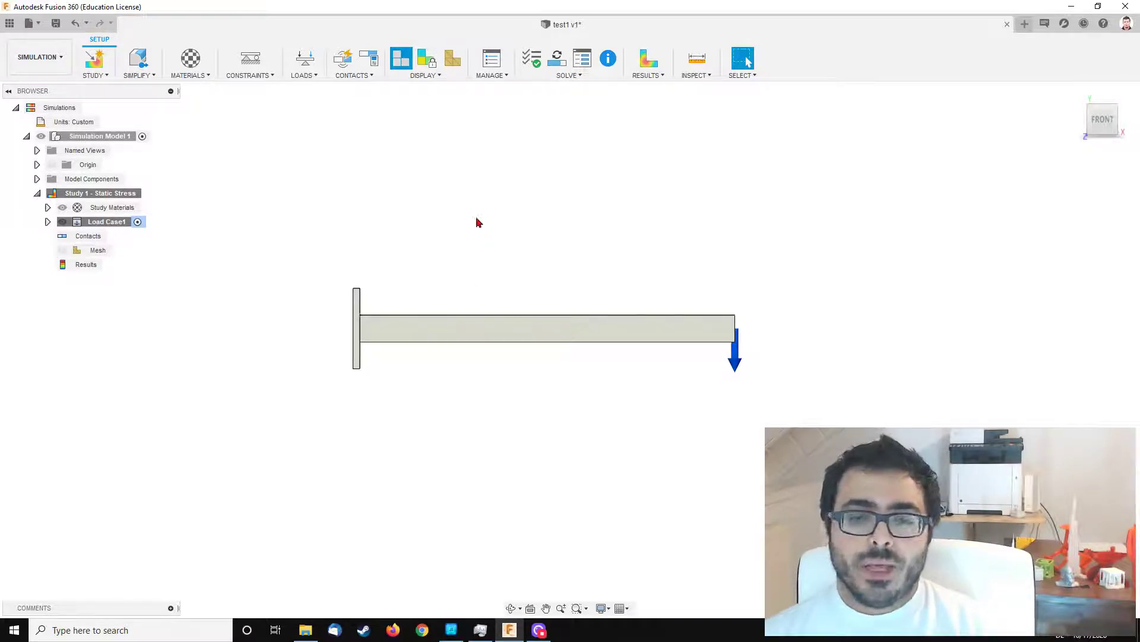
pyautogui.keyDown('shift'); pyautogui.moveTo(458, 222); pyautogui.dragTo(462, 277, button='middle'); pyautogui.keyUp('shift')
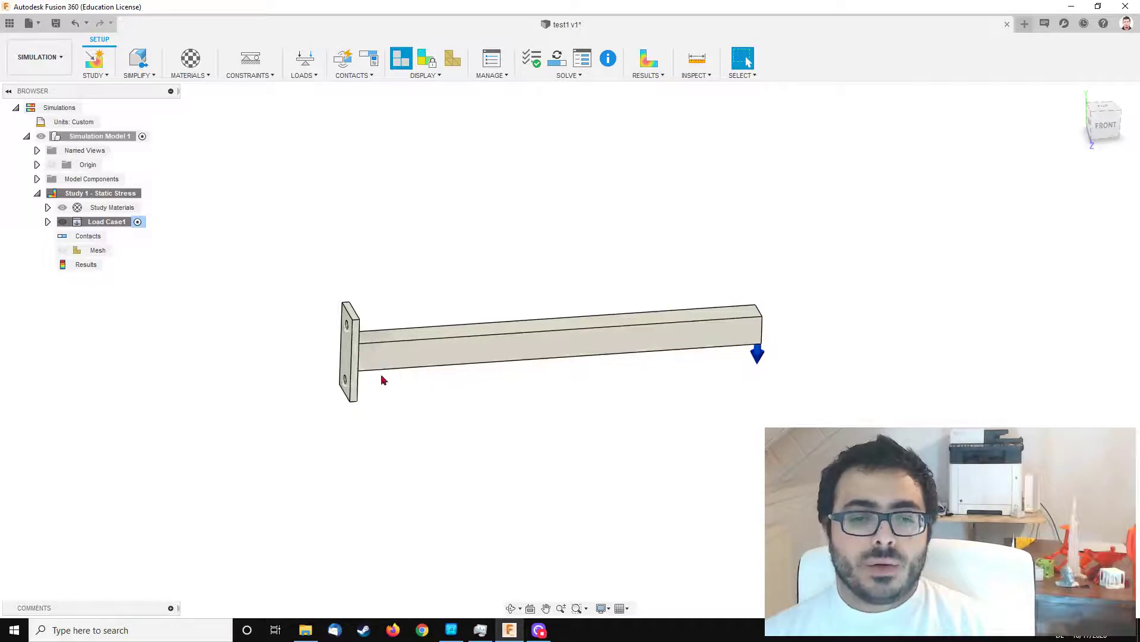
# Switch to the Design workspace and start a Shell on the whole beam body
pyautogui.click(39, 57)
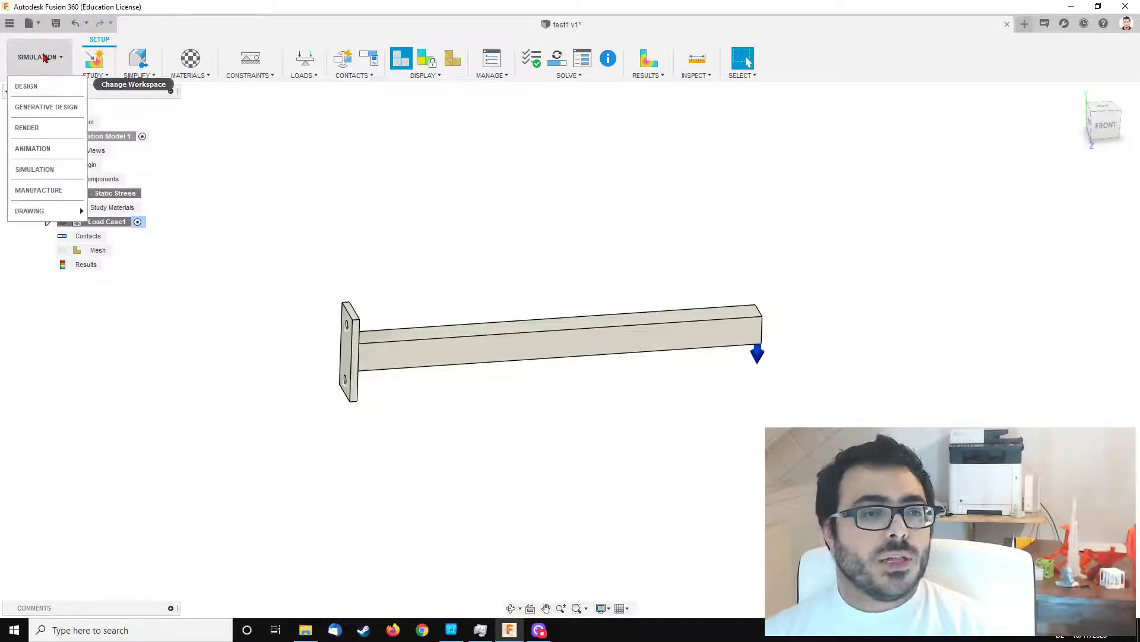
pyautogui.click(26, 87)
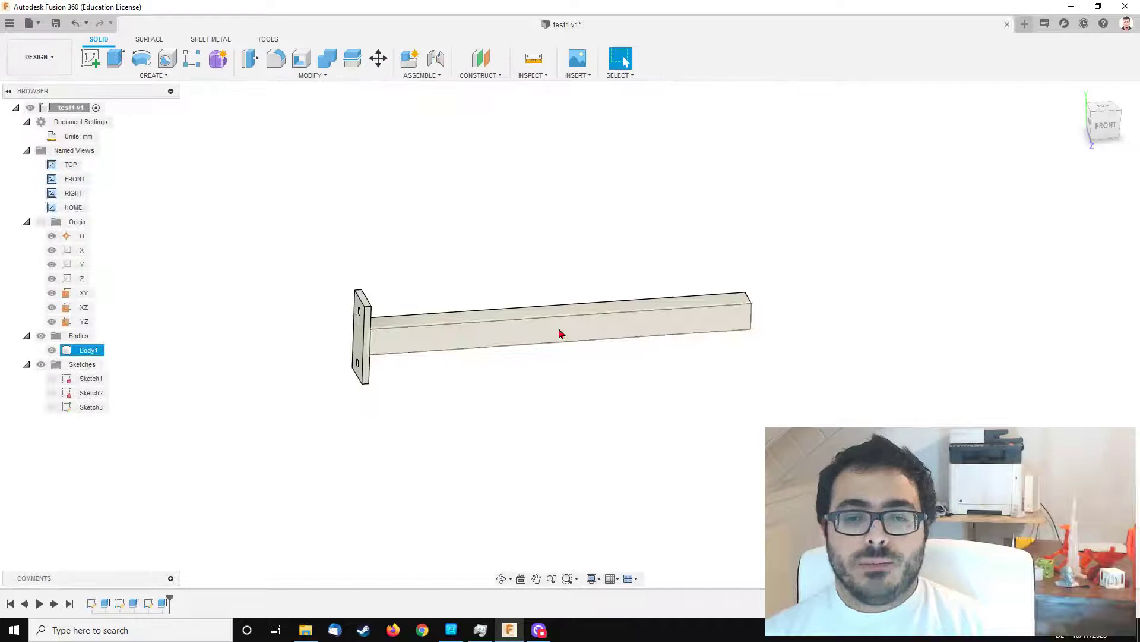
pyautogui.click(306, 64)
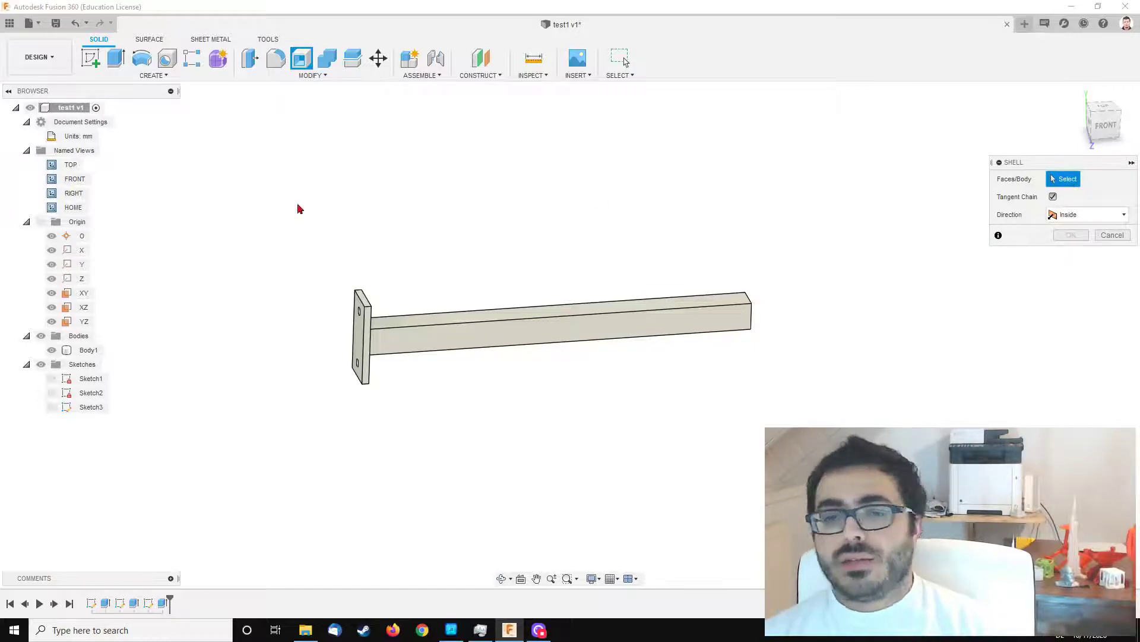
pyautogui.moveTo(255, 168); pyautogui.dragTo(772, 415)
# Set the shell's inside thickness to 1.6 mm and apply it
pyautogui.click(1082, 213)
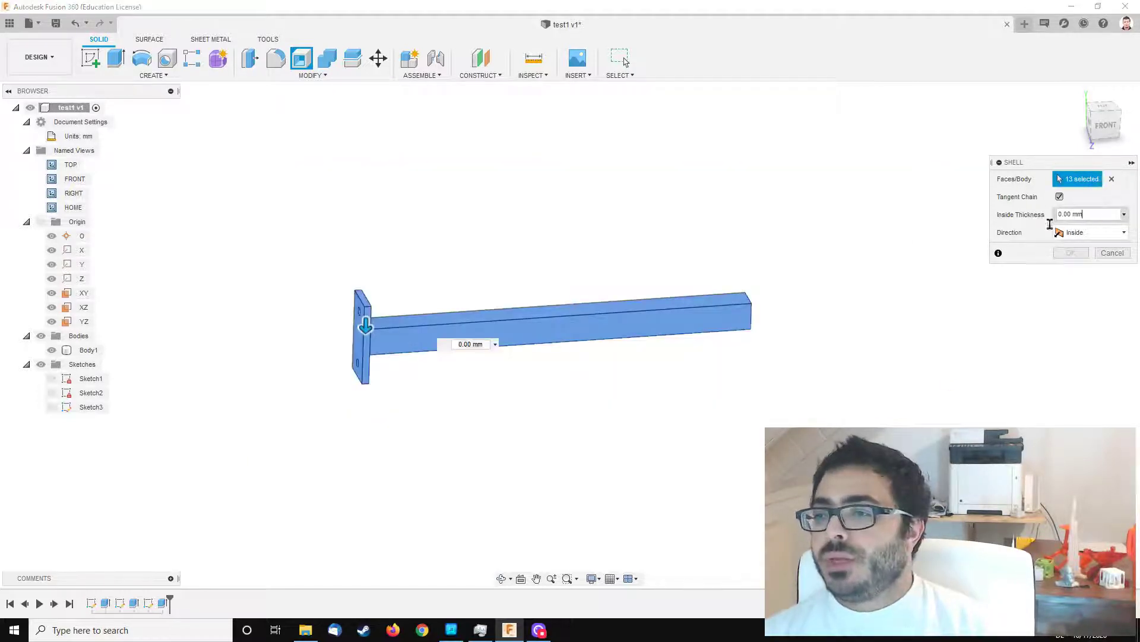
pyautogui.moveTo(1098, 213); pyautogui.dragTo(1000, 215)
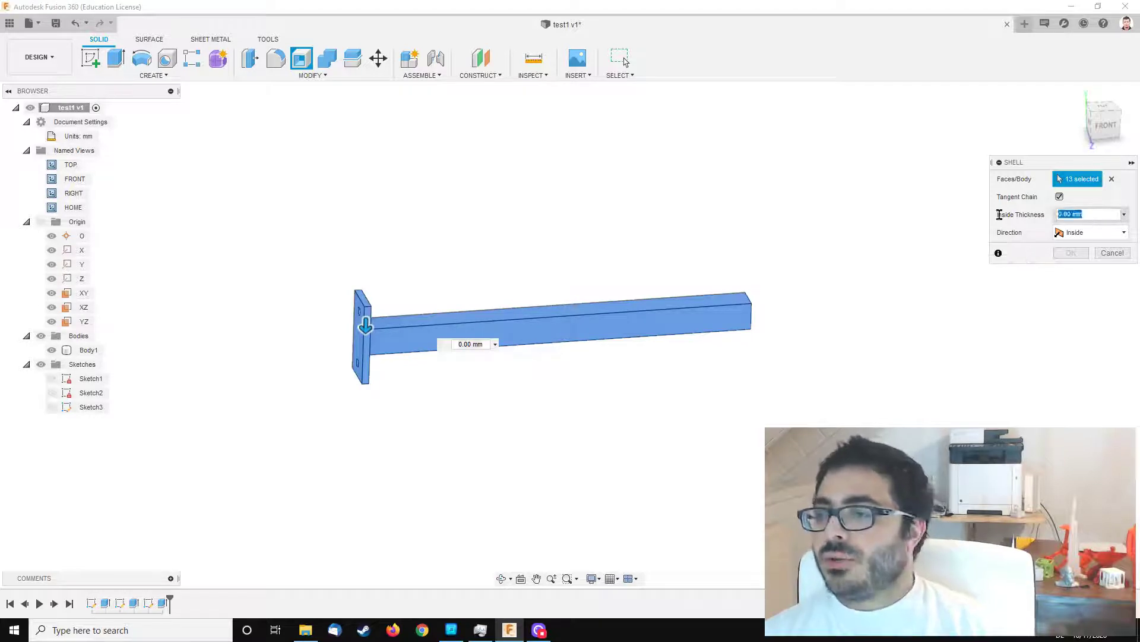
pyautogui.write('1.6')
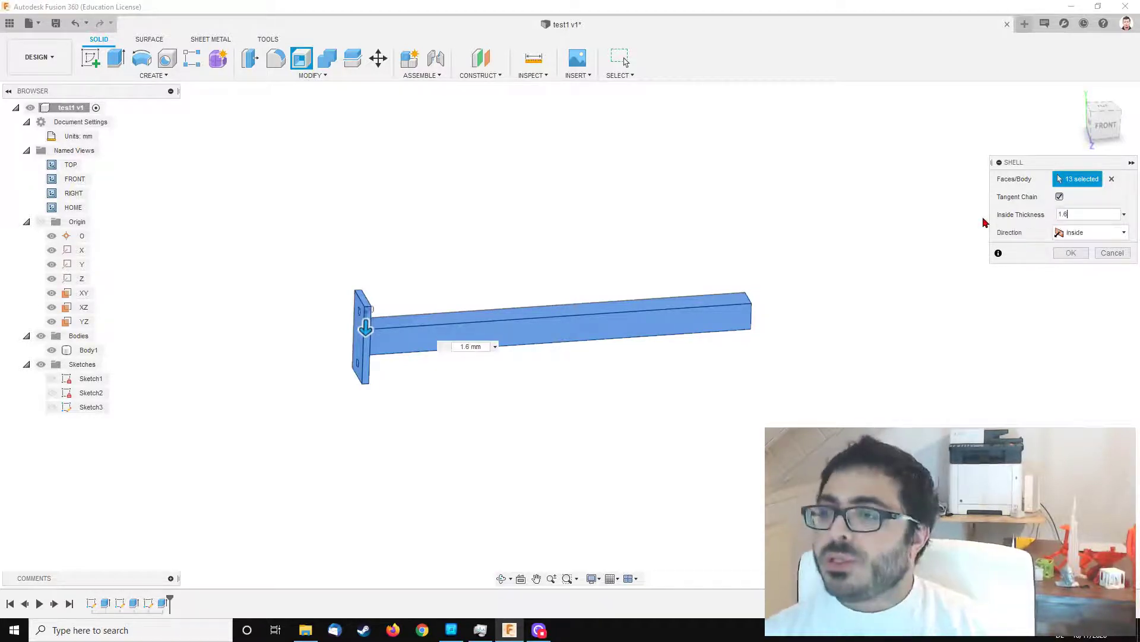
pyautogui.click(1069, 253)
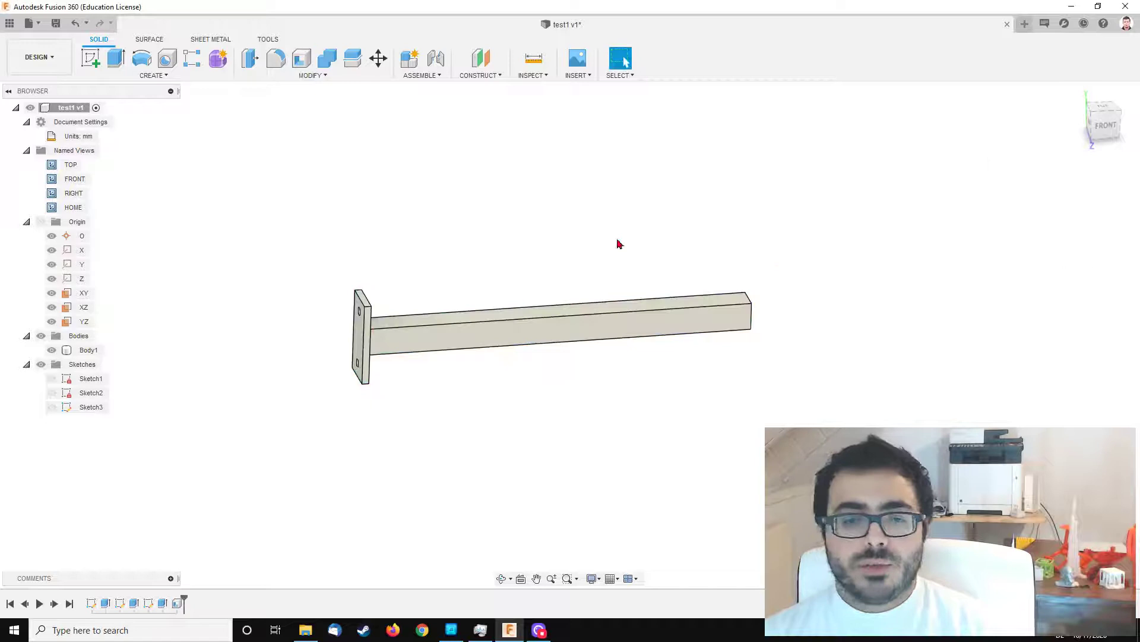
pyautogui.scroll(2, 455, 256)
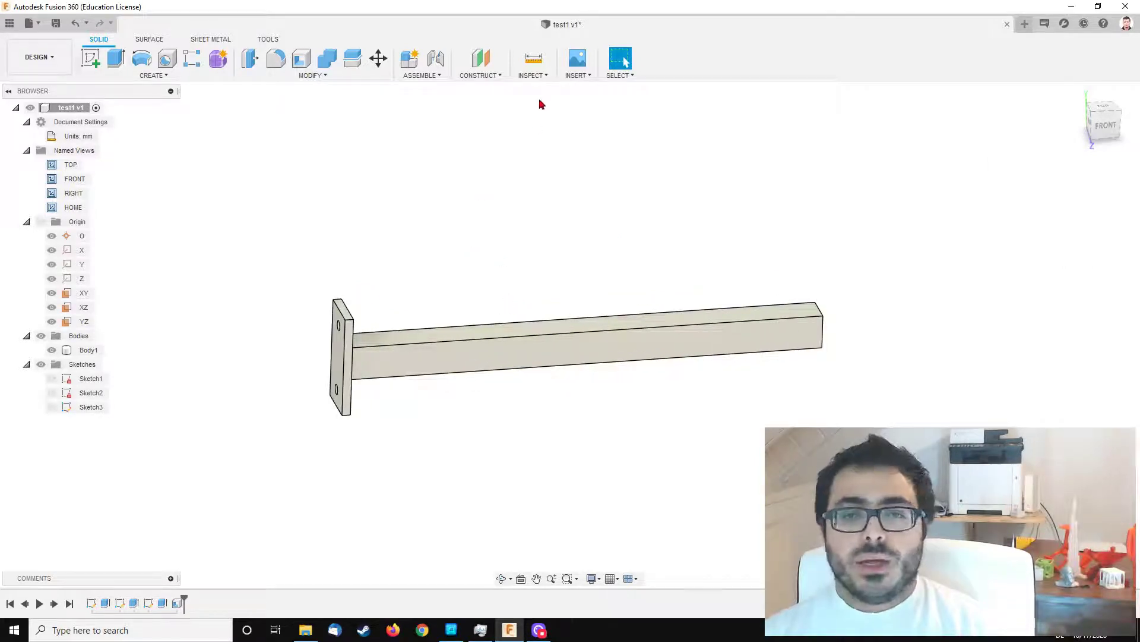
pyautogui.click(539, 77)
# Preview a section on the mounting plate face moved 80 mm into the tube, then cancel it
pyautogui.click(534, 193)
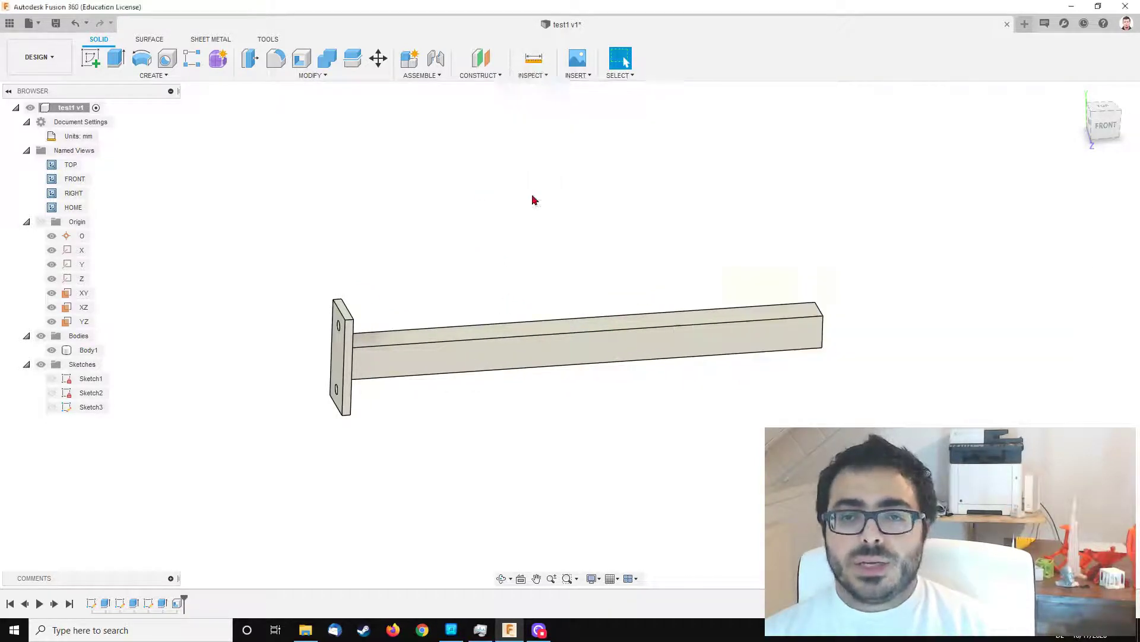
pyautogui.click(365, 324)
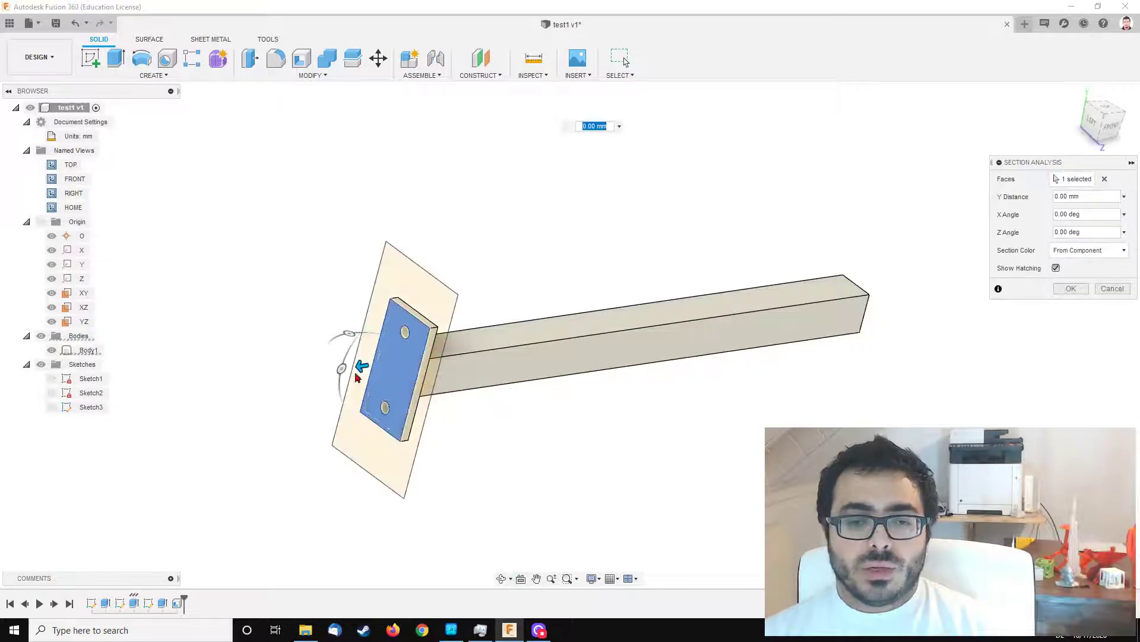
pyautogui.moveTo(362, 366); pyautogui.dragTo(527, 359)
pyautogui.scroll(5, 527, 359)
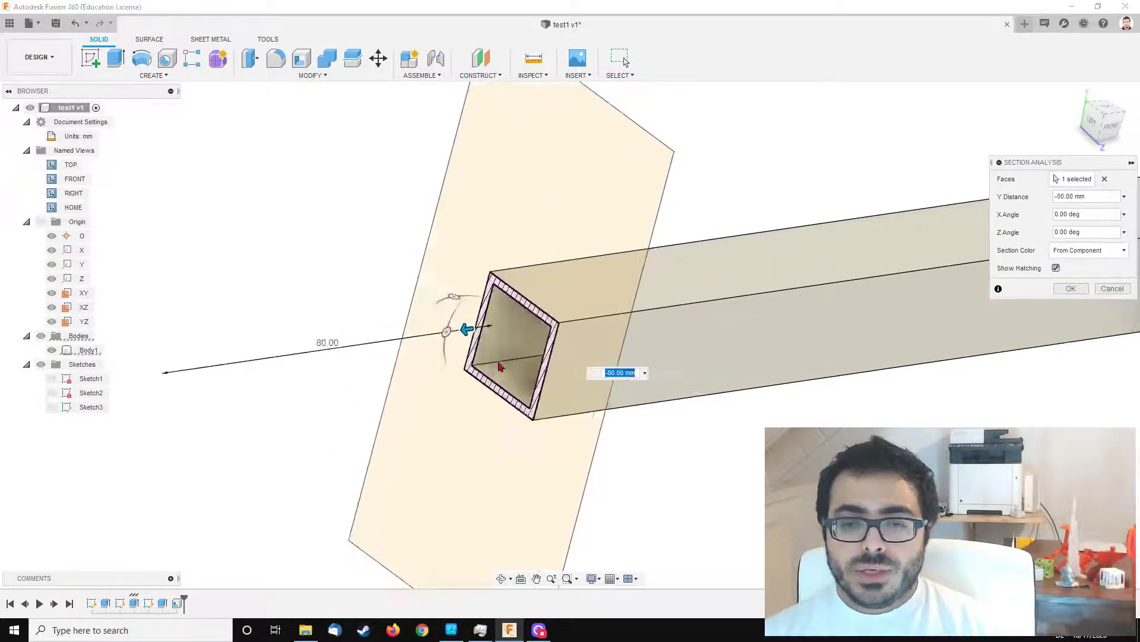
pyautogui.click(1113, 288)
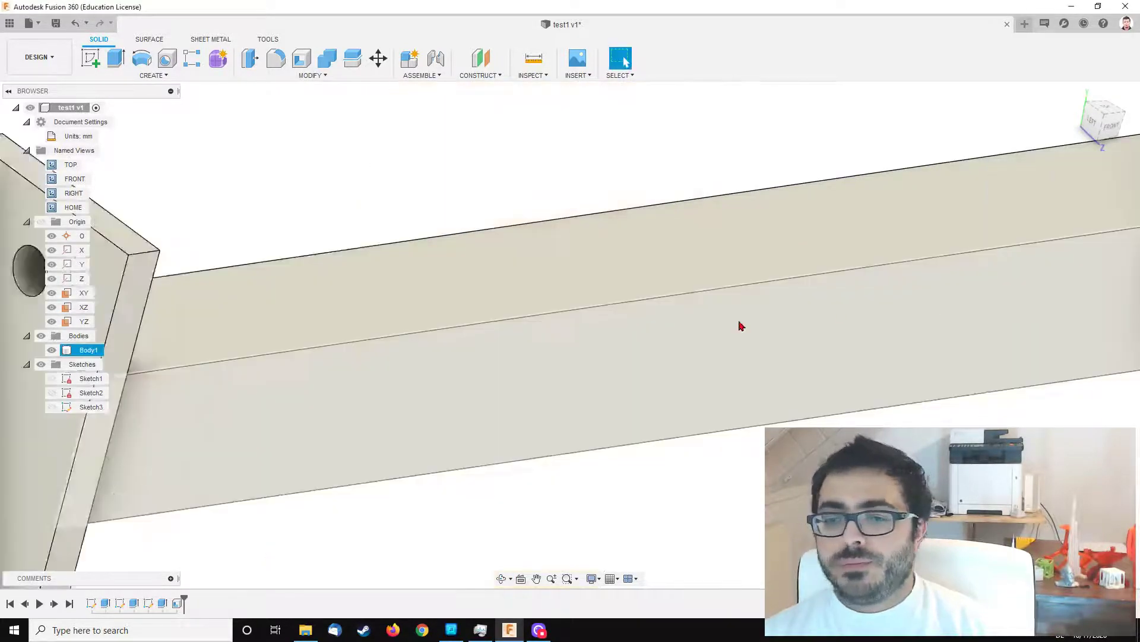
# Switch back to the Simulation workspace
pyautogui.click(39, 57)
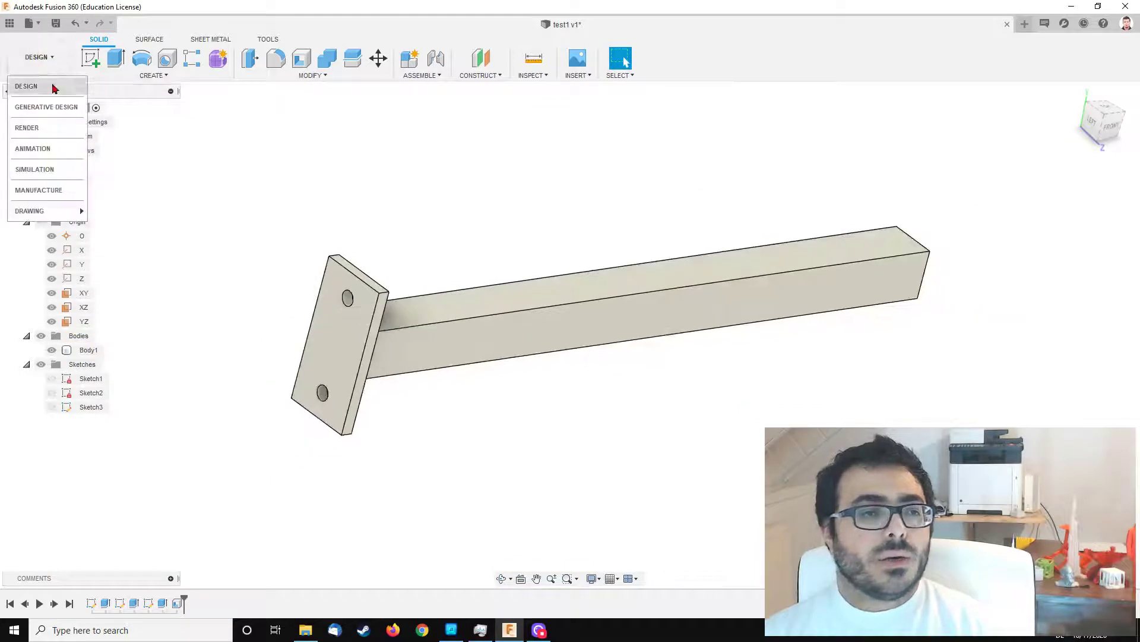
pyautogui.click(42, 174)
pyautogui.keyDown('shift'); pyautogui.moveTo(527, 313); pyautogui.dragTo(775, 91, button='middle'); pyautogui.keyUp('shift')
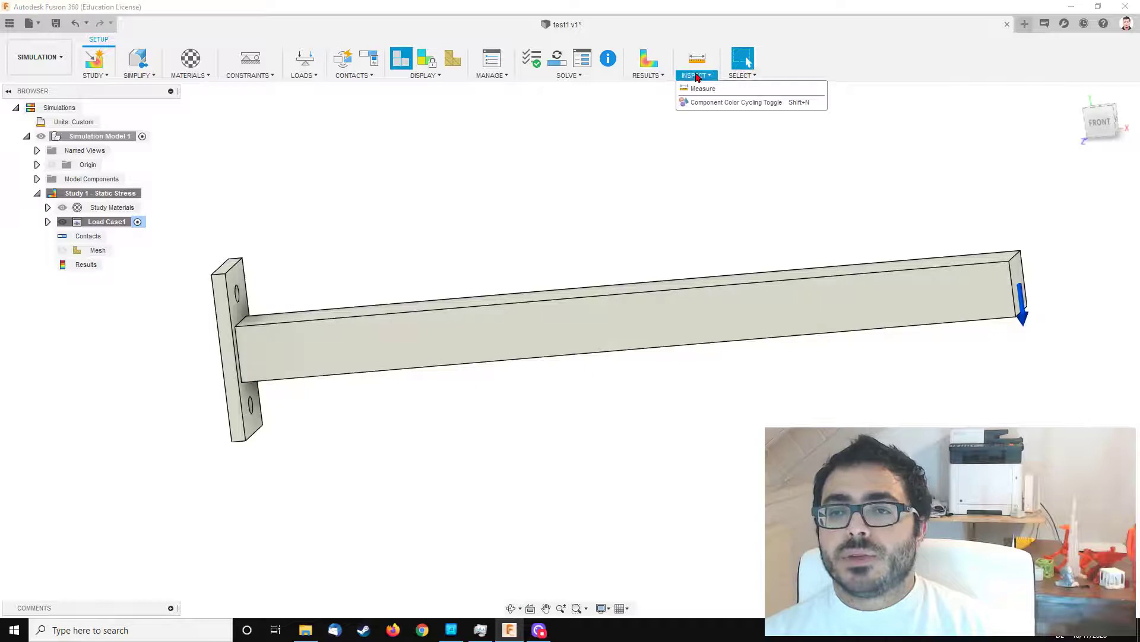
# Compute the mesh for the hollow beam, display it, and orbit to inspect it
pyautogui.keyDown('shift'); pyautogui.moveTo(531, 210); pyautogui.dragTo(256, 318, button='middle'); pyautogui.keyUp('shift')
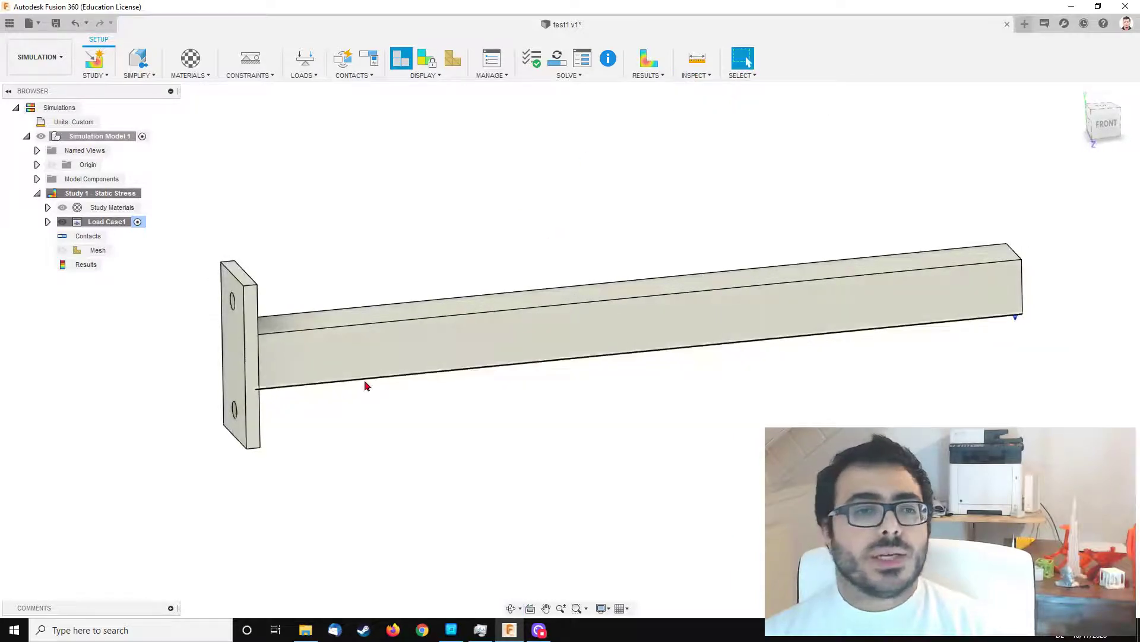
pyautogui.click(454, 62)
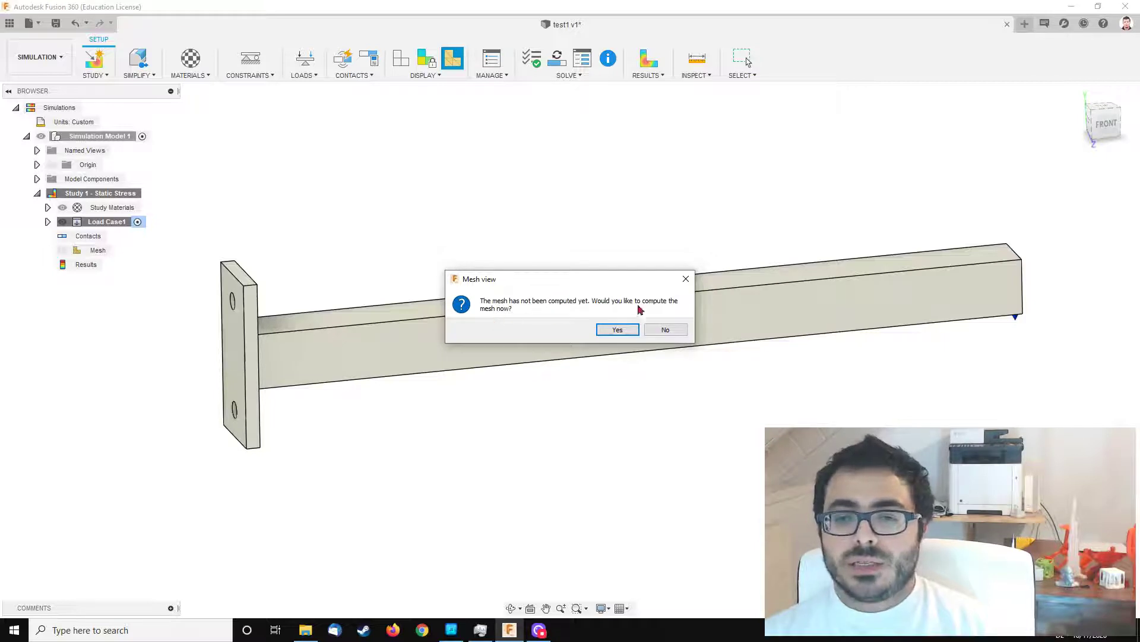
pyautogui.click(615, 331)
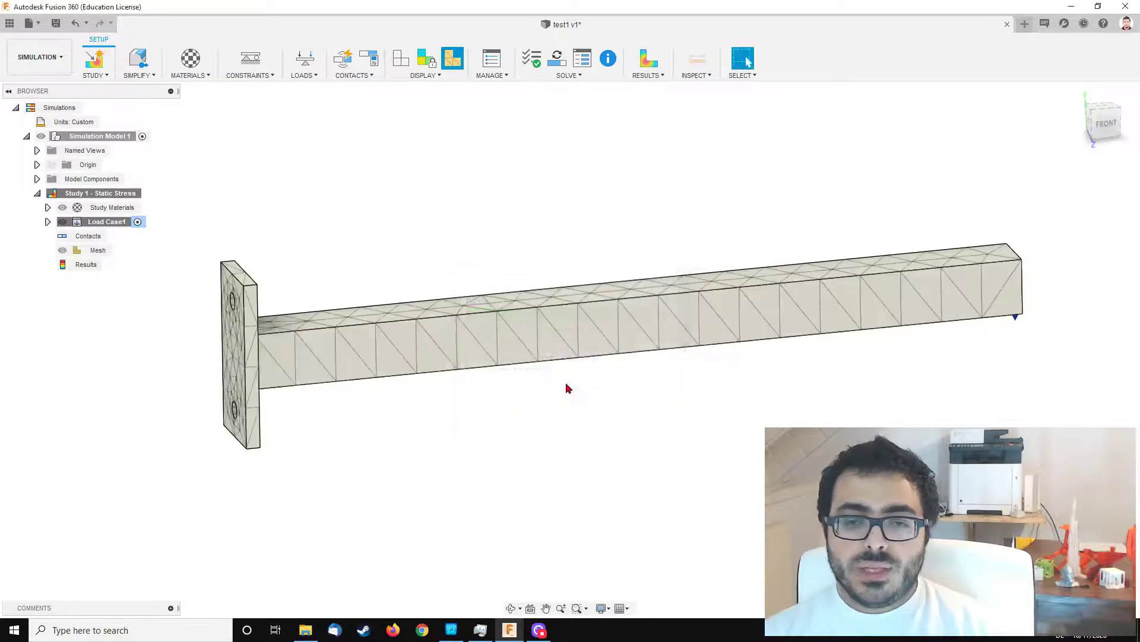
pyautogui.keyDown('shift'); pyautogui.moveTo(493, 336); pyautogui.dragTo(598, 382, button='middle'); pyautogui.keyUp('shift')
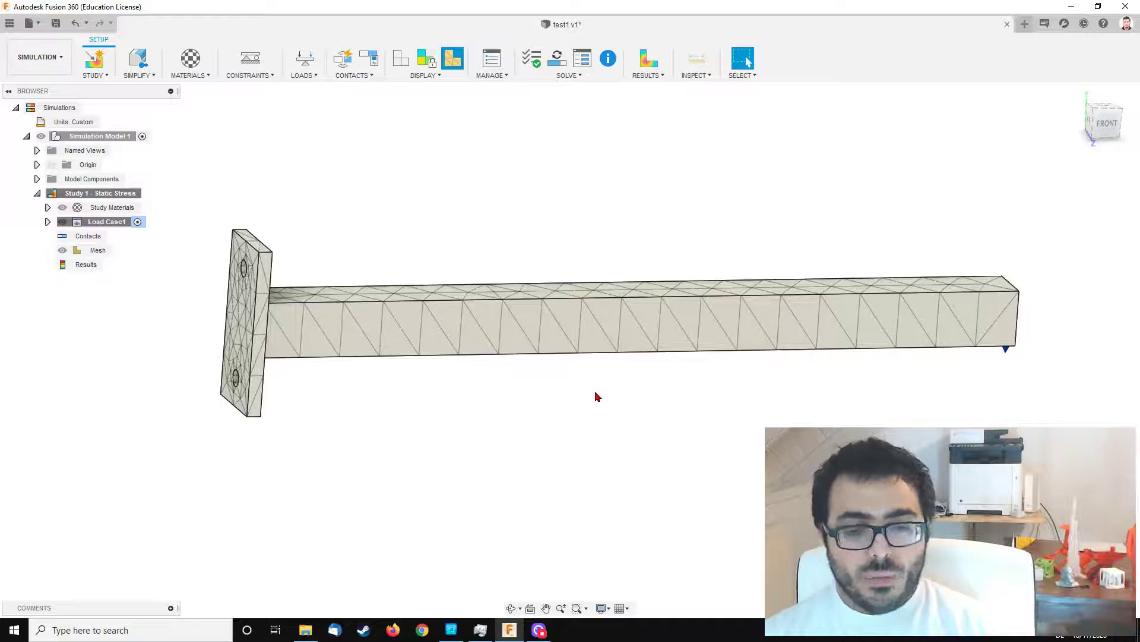
pyautogui.keyDown('shift'); pyautogui.moveTo(629, 396); pyautogui.dragTo(501, 392, button='middle'); pyautogui.keyUp('shift')
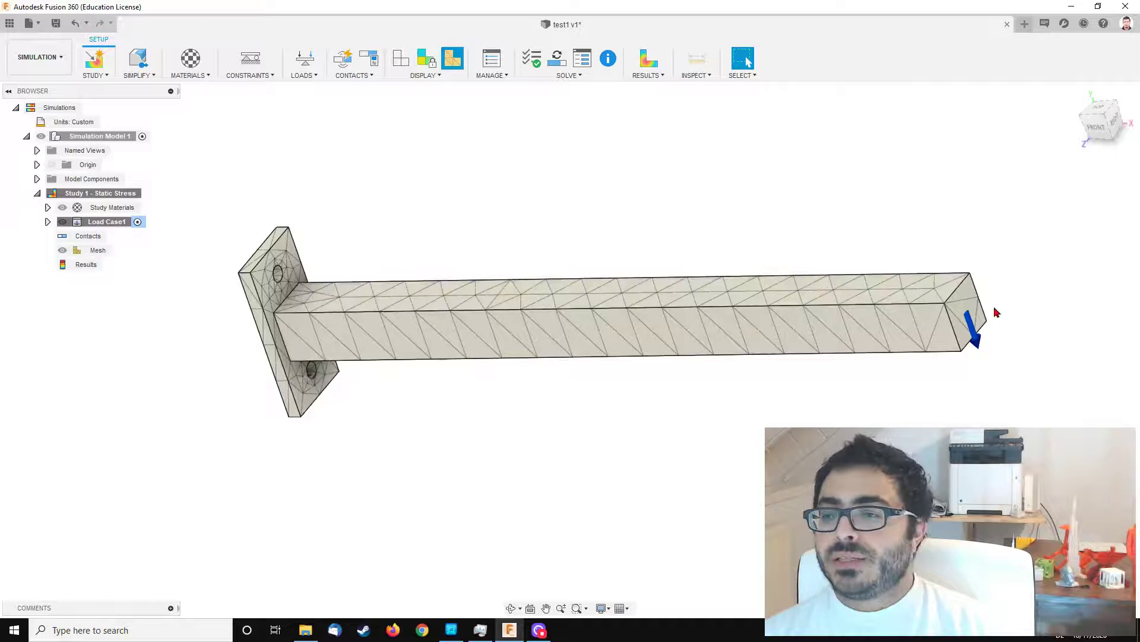
# Solve Study 1 locally to compute the results and close the job status
pyautogui.click(646, 88)
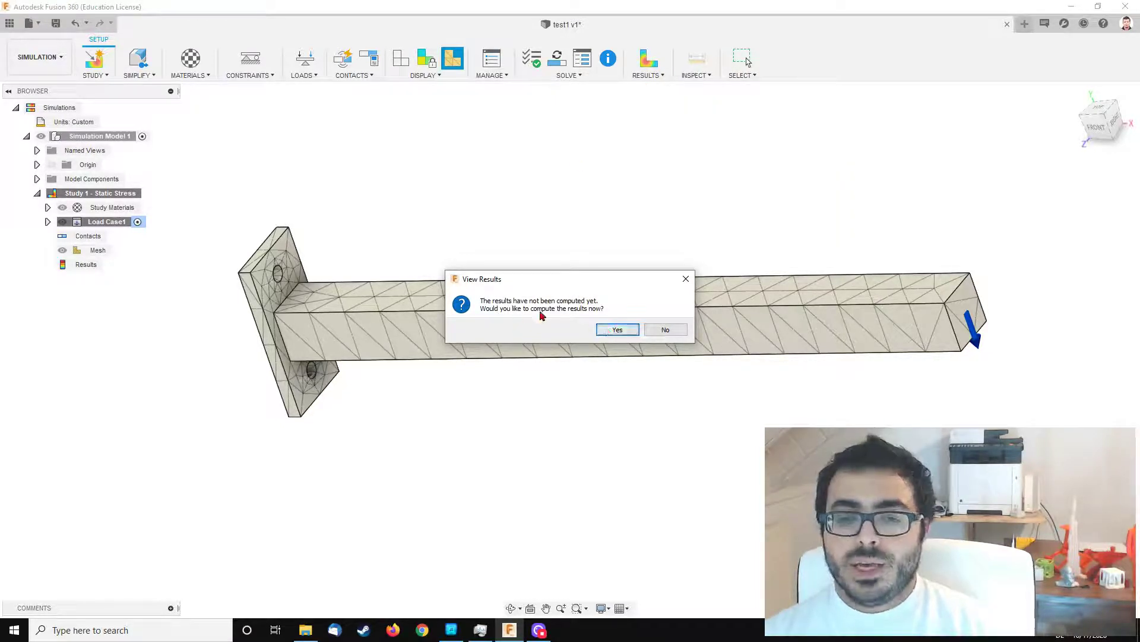
pyautogui.click(618, 331)
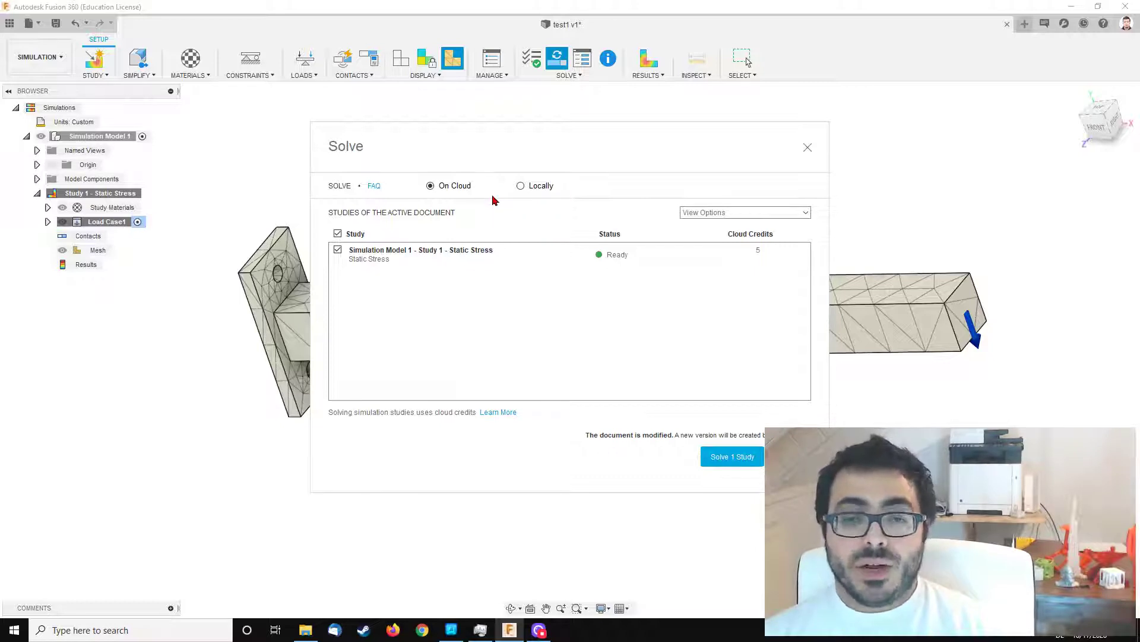
pyautogui.click(520, 186)
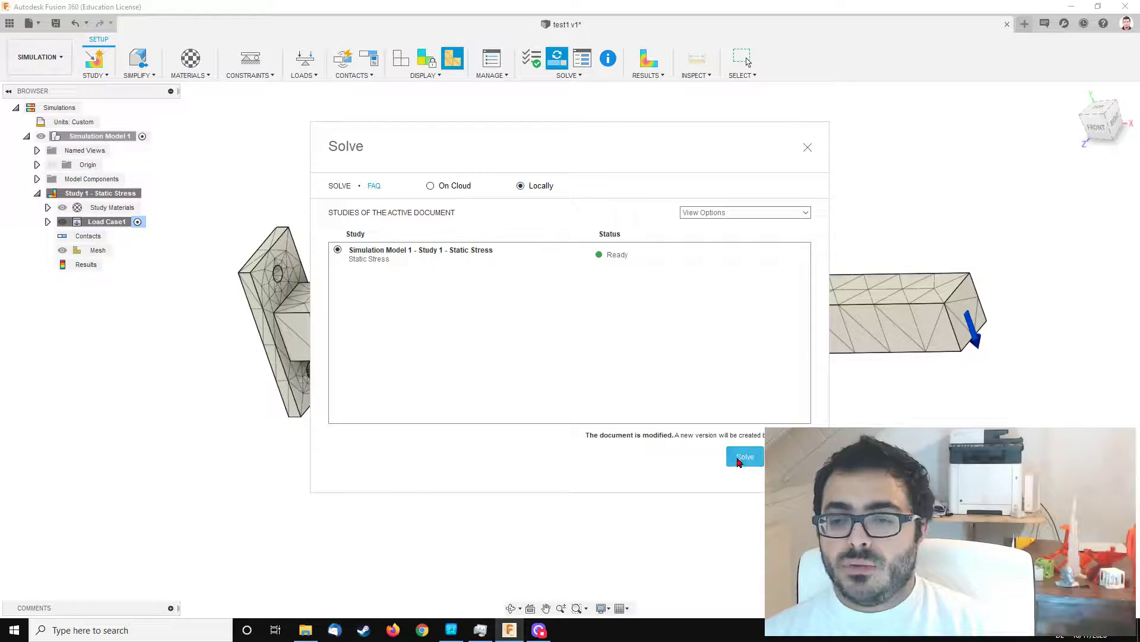
pyautogui.click(744, 457)
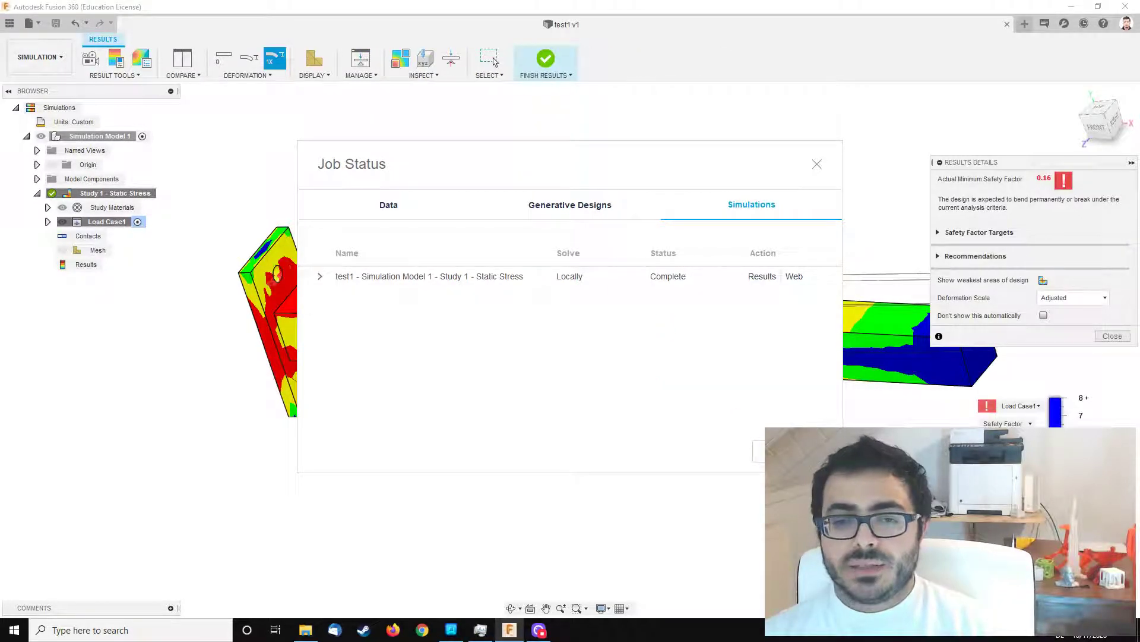
pyautogui.click(817, 164)
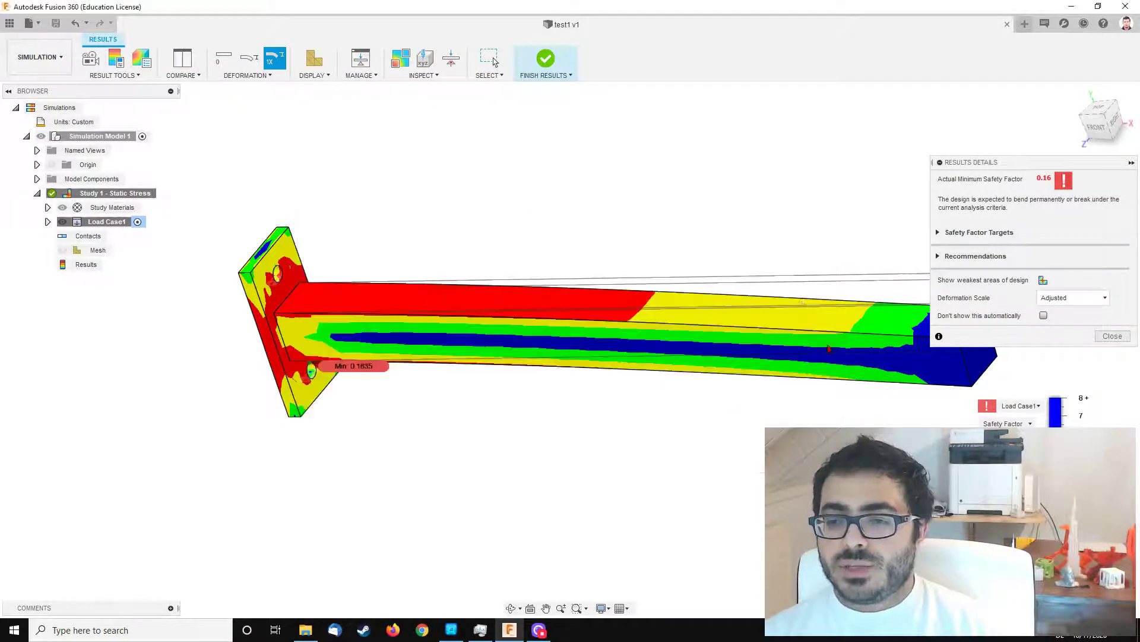
# Show the solved beam from the front with Load Case1 at Actual deformation scale
pyautogui.click(1096, 127)
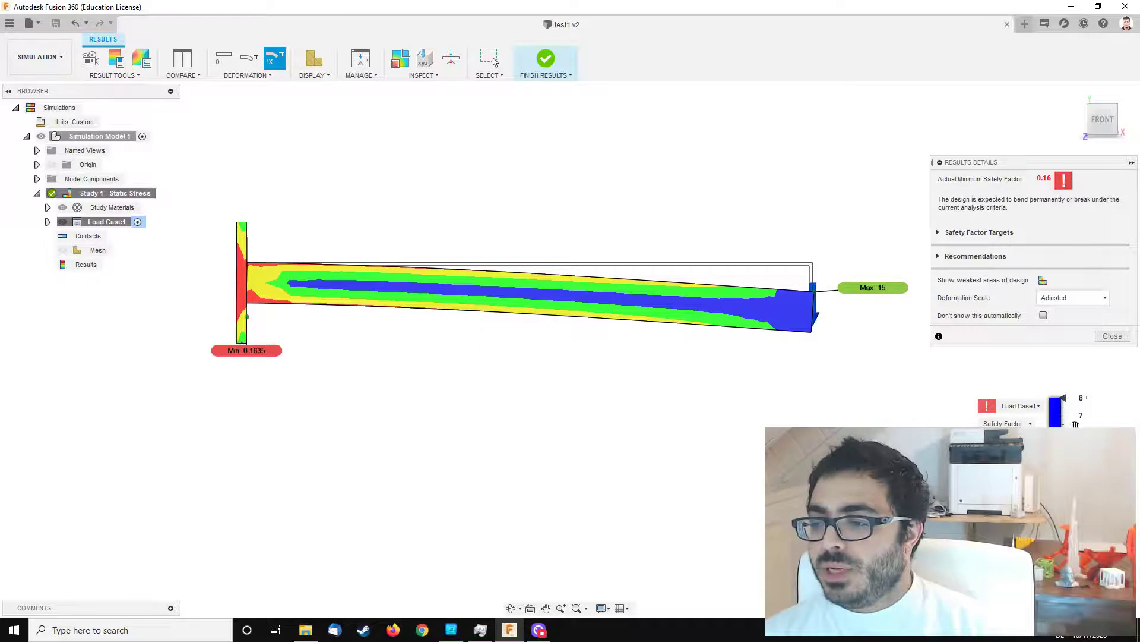
pyautogui.click(1021, 407)
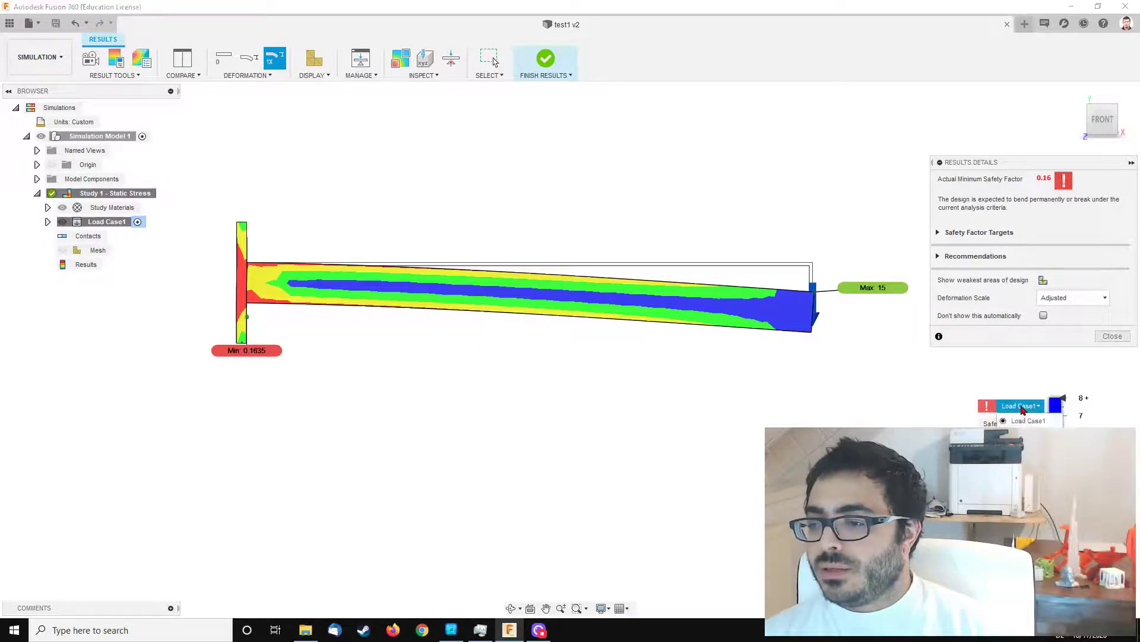
pyautogui.click(1028, 421)
pyautogui.click(1069, 300)
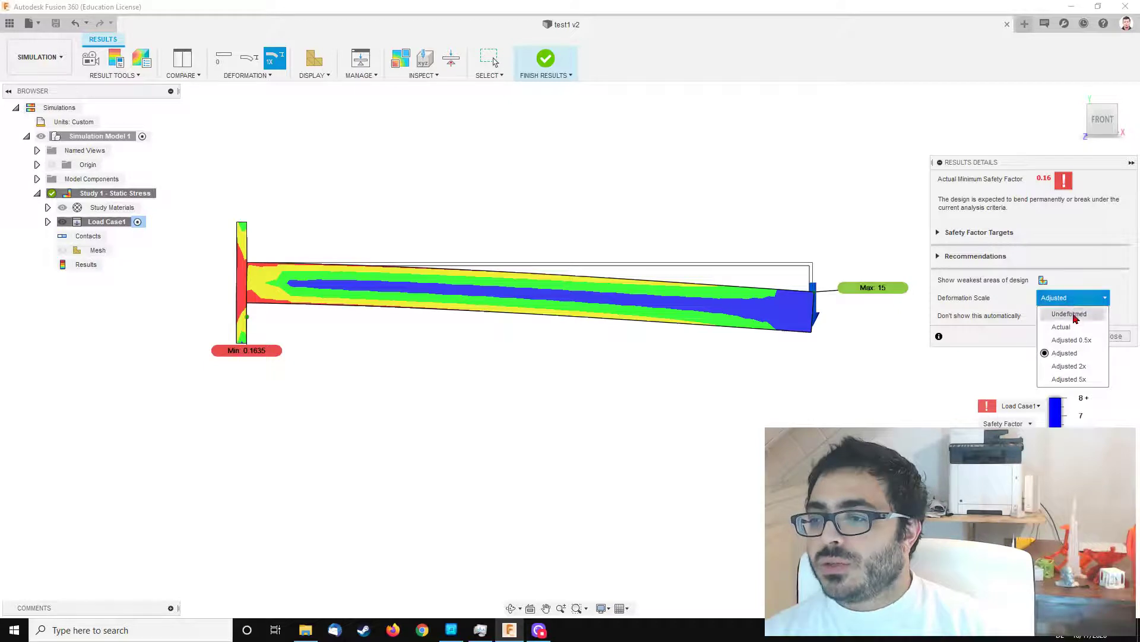
pyautogui.click(1074, 315)
pyautogui.click(1056, 301)
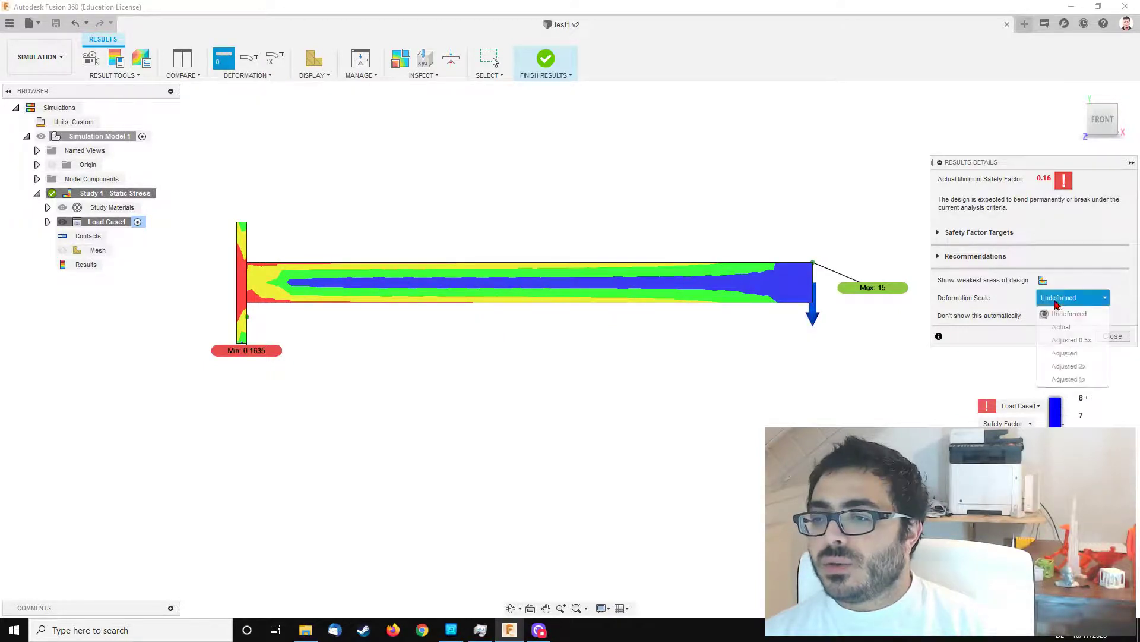
pyautogui.click(1065, 327)
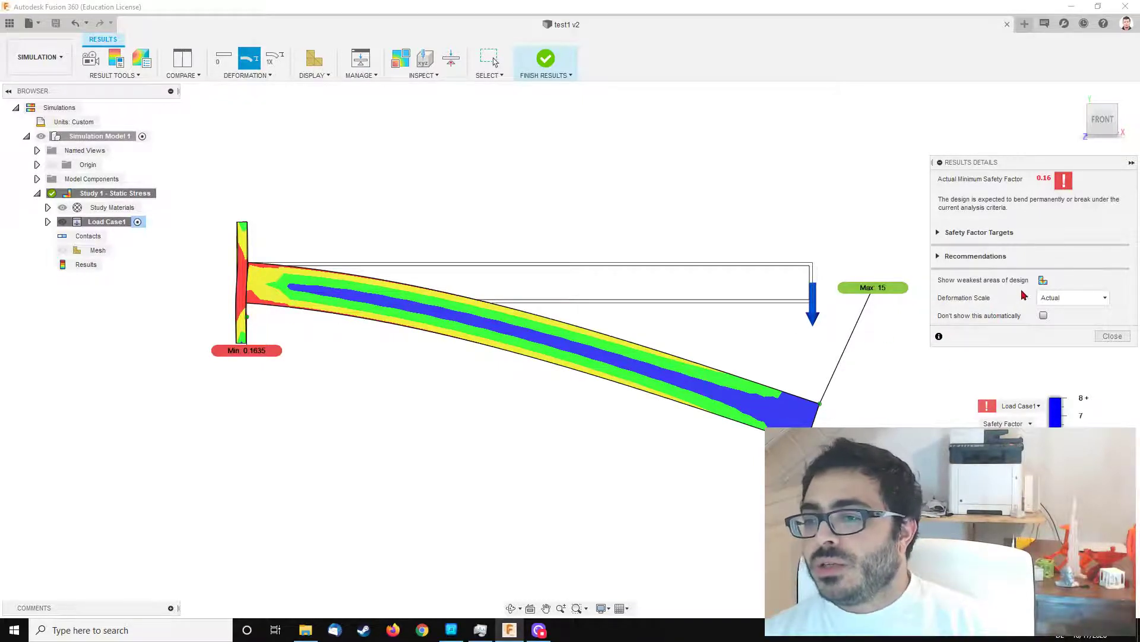
# Switch the plot from safety factor to stress and move the summary panel aside
pyautogui.click(940, 236)
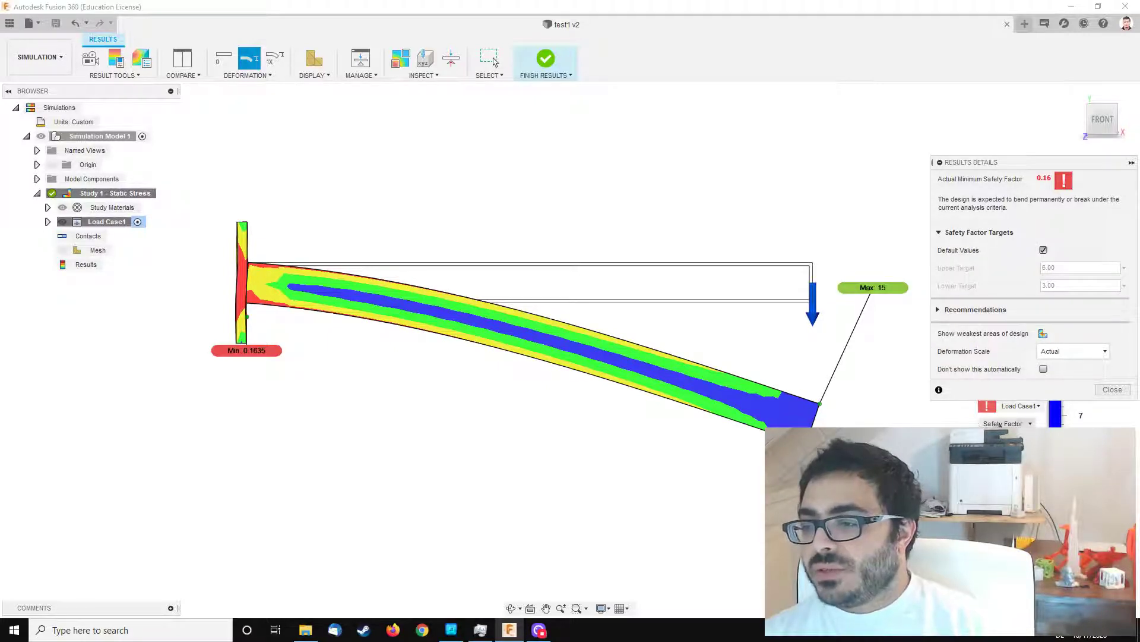
pyautogui.click(1003, 423)
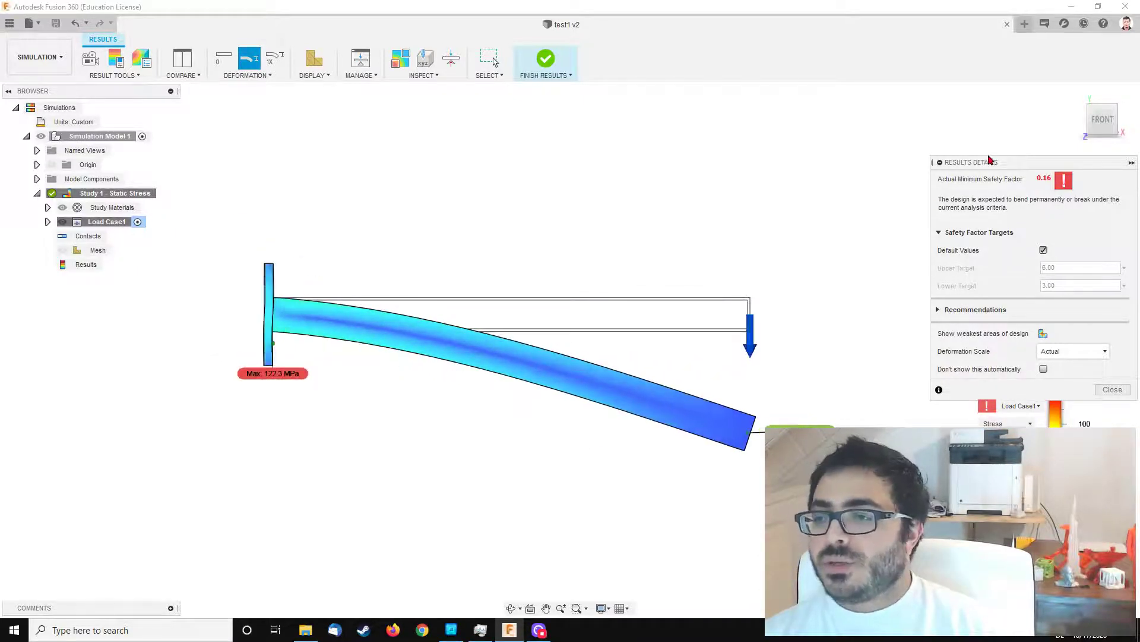
pyautogui.moveTo(989, 160); pyautogui.dragTo(891, 50)
pyautogui.scroll(3, 394, 313)
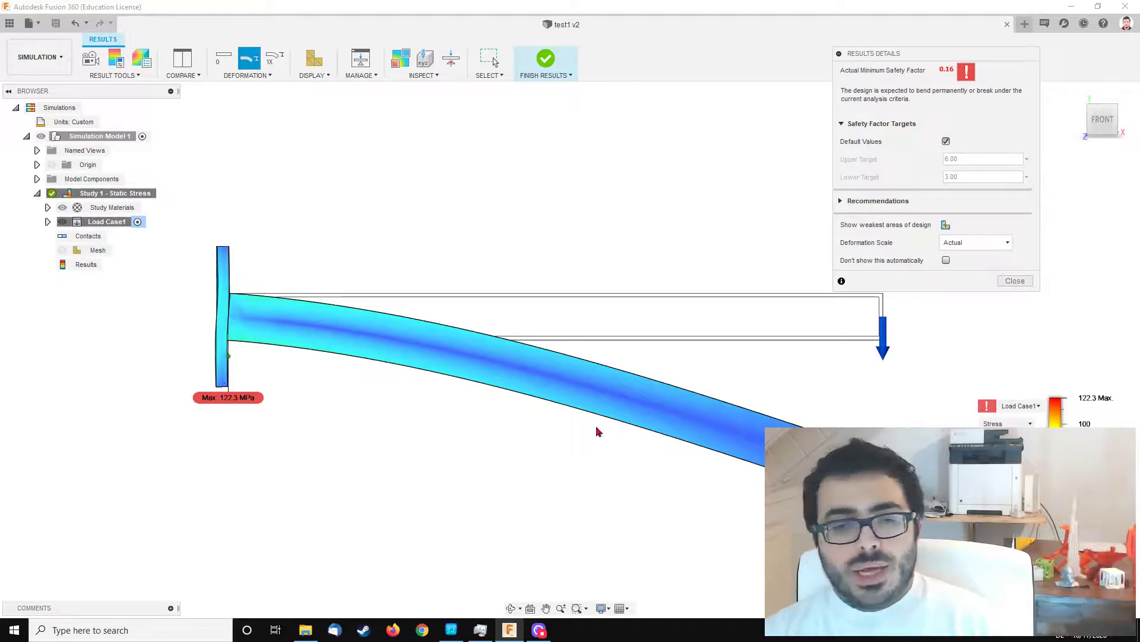
# Zoom and orbit around the beam-plate joint to inspect the 122.3 MPa stress peak
pyautogui.keyDown('shift'); pyautogui.moveTo(598, 431); pyautogui.dragTo(569, 487, button='middle'); pyautogui.keyUp('shift')
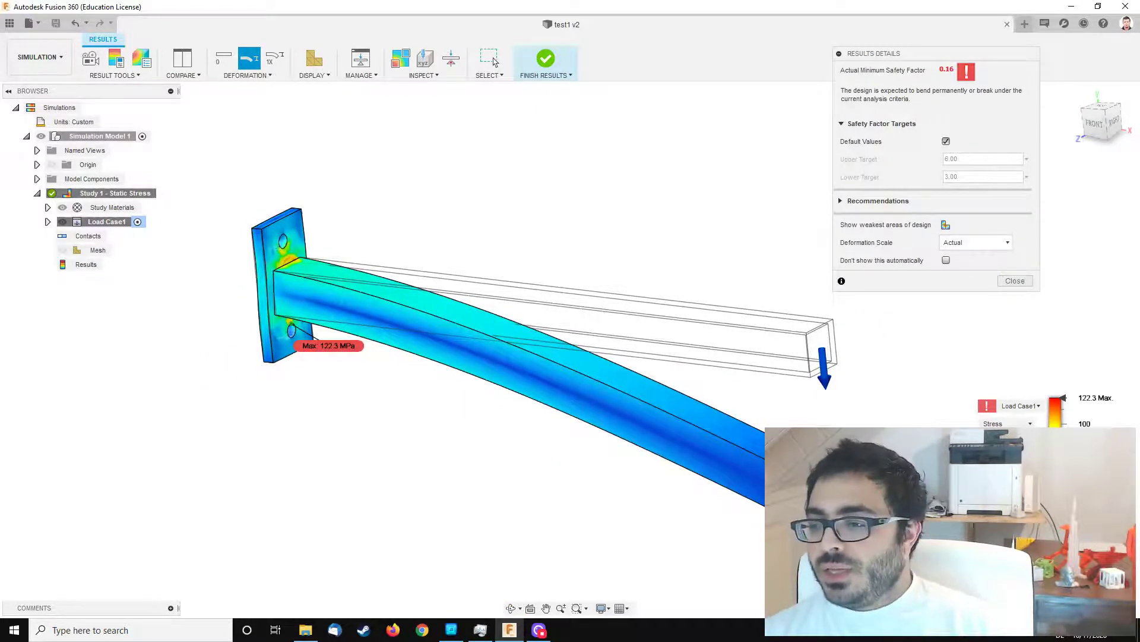
pyautogui.scroll(5, 282, 312)
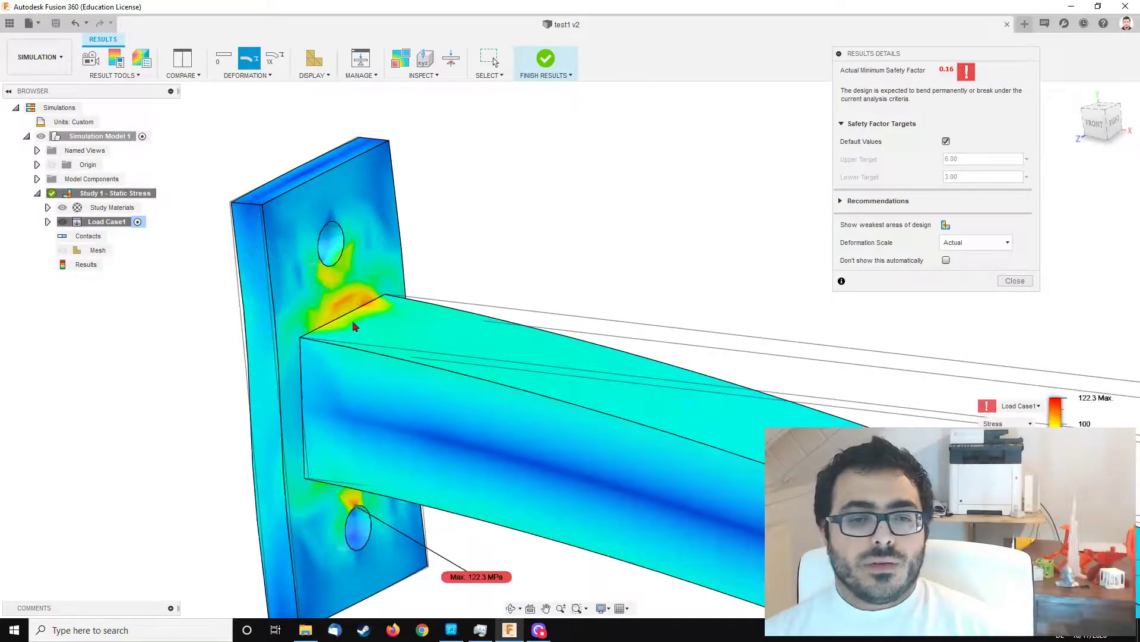
pyautogui.scroll(-3, 396, 346)
pyautogui.scroll(-3, 555, 446)
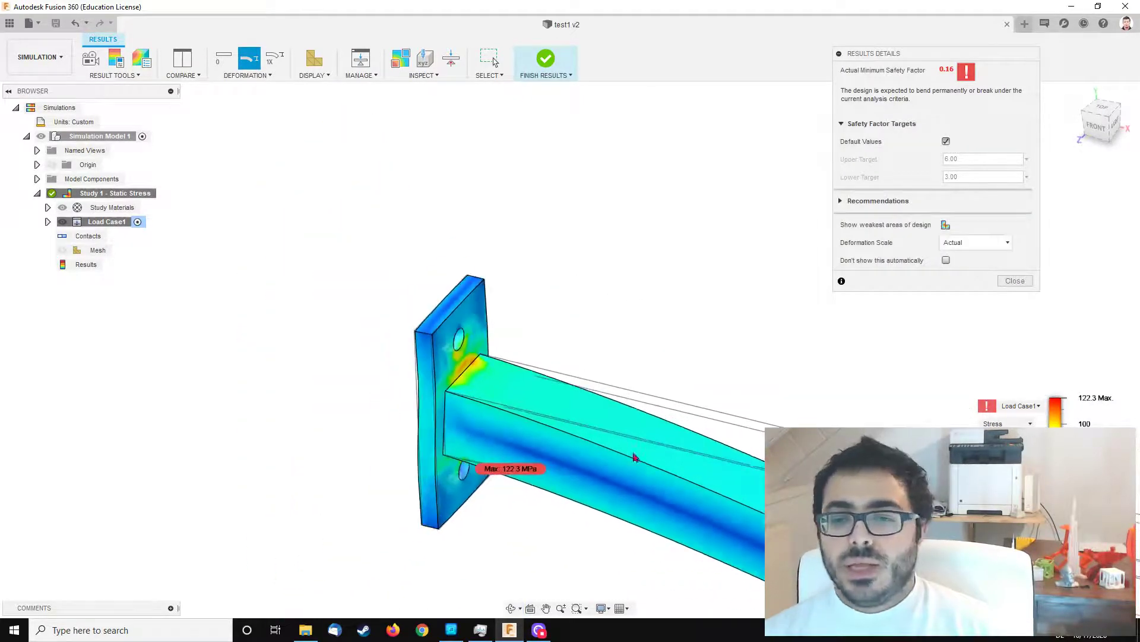
pyautogui.keyDown('shift'); pyautogui.moveTo(646, 448); pyautogui.dragTo(547, 466, button='middle'); pyautogui.keyUp('shift')
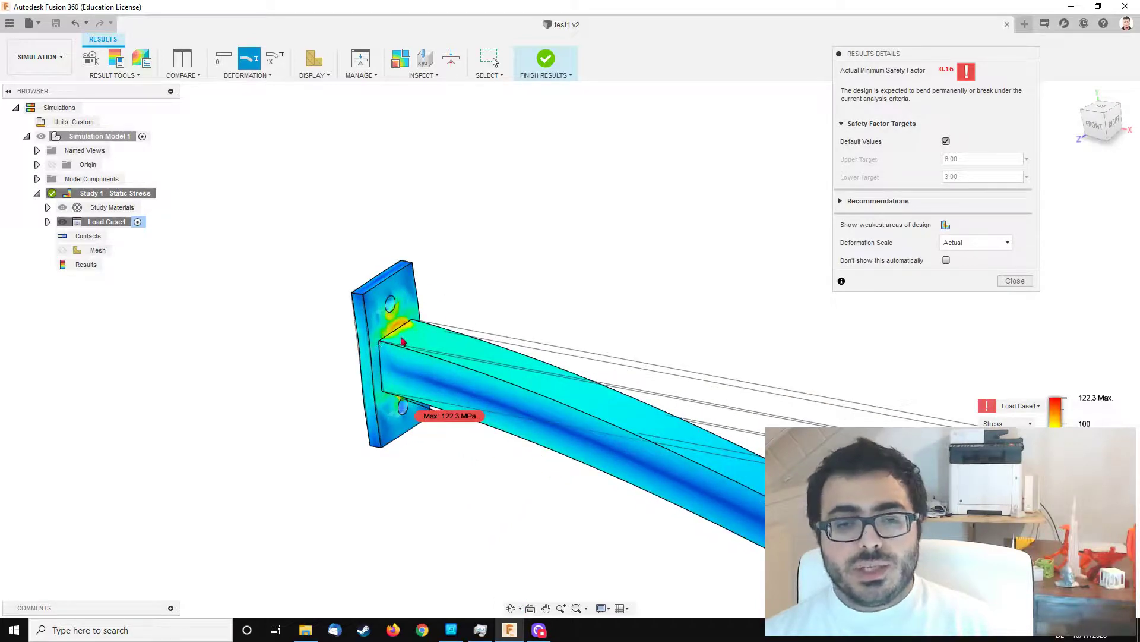
pyautogui.scroll(2, 401, 341)
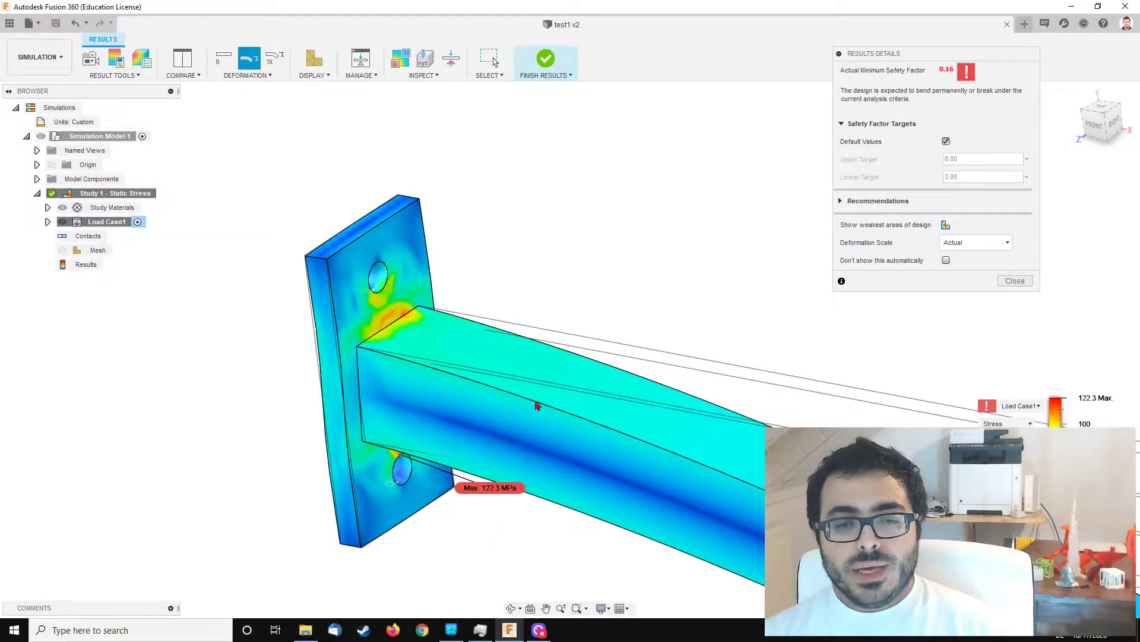
pyautogui.keyDown('shift'); pyautogui.moveTo(513, 424); pyautogui.dragTo(430, 356, button='middle'); pyautogui.keyUp('shift')
pyautogui.keyDown('shift'); pyautogui.moveTo(407, 316); pyautogui.dragTo(395, 308, button='middle'); pyautogui.keyUp('shift')
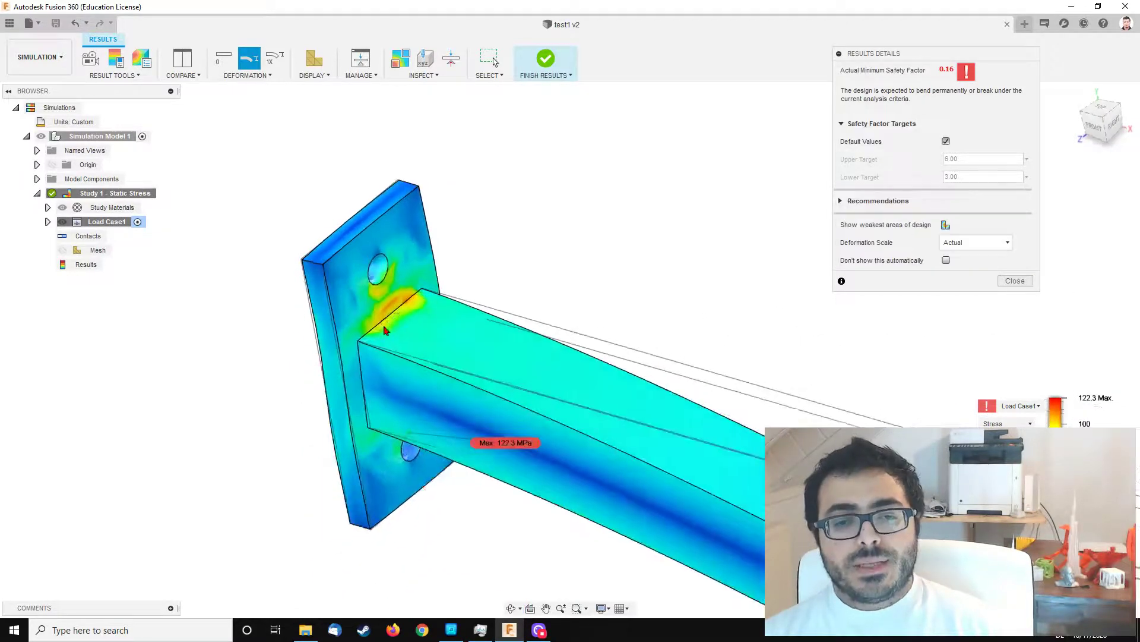
pyautogui.scroll(-5, 468, 389)
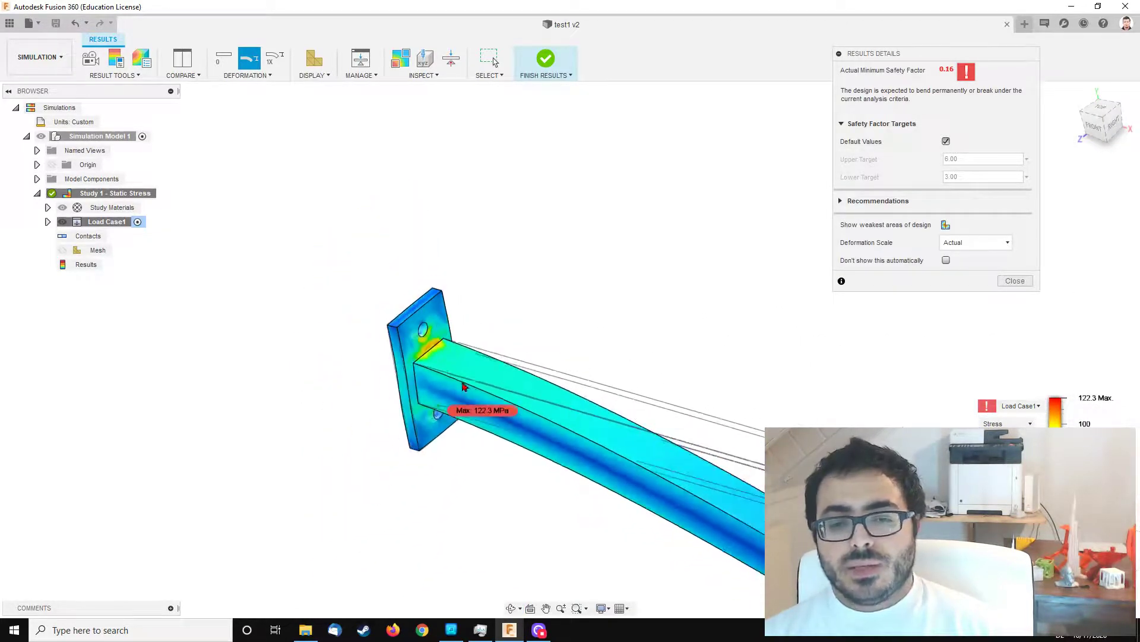
pyautogui.keyDown('shift'); pyautogui.moveTo(468, 389); pyautogui.dragTo(491, 368, button='middle'); pyautogui.keyUp('shift')
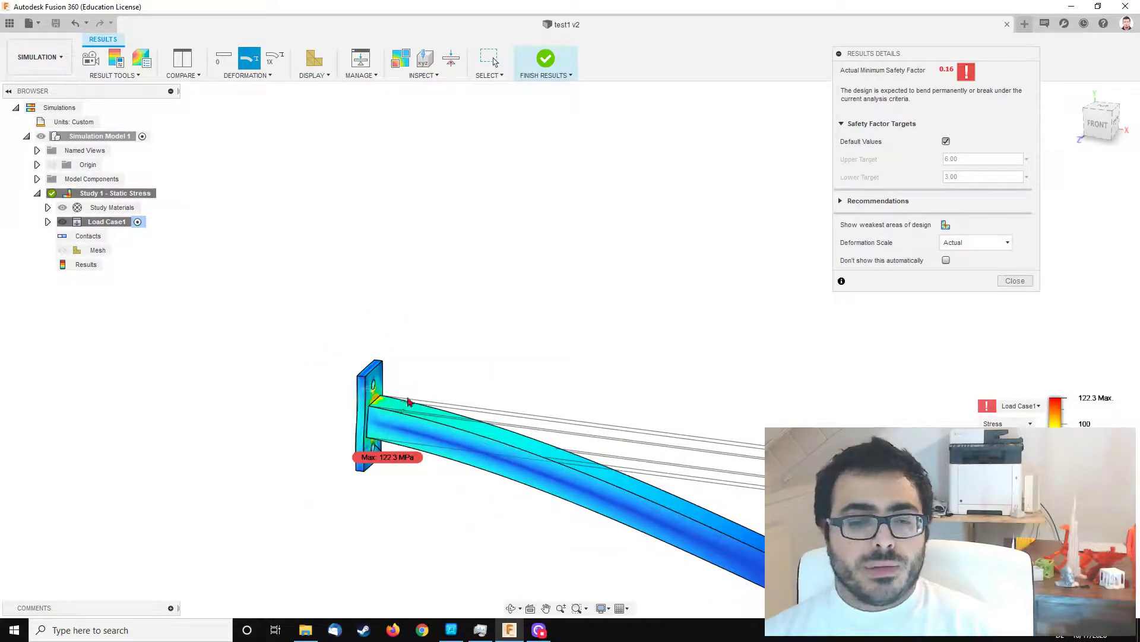
pyautogui.scroll(-3, 409, 518)
pyautogui.scroll(2, 475, 474)
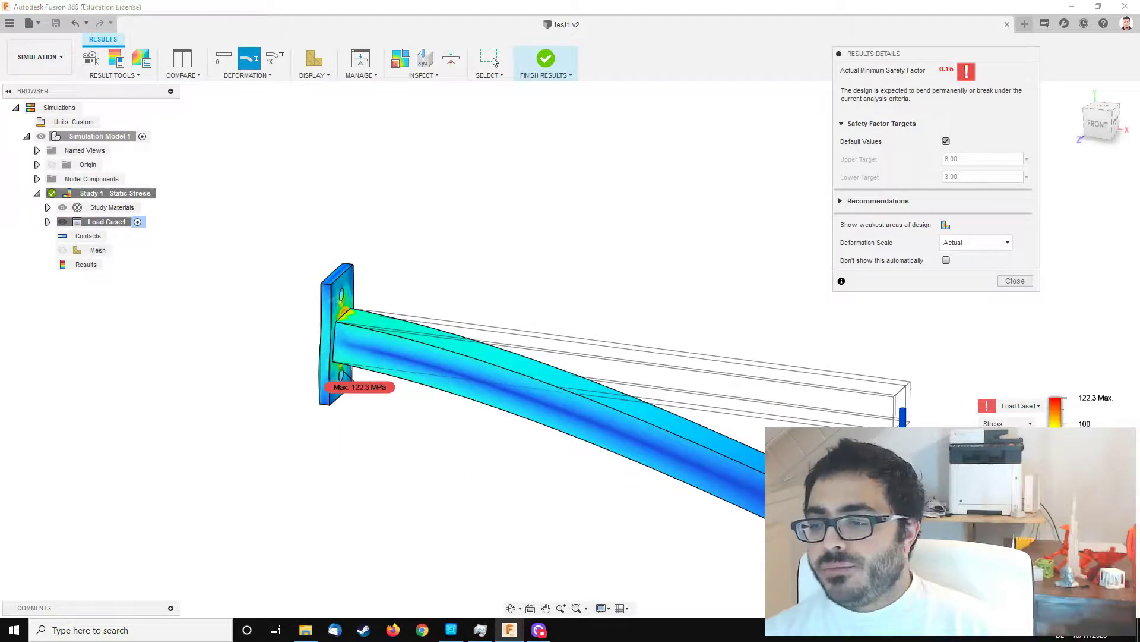
# Plot Displacement from the front view and look at 0 mm at the plate and 70.04 mm at the free end
pyautogui.click(1008, 424)
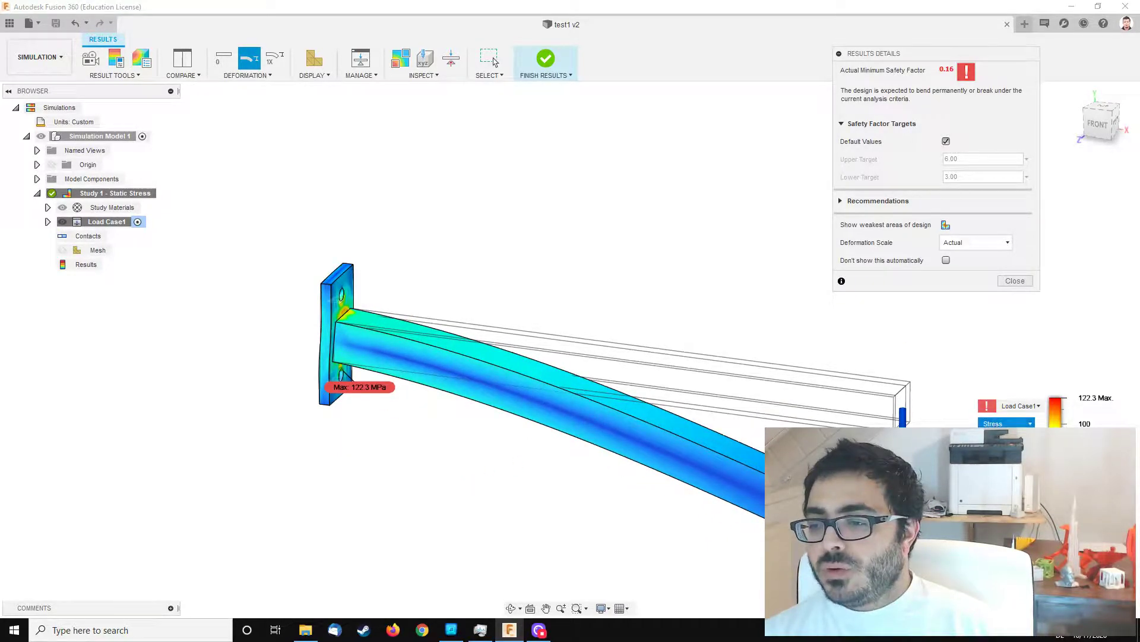
pyautogui.click(1004, 440)
pyautogui.click(1098, 123)
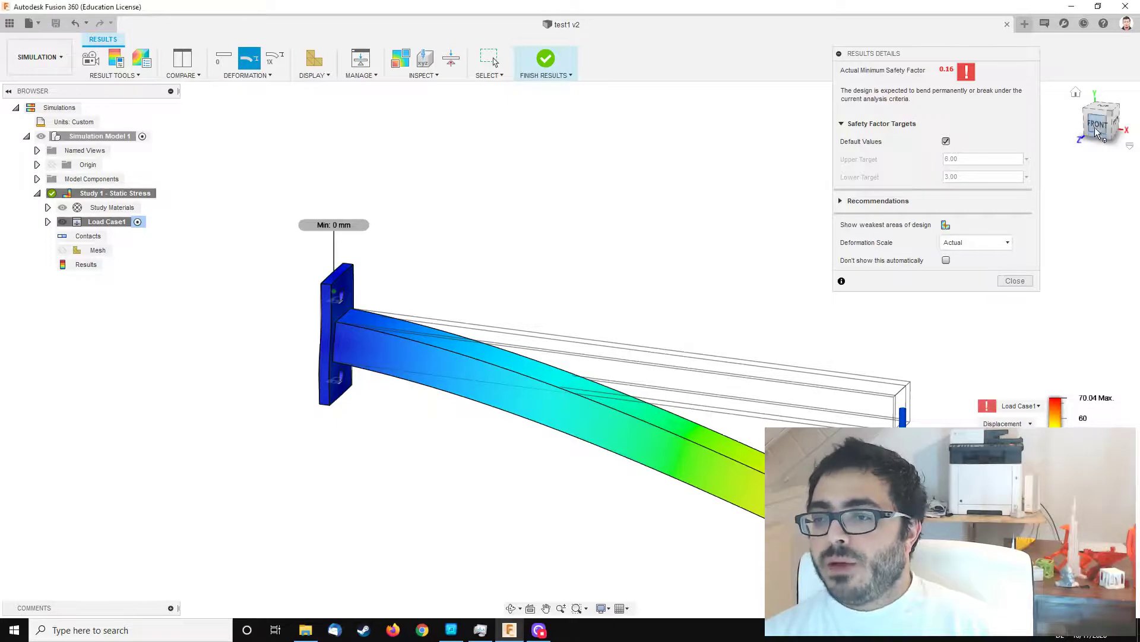
pyautogui.scroll(2, 794, 317)
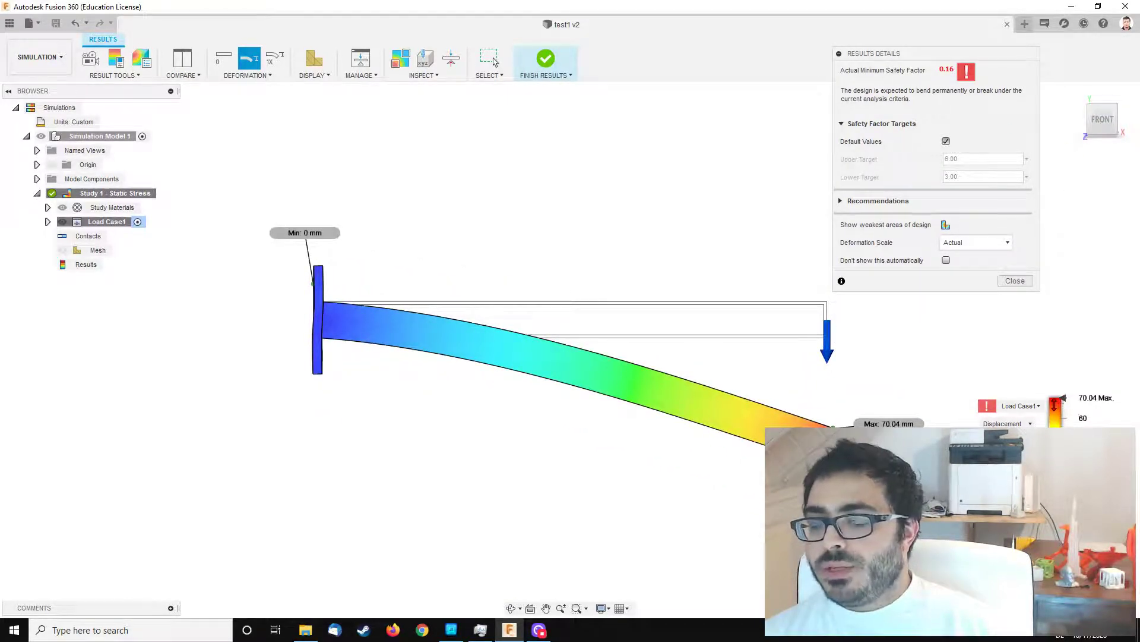
pyautogui.scroll(-1, 372, 454)
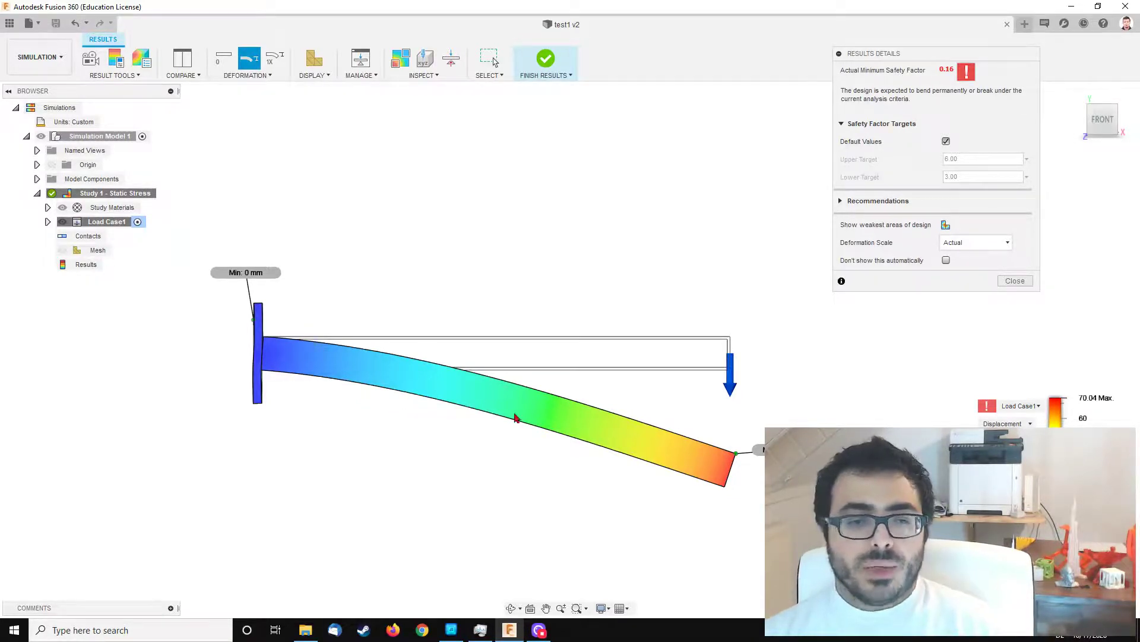
pyautogui.scroll(5, 254, 323)
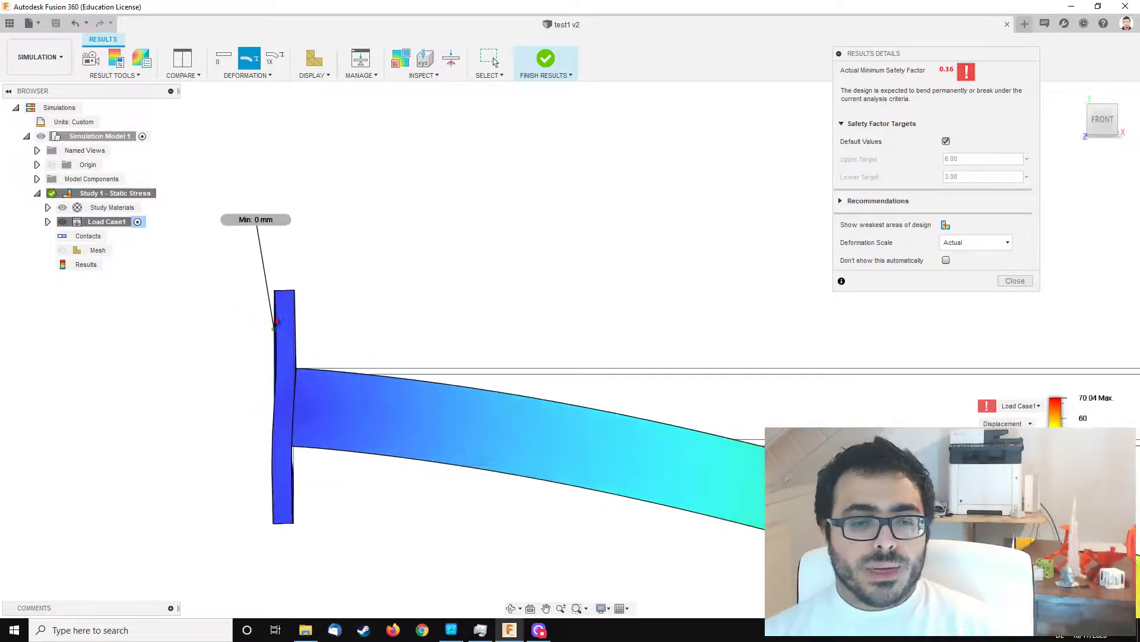
pyautogui.keyDown('shift'); pyautogui.moveTo(313, 305); pyautogui.dragTo(662, 414, button='middle'); pyautogui.keyUp('shift')
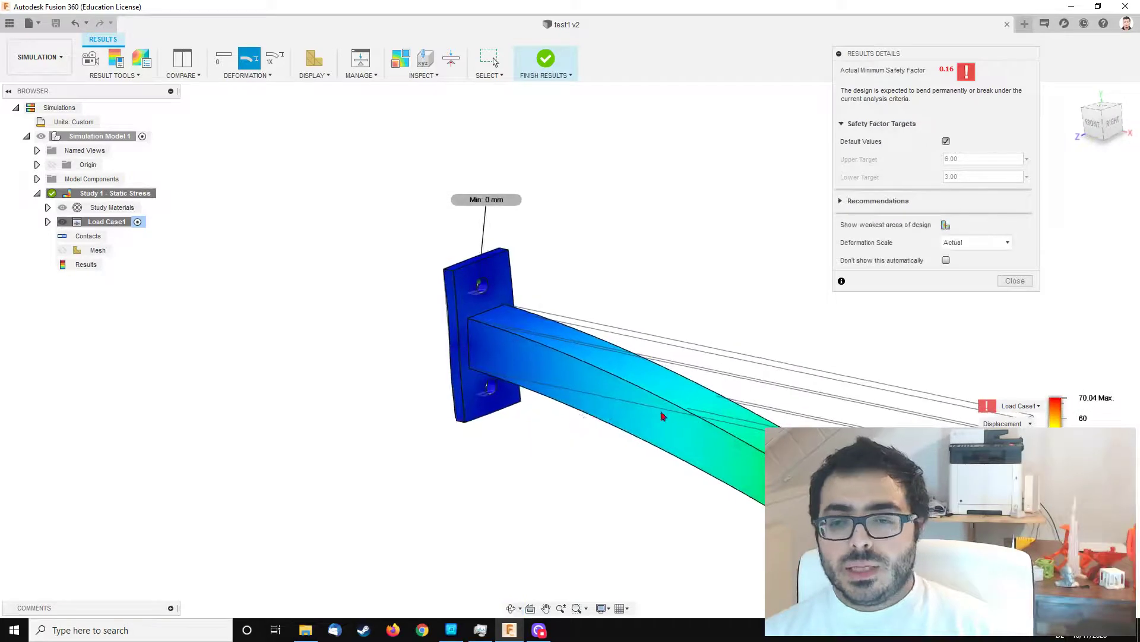
# Plot Stress again and inspect the plate edge and beam joint near the 122.3 MPa maximum
pyautogui.click(1003, 423)
pyautogui.click(1004, 448)
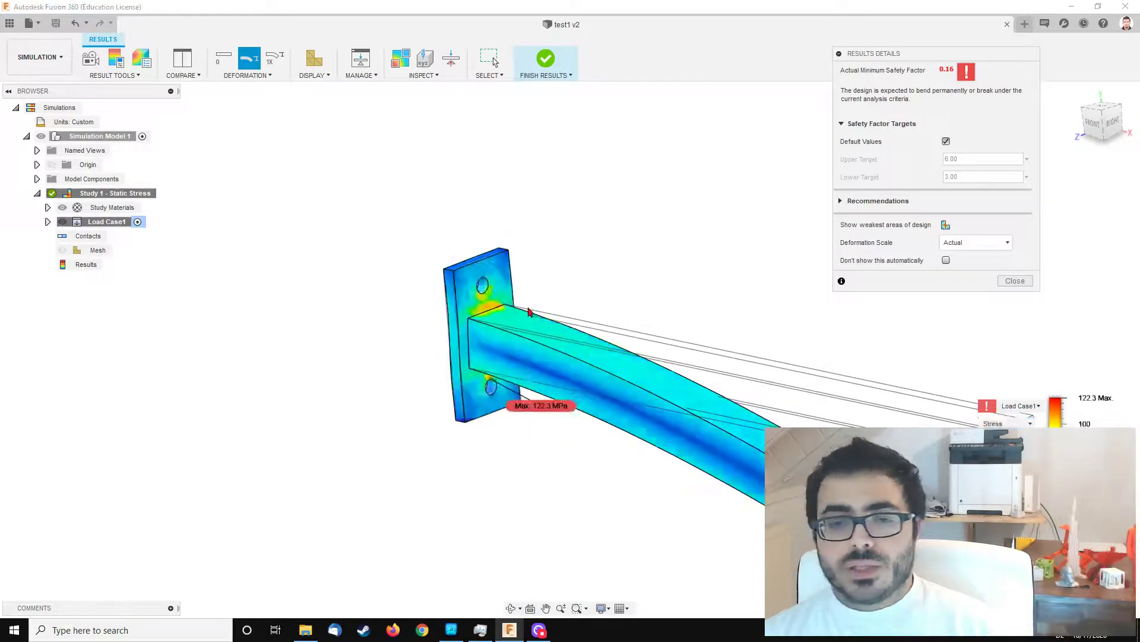
pyautogui.scroll(4, 502, 313)
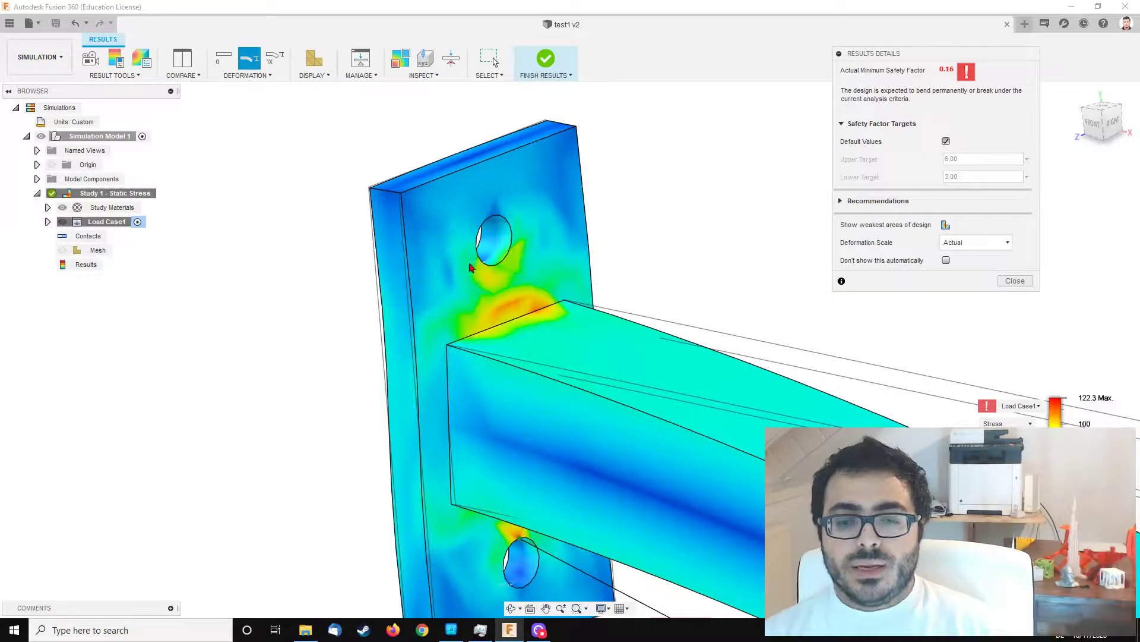
pyautogui.keyDown('shift'); pyautogui.moveTo(520, 369); pyautogui.dragTo(482, 323, button='middle'); pyautogui.keyUp('shift')
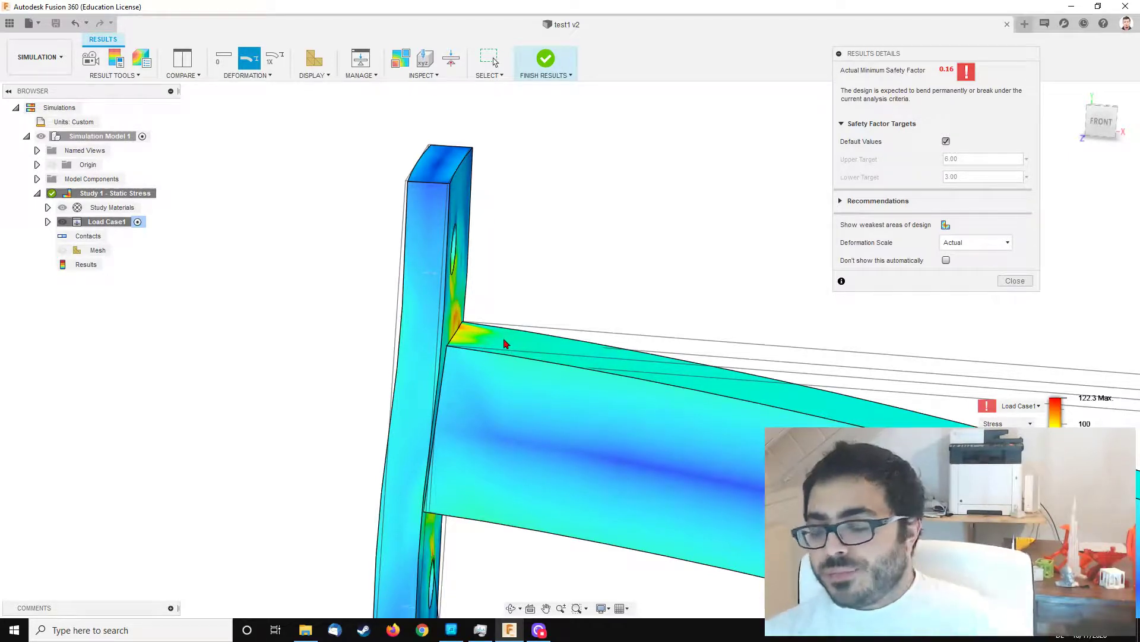
pyautogui.scroll(-2, 458, 367)
pyautogui.scroll(-4, 372, 376)
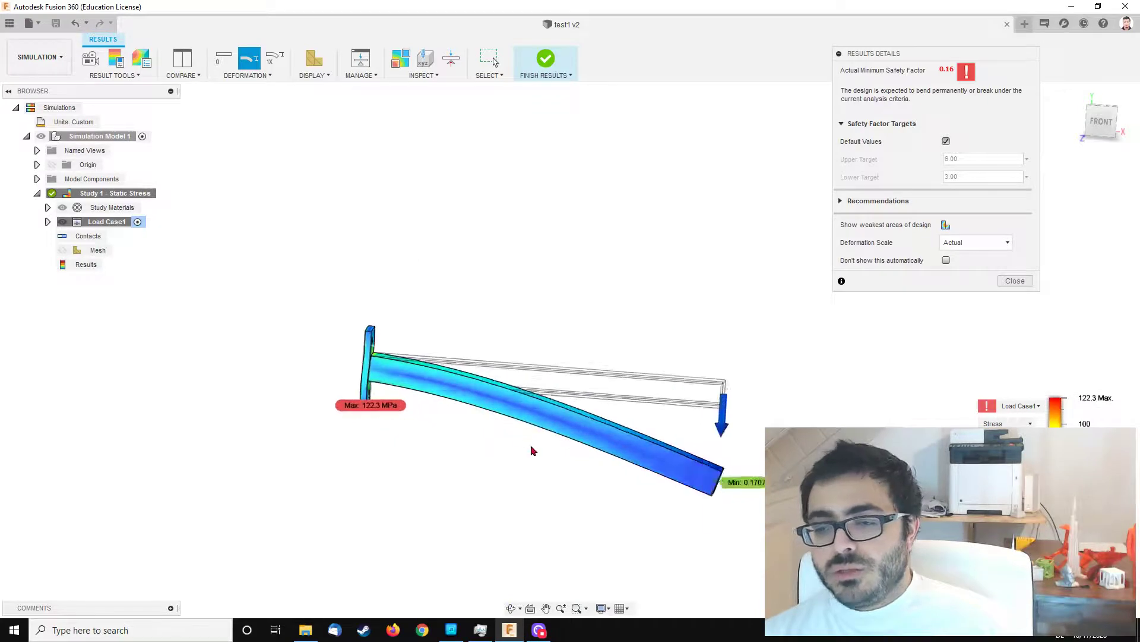
pyautogui.scroll(2, 538, 447)
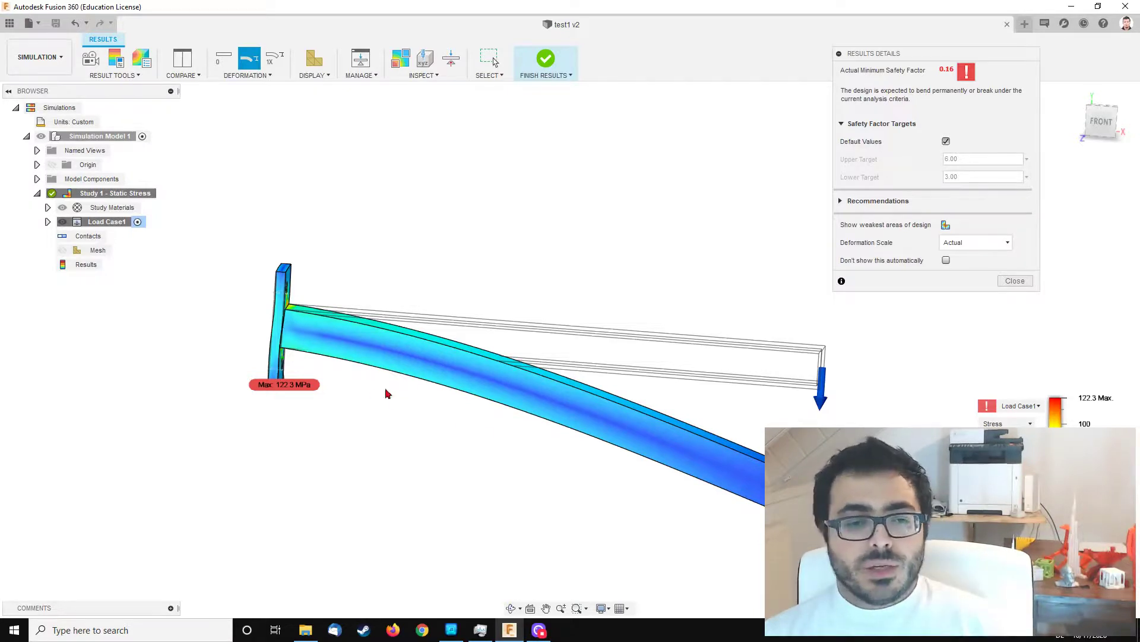
pyautogui.keyDown('shift'); pyautogui.moveTo(385, 392); pyautogui.dragTo(337, 383, button='middle'); pyautogui.keyUp('shift')
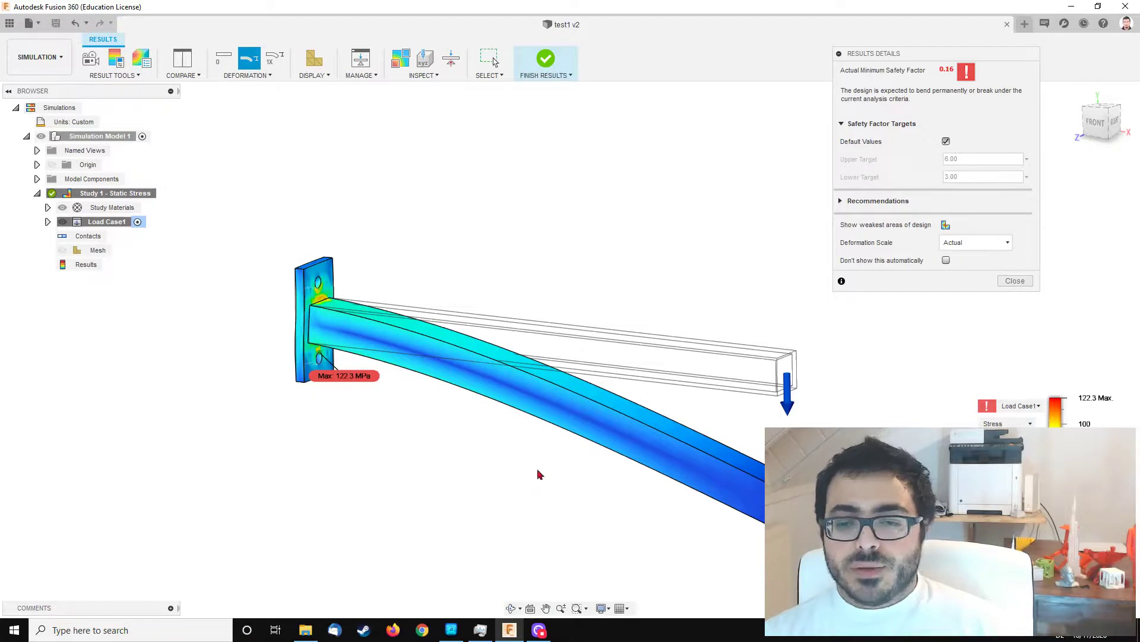
pyautogui.keyDown('shift'); pyautogui.moveTo(539, 474); pyautogui.dragTo(555, 453, button='middle'); pyautogui.keyUp('shift')
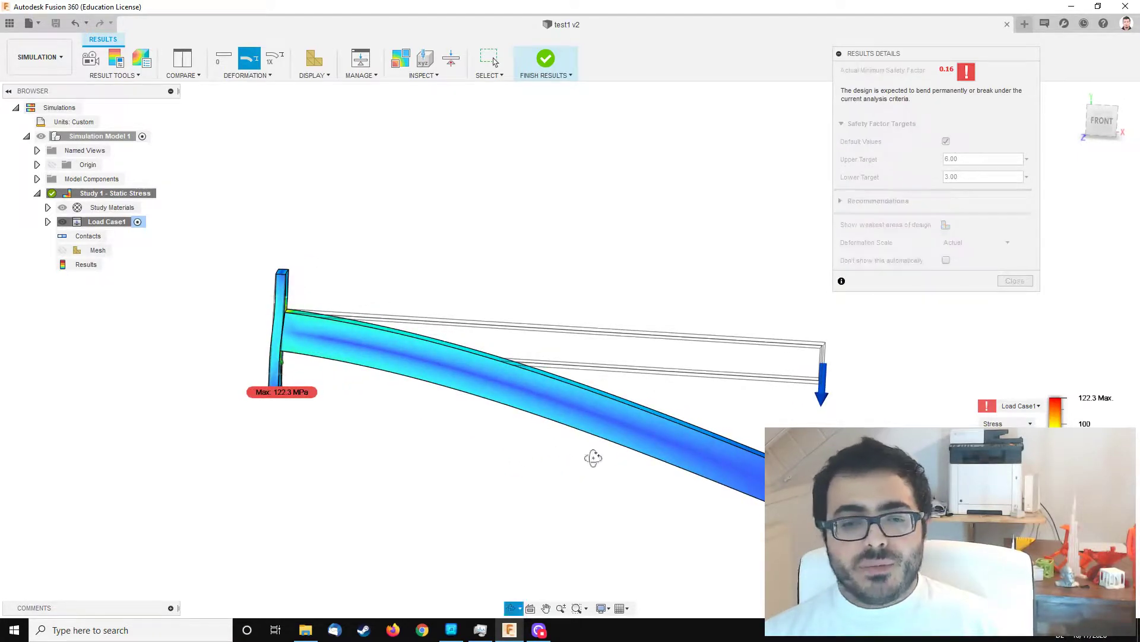
pyautogui.keyDown('shift'); pyautogui.moveTo(593, 458); pyautogui.dragTo(581, 458, button='middle'); pyautogui.keyUp('shift')
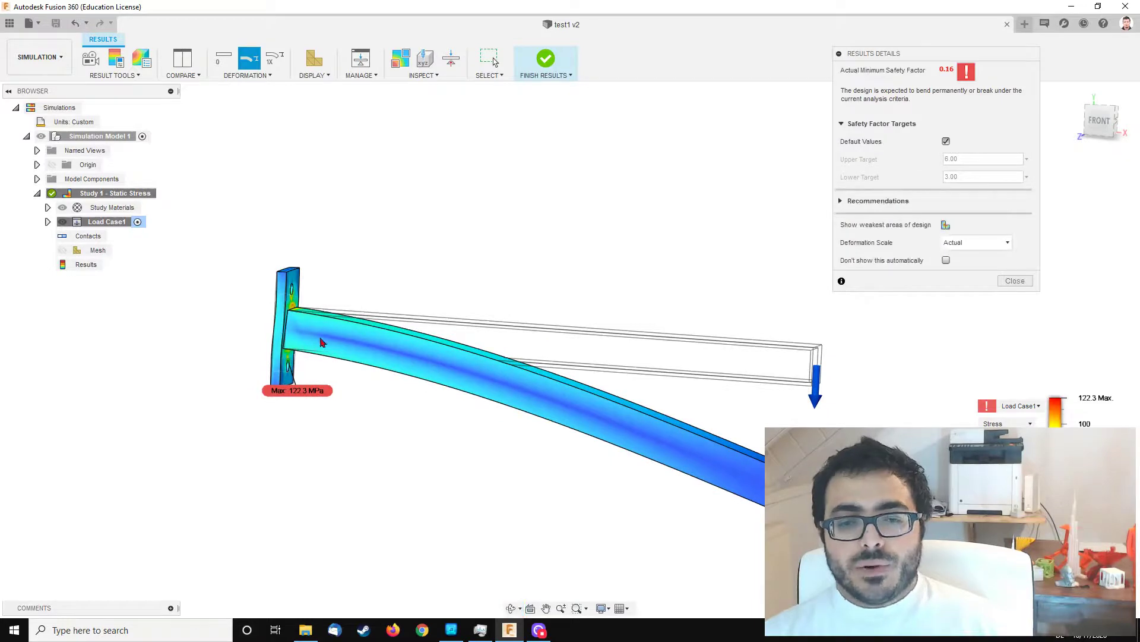
pyautogui.keyDown('shift'); pyautogui.moveTo(381, 315); pyautogui.dragTo(355, 304, button='middle'); pyautogui.keyUp('shift')
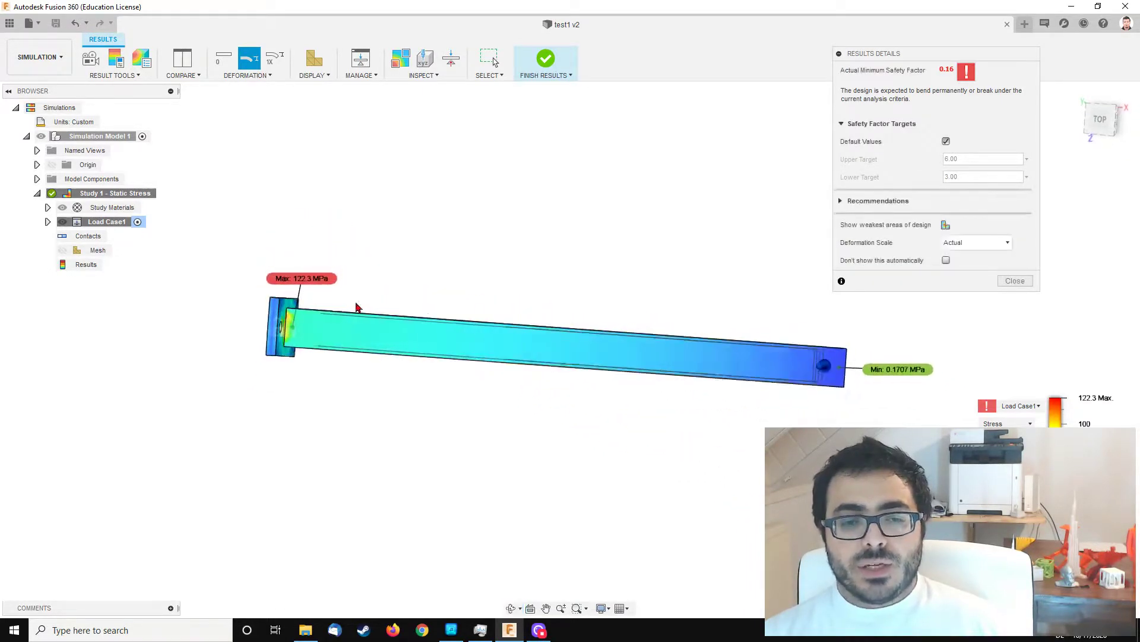
pyautogui.scroll(3, 285, 364)
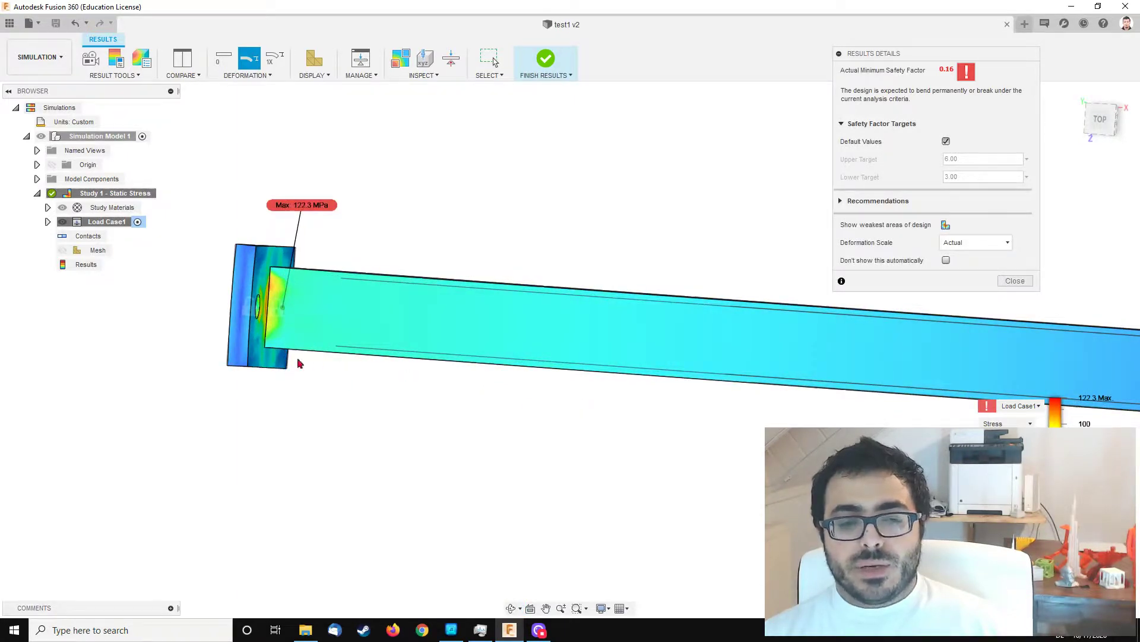
pyautogui.scroll(-1, 432, 335)
pyautogui.keyDown('shift'); pyautogui.moveTo(418, 301); pyautogui.dragTo(379, 274, button='middle'); pyautogui.keyUp('shift')
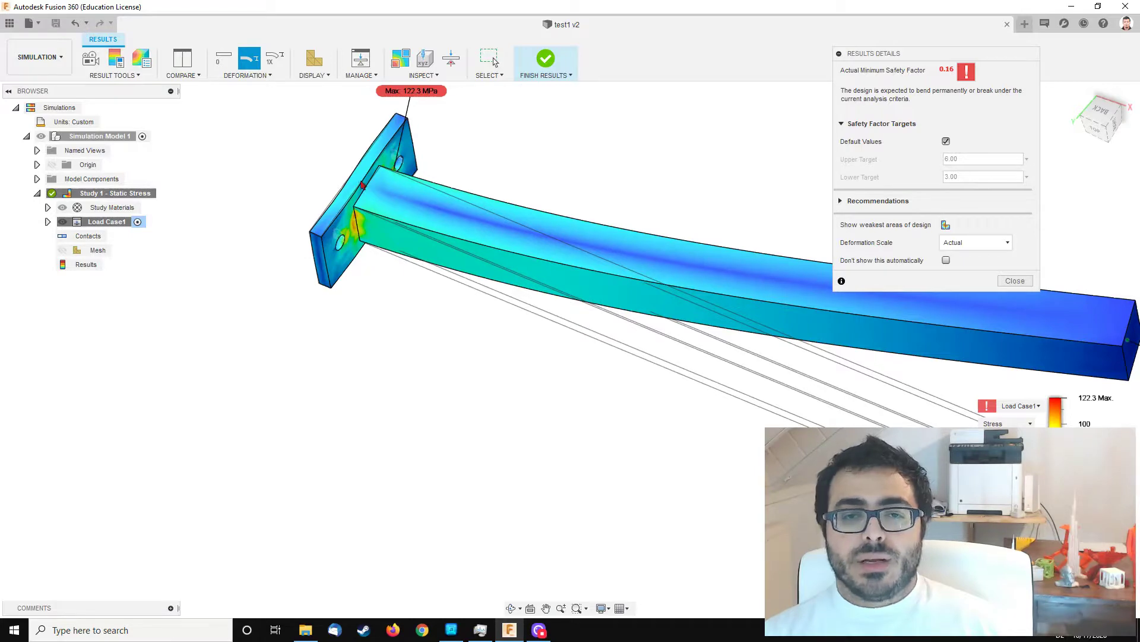
pyautogui.keyDown('shift'); pyautogui.moveTo(440, 249); pyautogui.dragTo(510, 229, button='middle'); pyautogui.keyUp('shift')
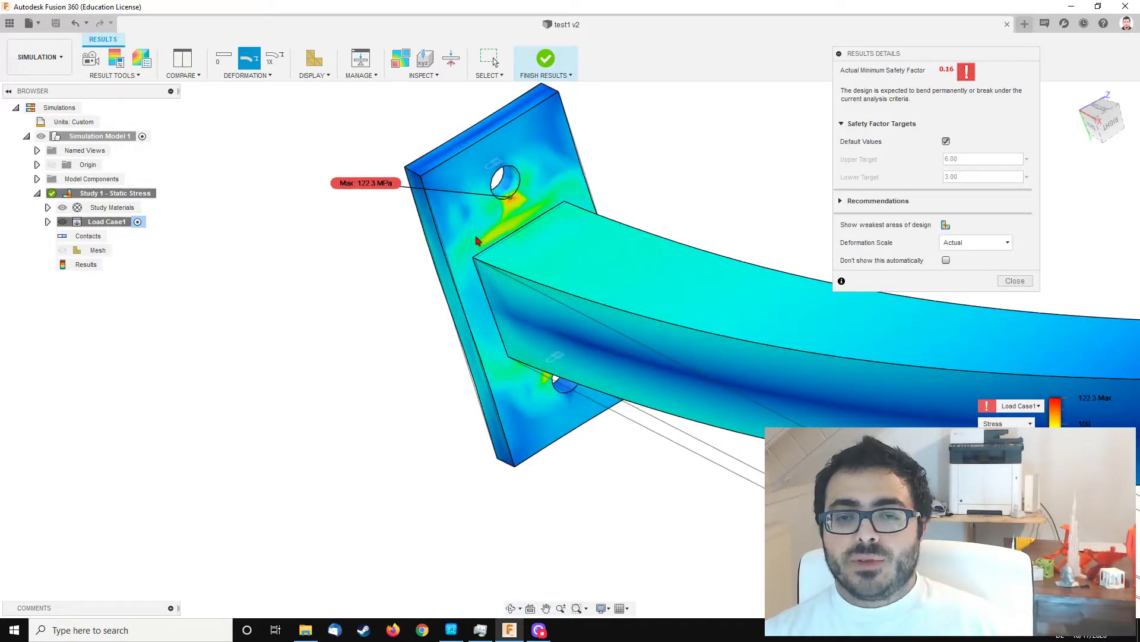
pyautogui.keyDown('shift'); pyautogui.moveTo(499, 263); pyautogui.dragTo(463, 442, button='middle'); pyautogui.keyUp('shift')
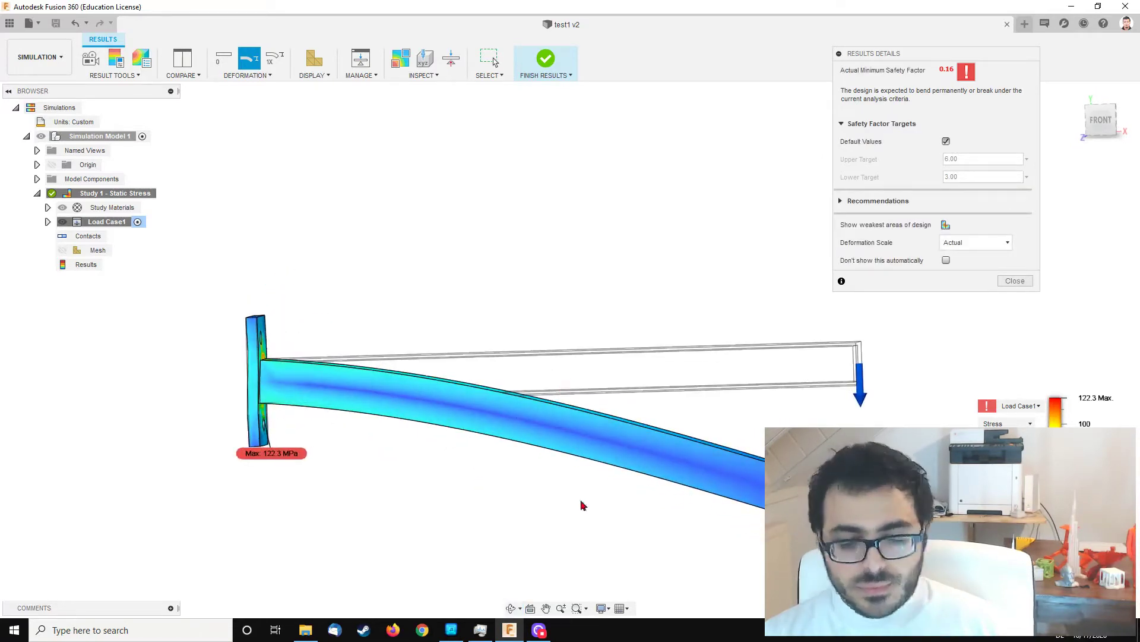